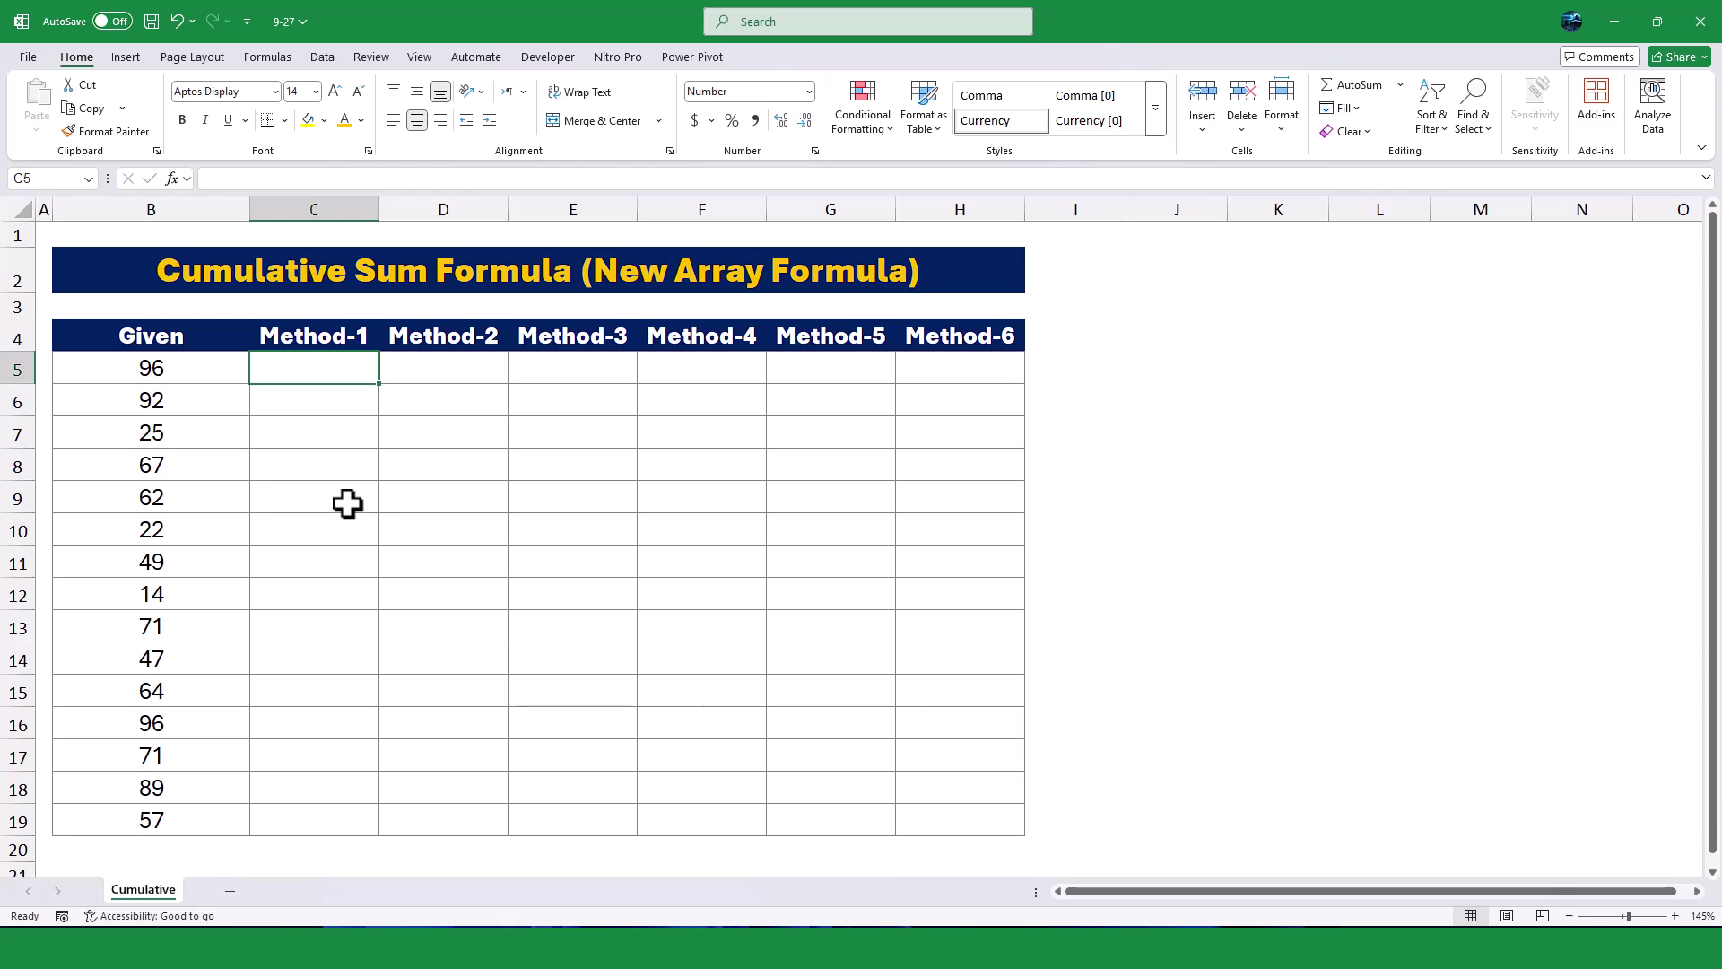
Enter the formula =B5 in cell C5 under Method-1
text(=)
click(192, 369)
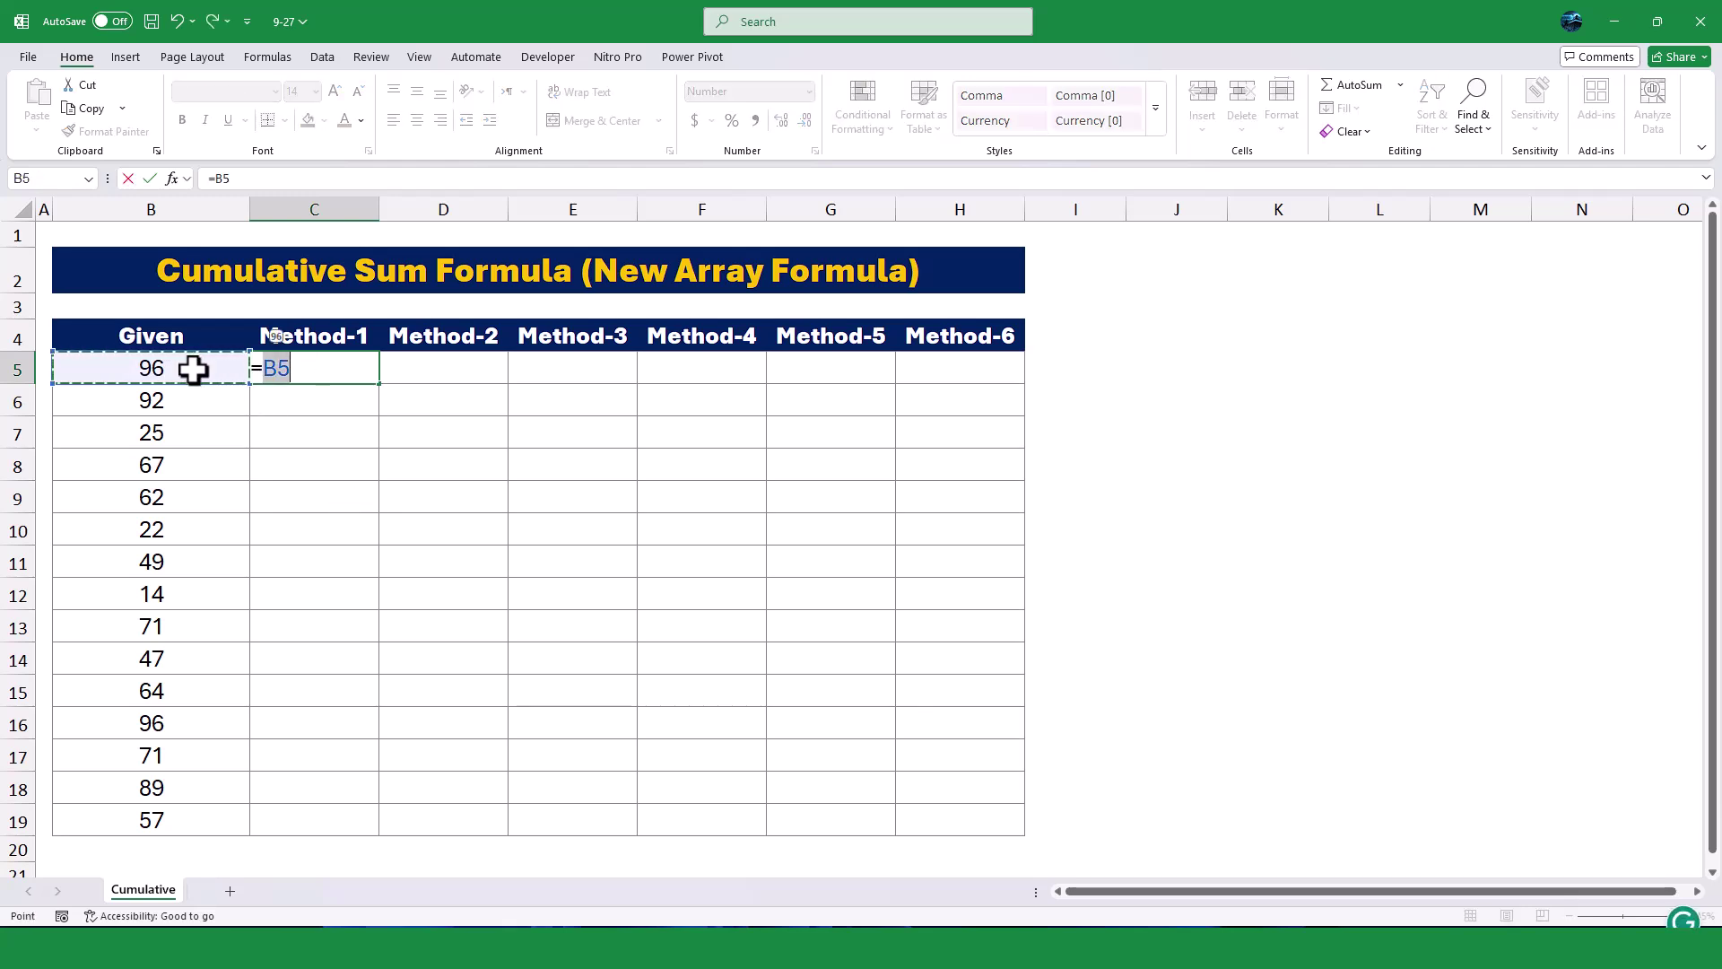
key(Return)
Enter =C5+B6 in cell C6 and fill the formula down through C19
text(=)
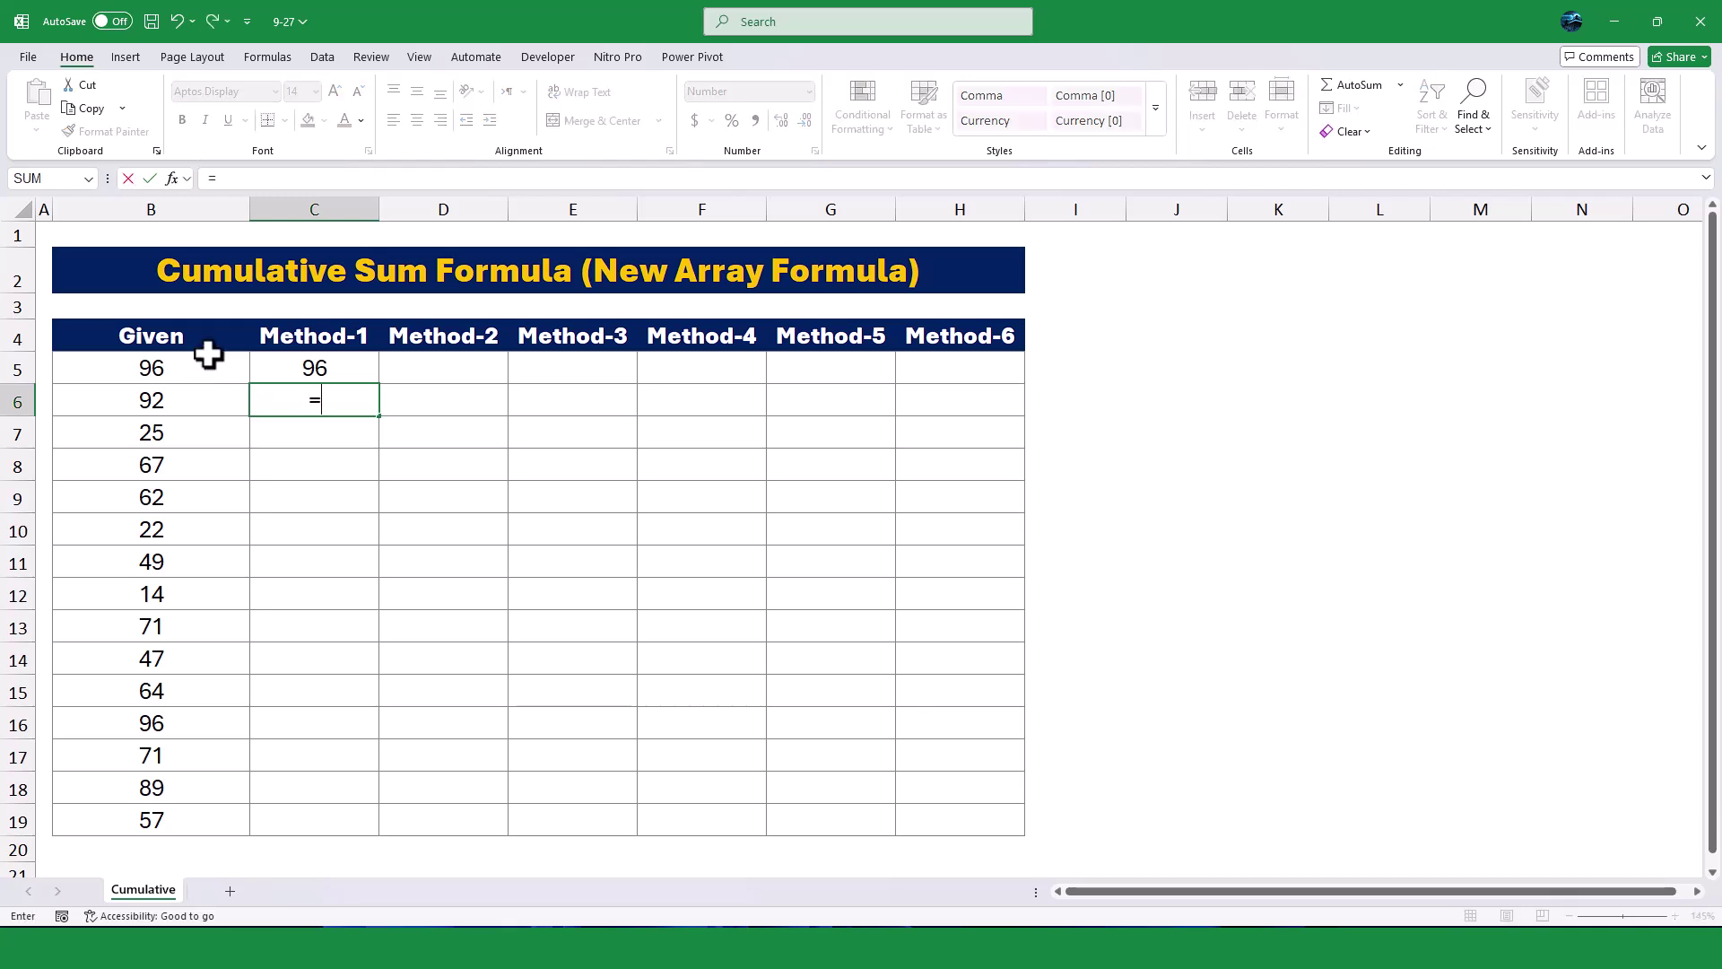
click(287, 368)
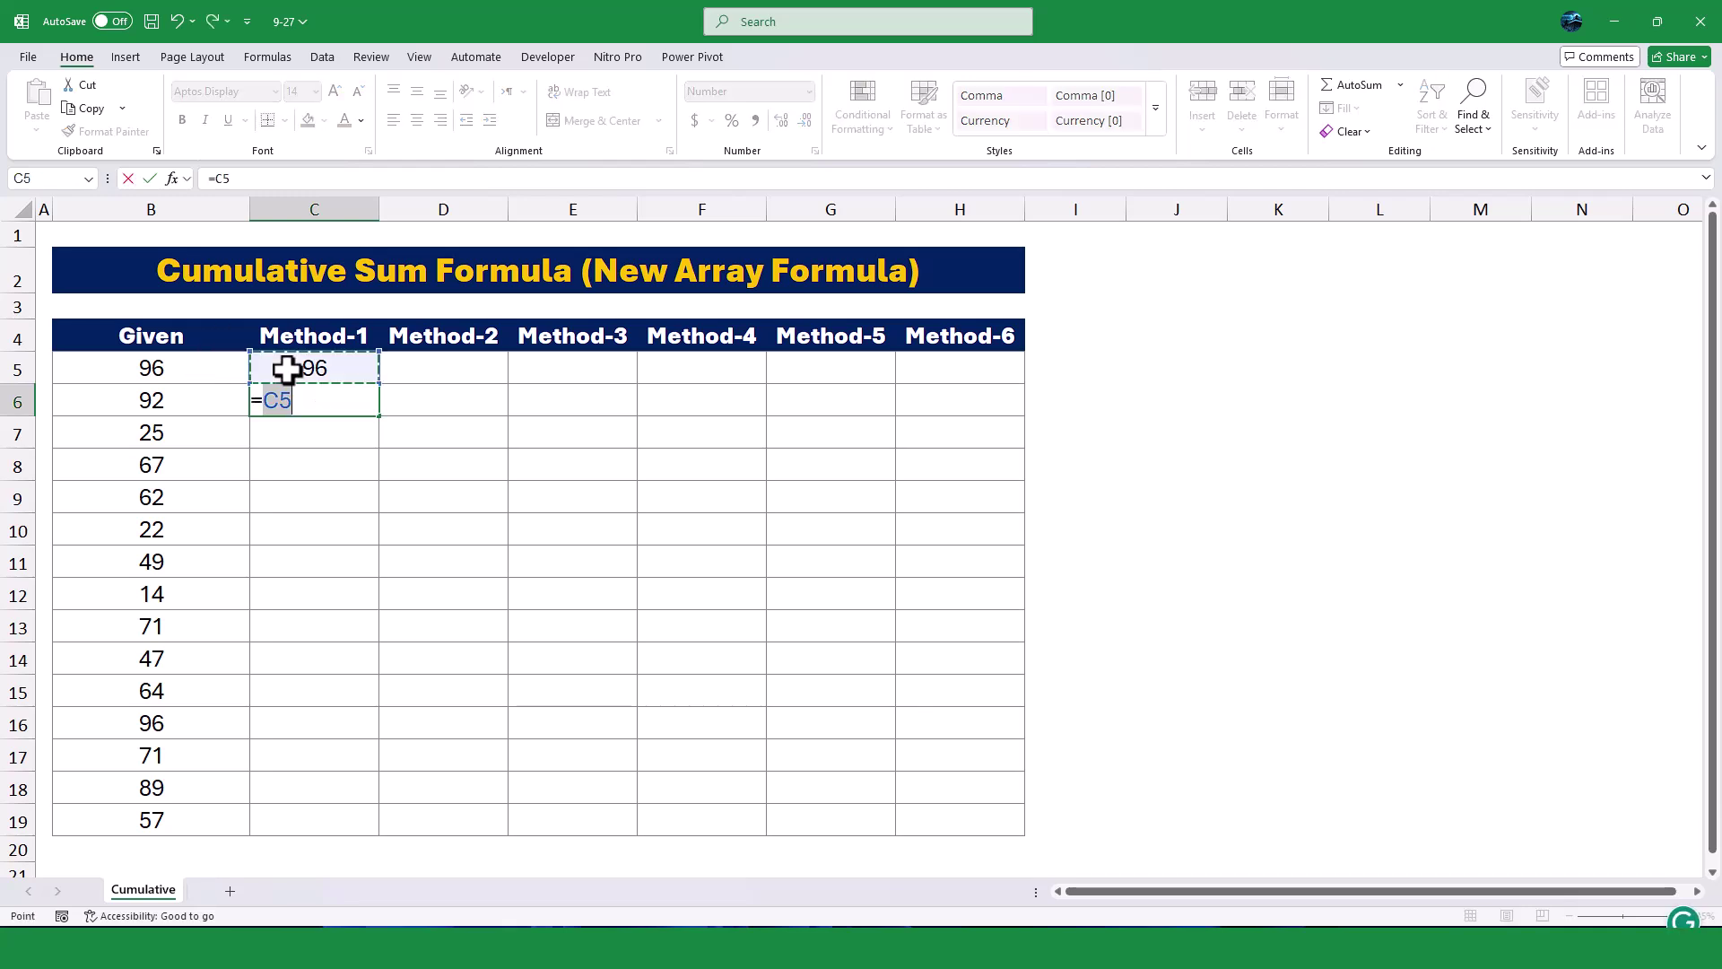
text(+)
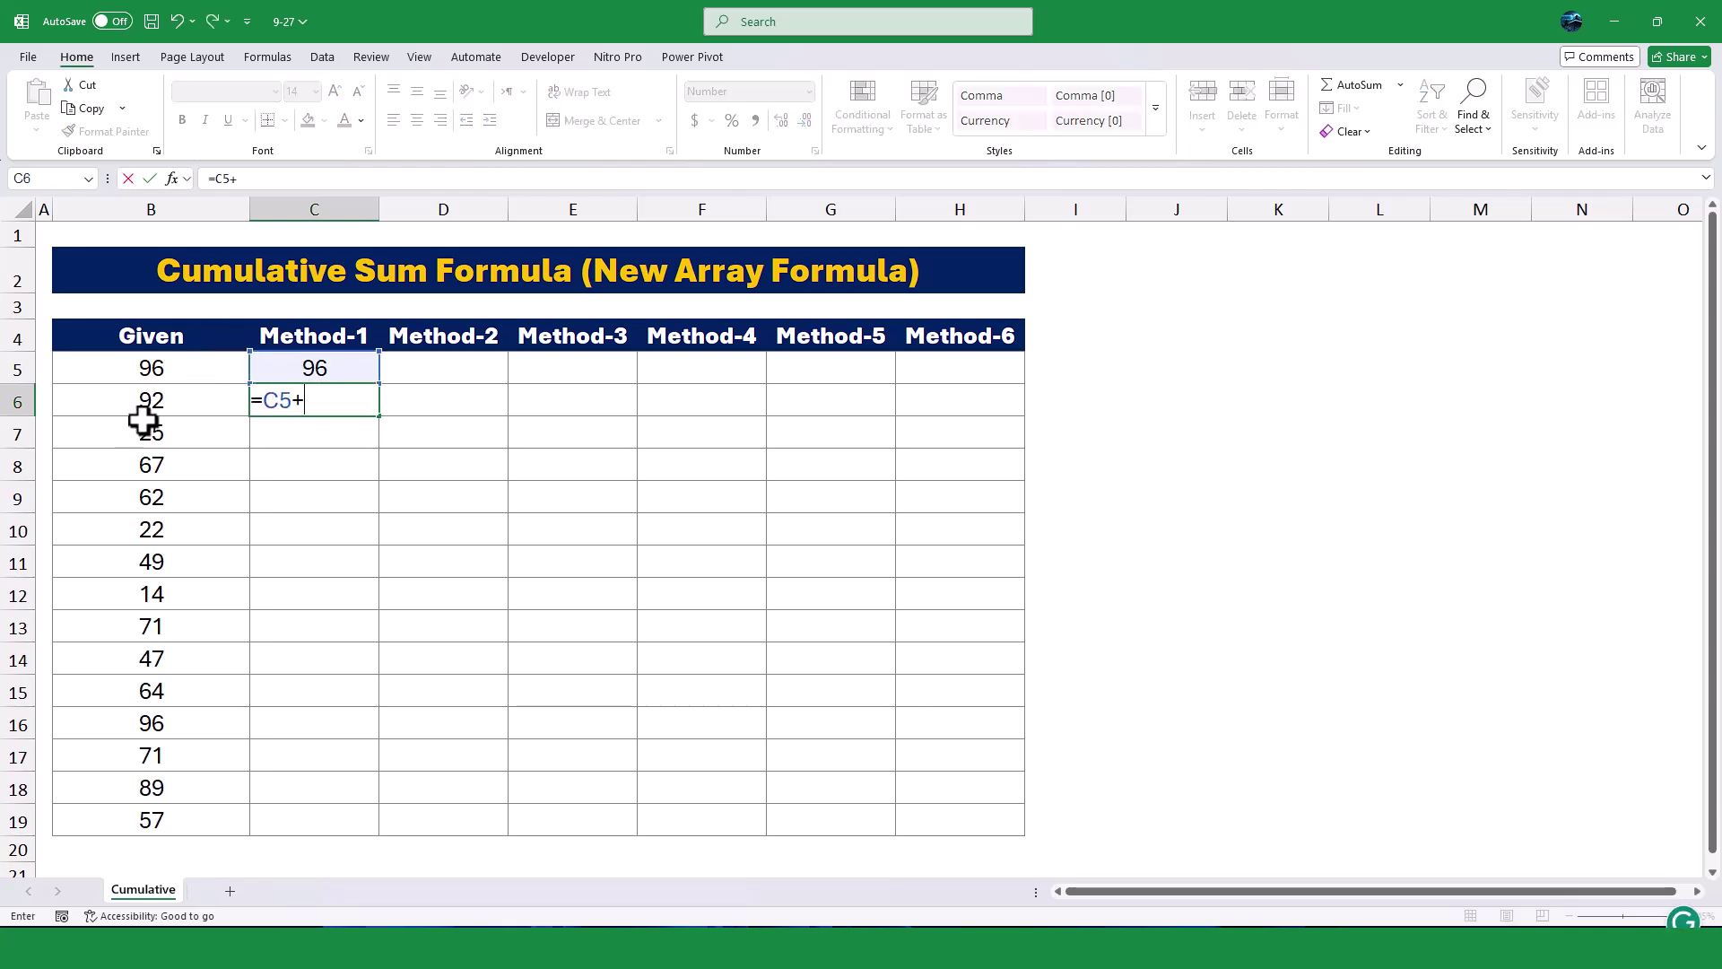
click(146, 406)
key(Return)
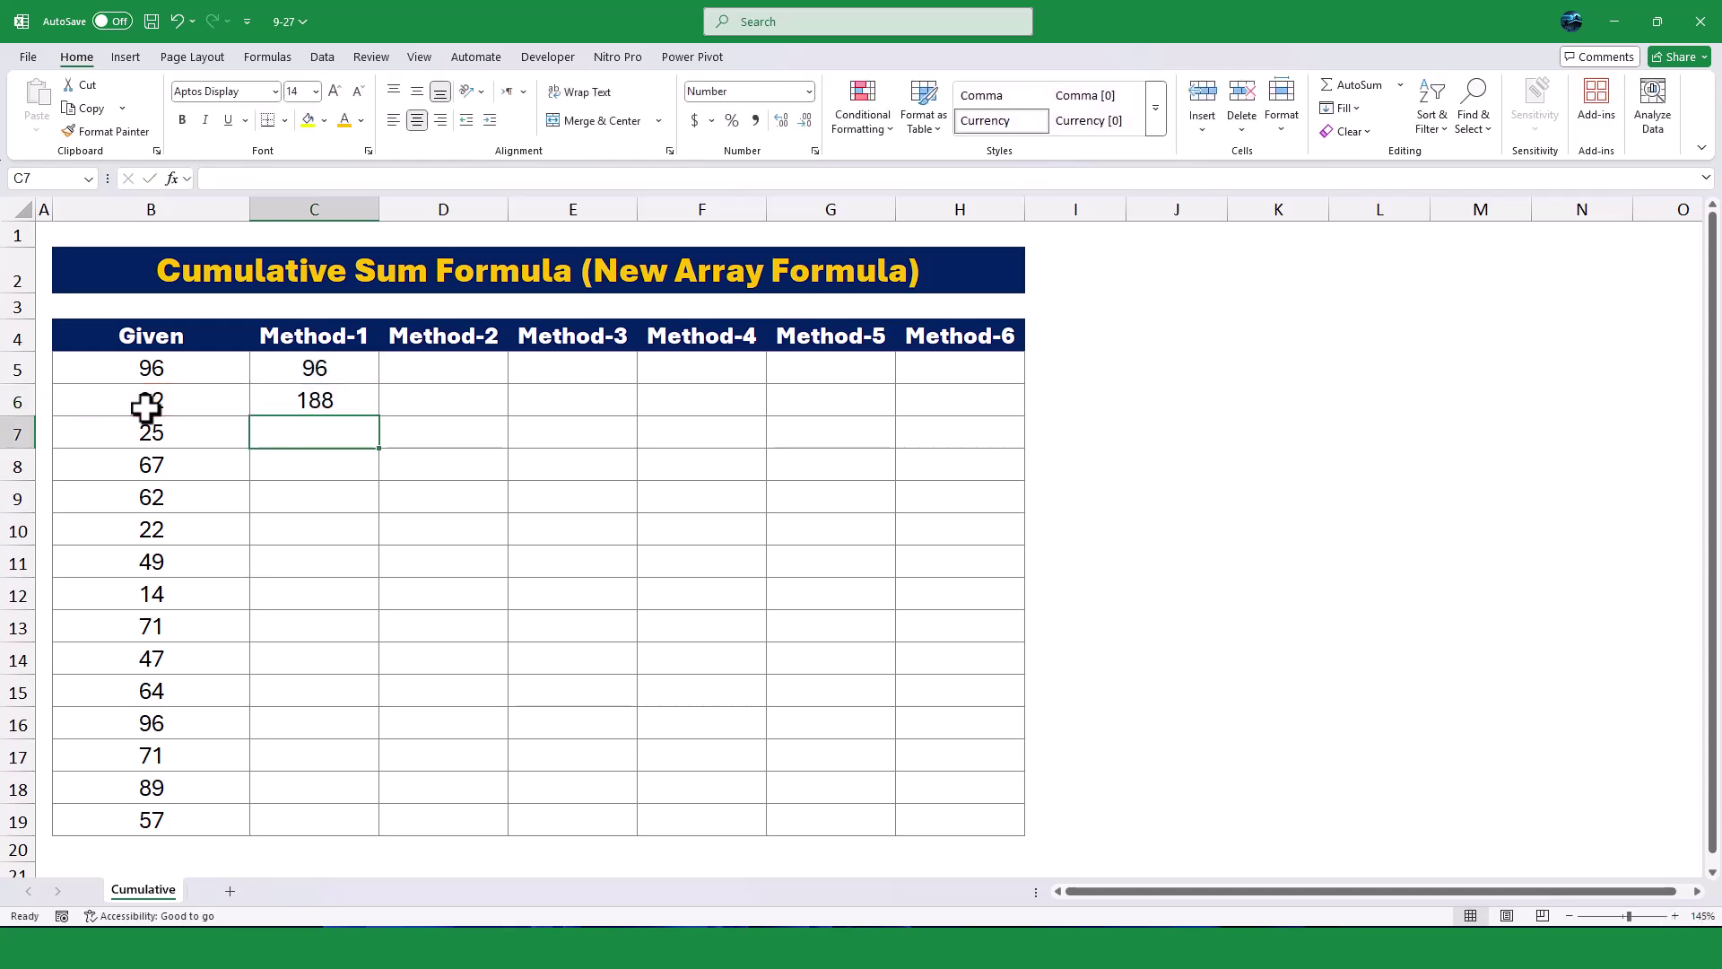
click(308, 408)
drag(380, 417, 381, 837)
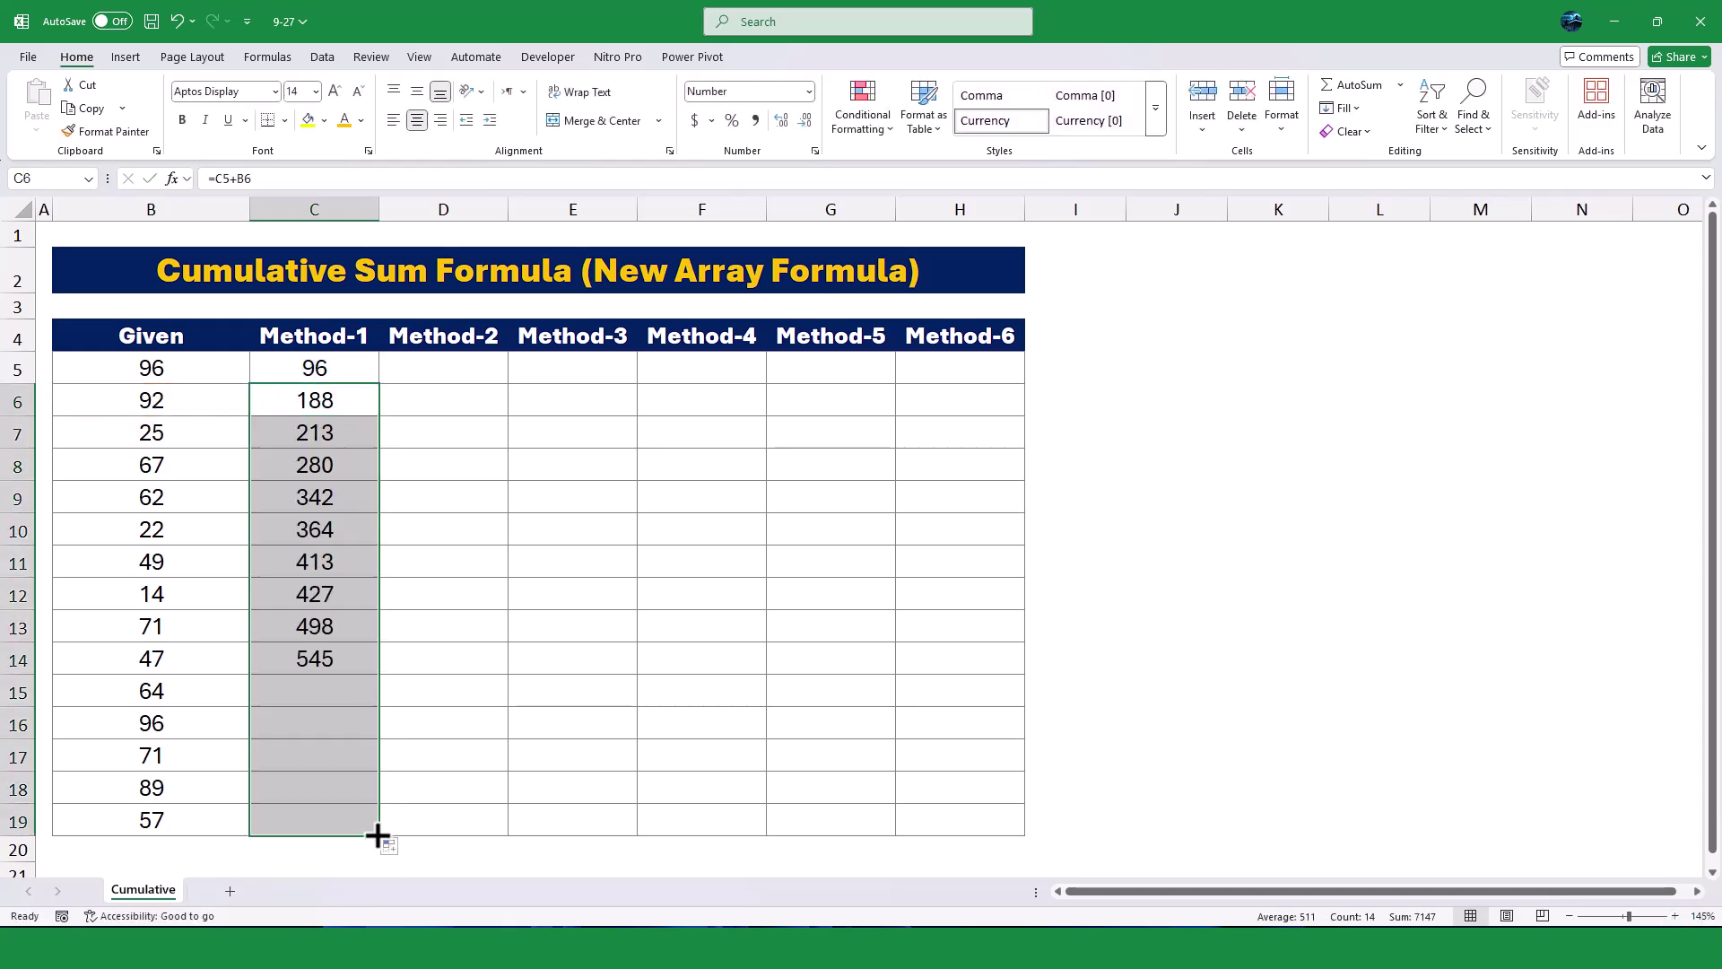
click(320, 849)
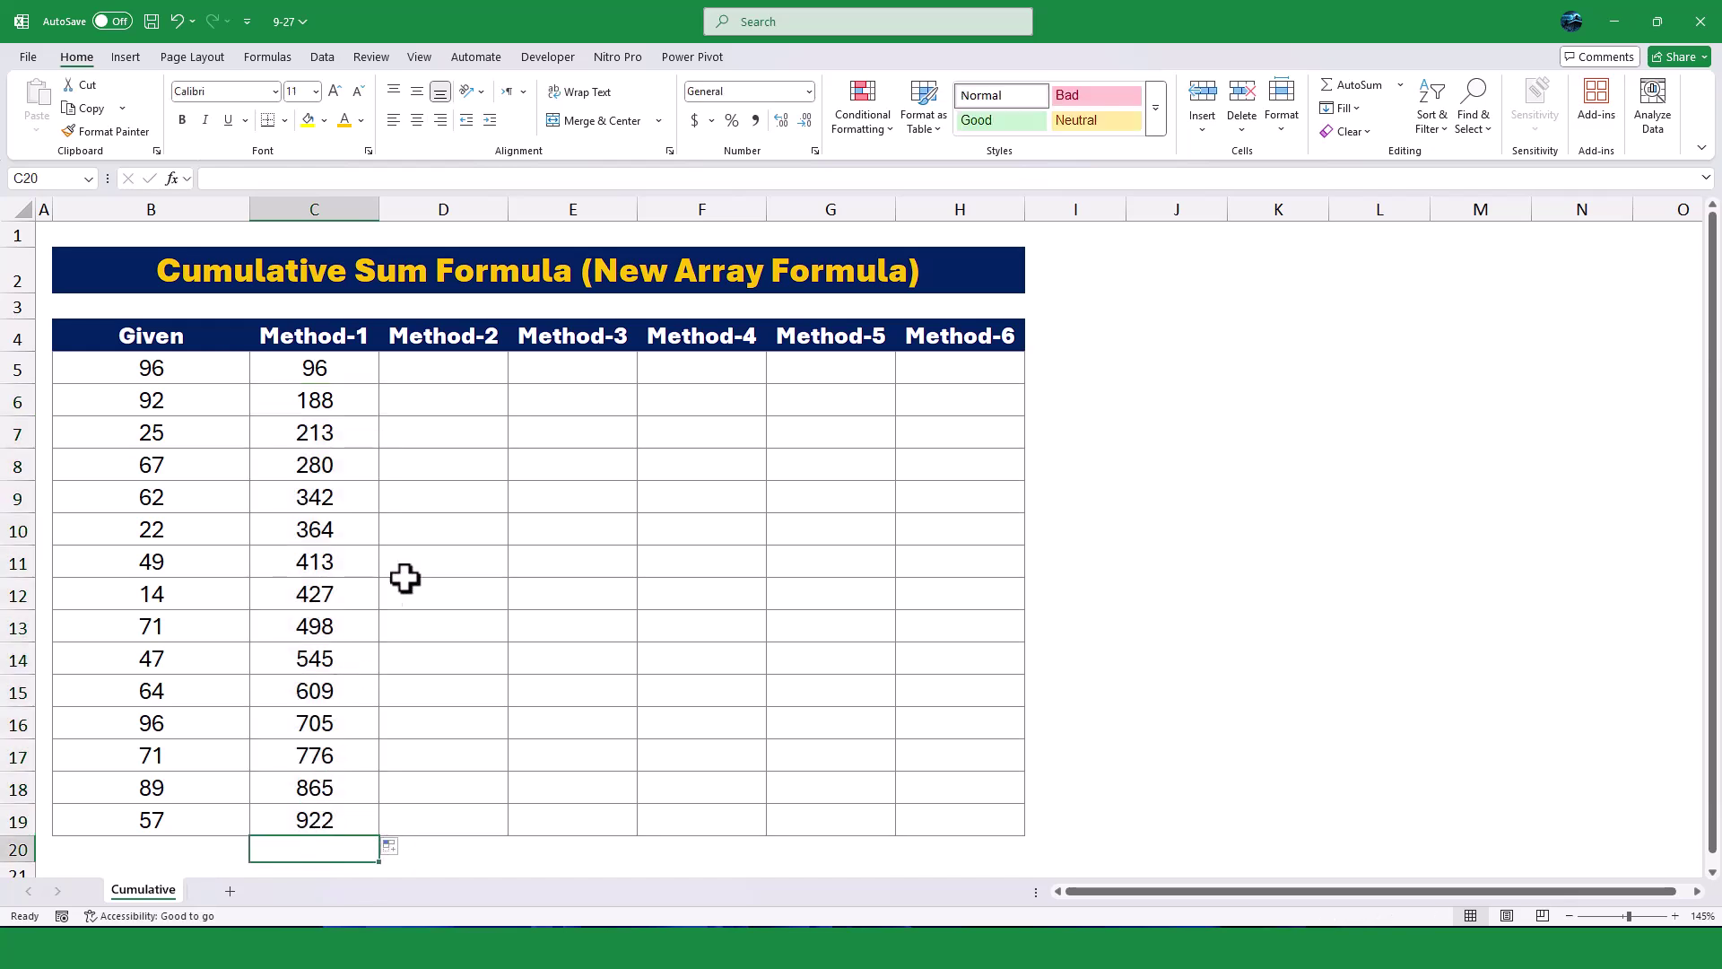
Begin a SCAN formula in D5 under Method-2 with initial value 0 and array B5:B19
click(475, 551)
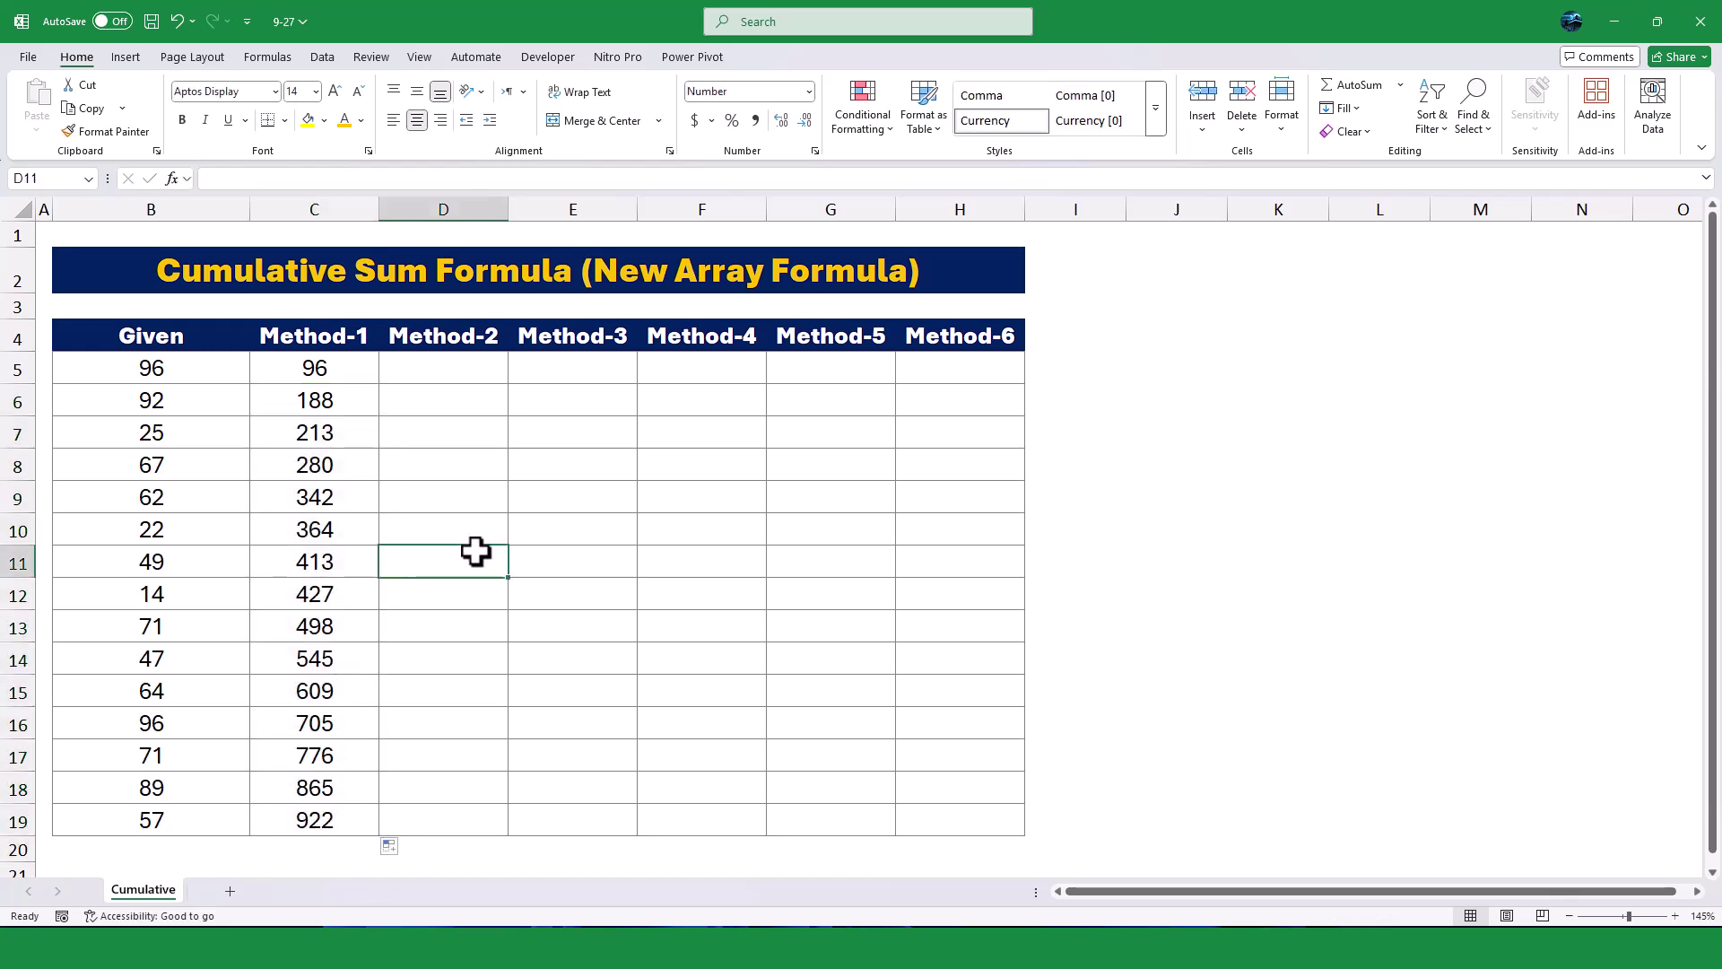
click(443, 373)
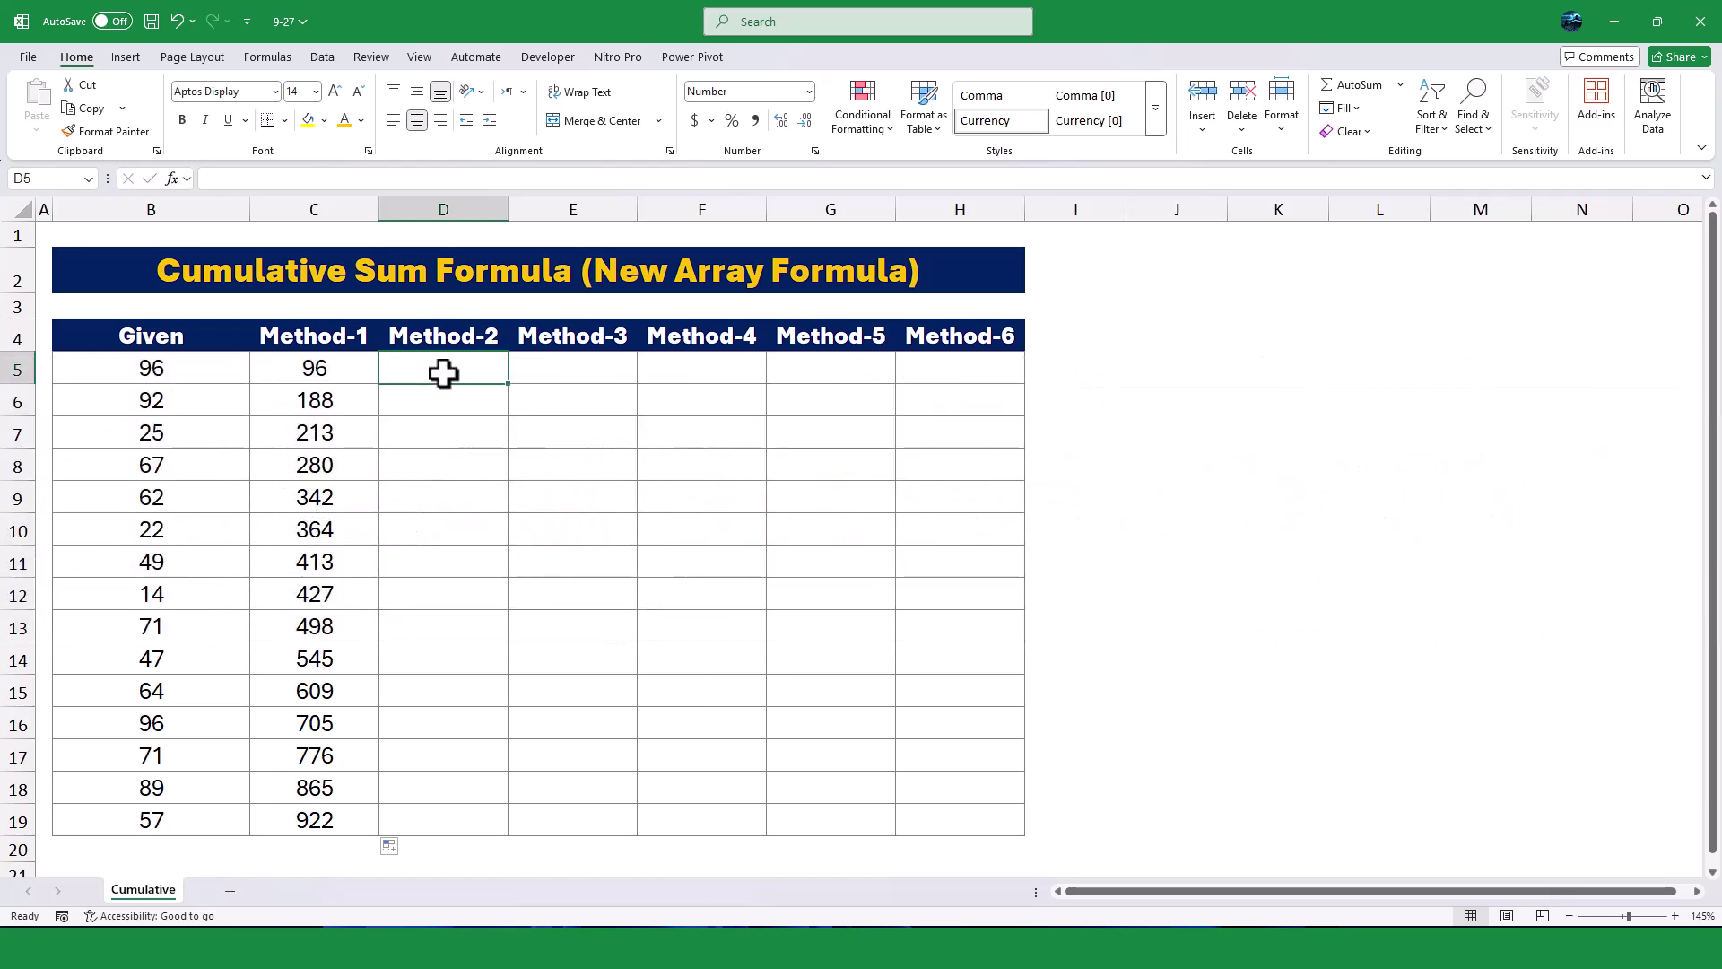
text(=)
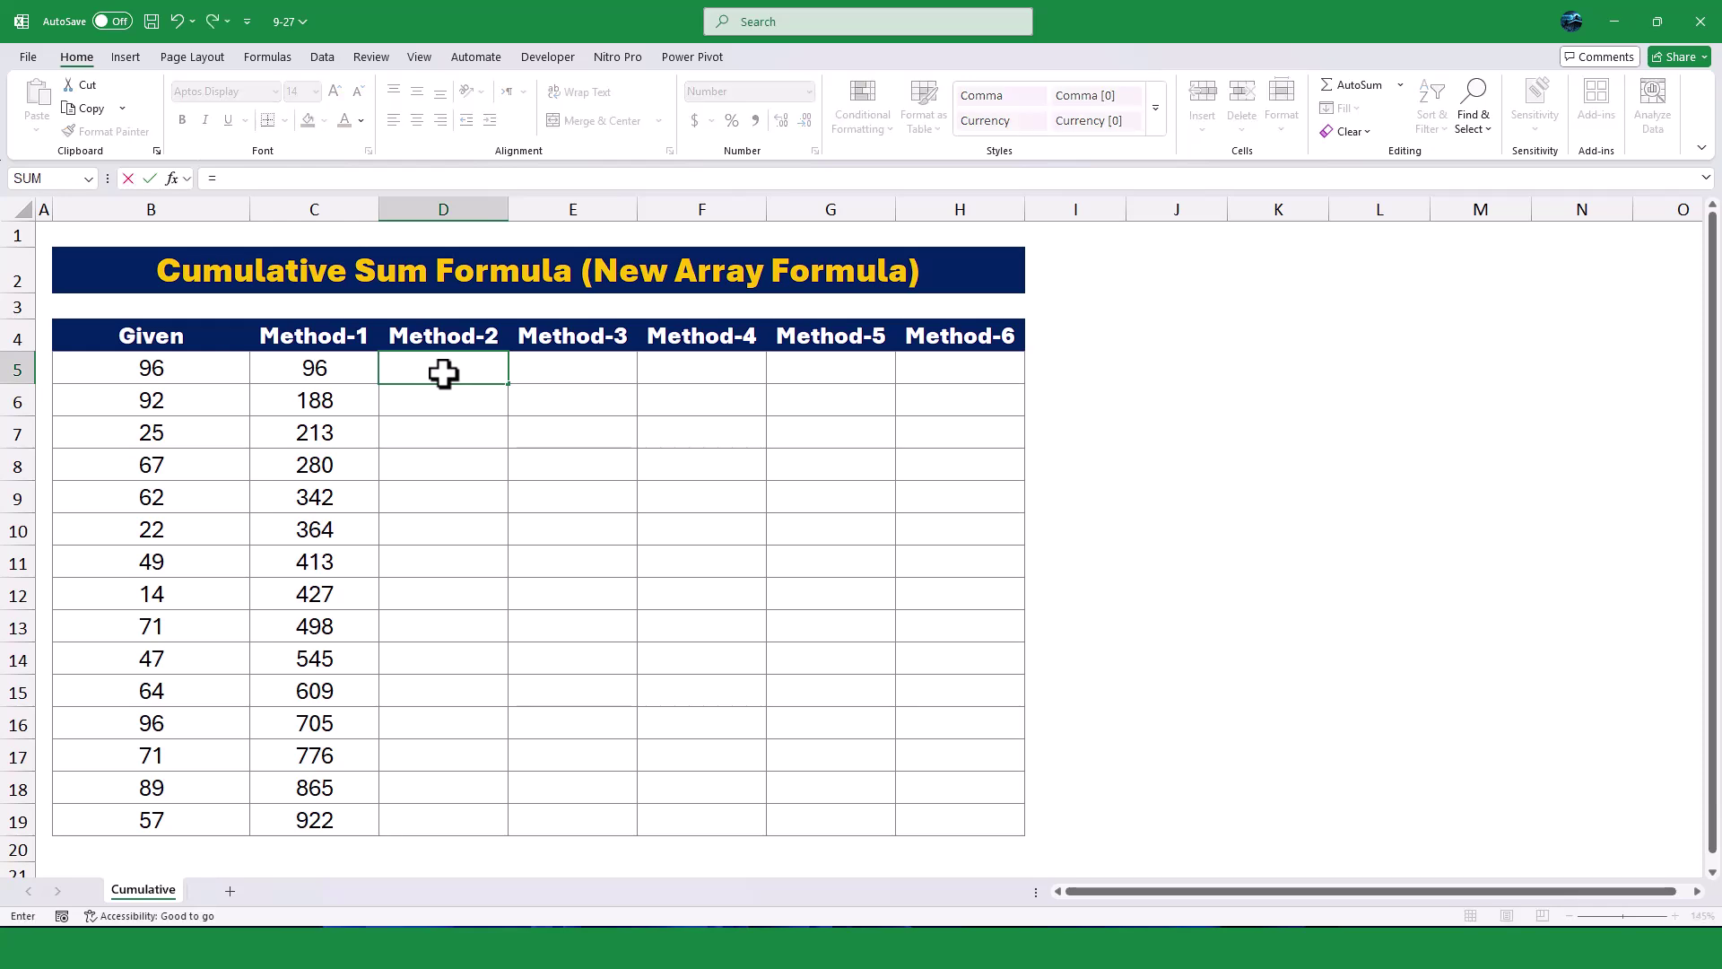
text(scan)
key(Tab)
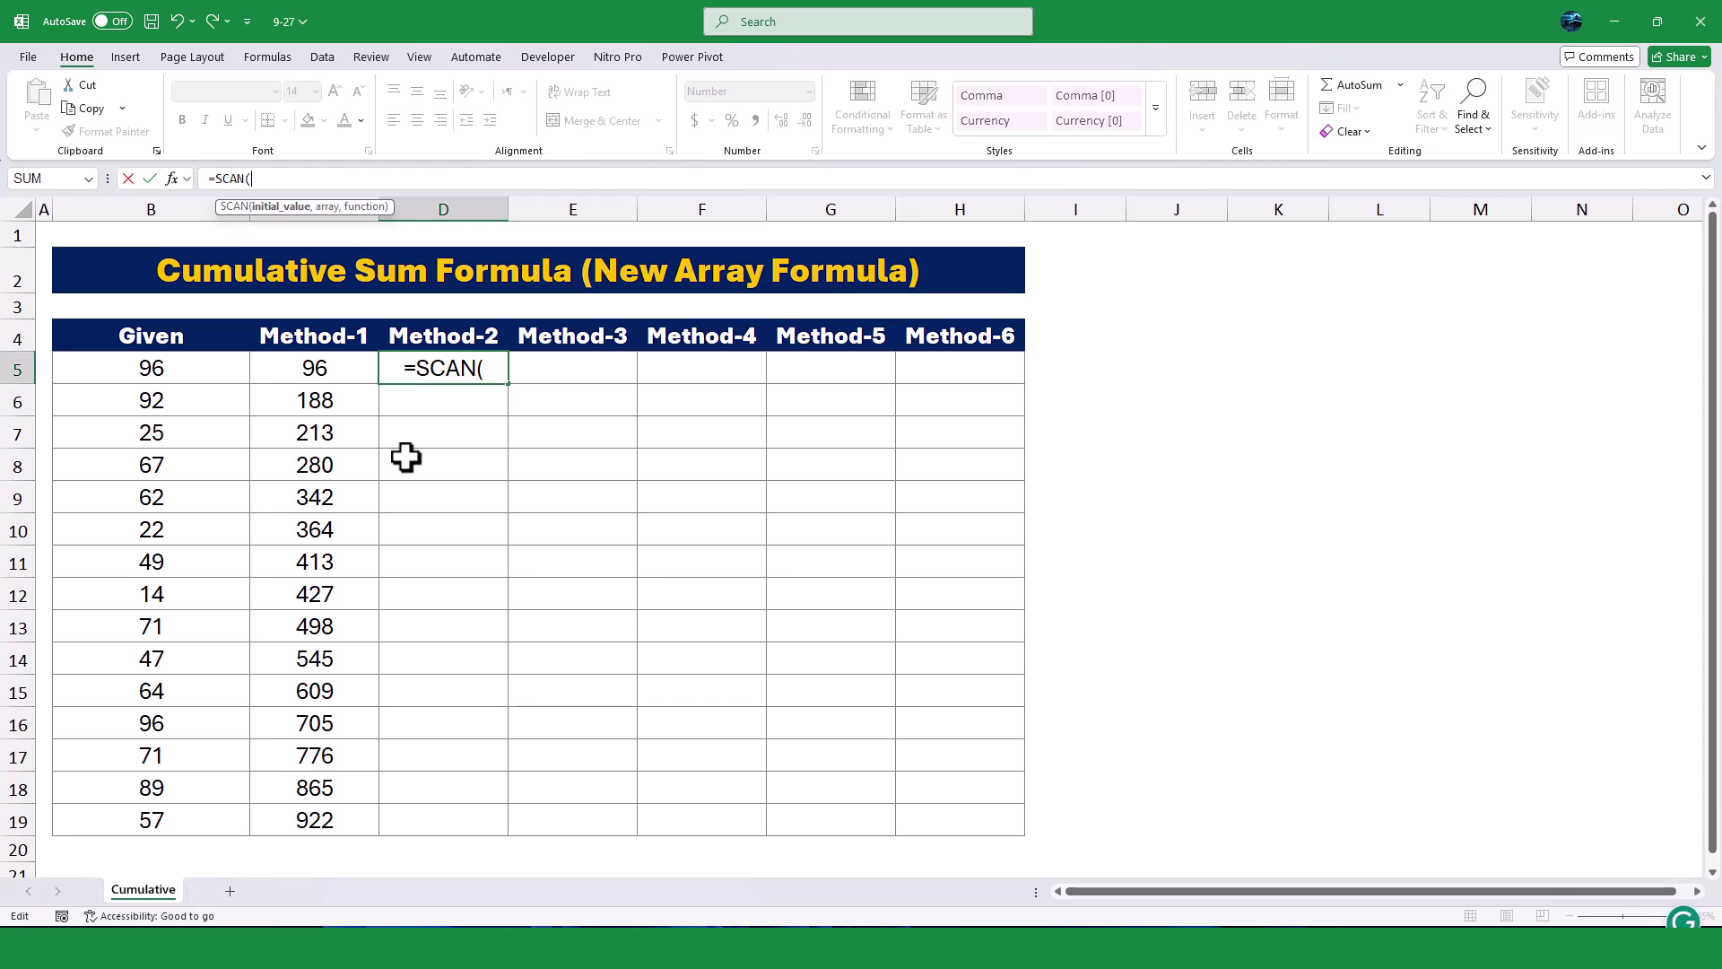
text(0,)
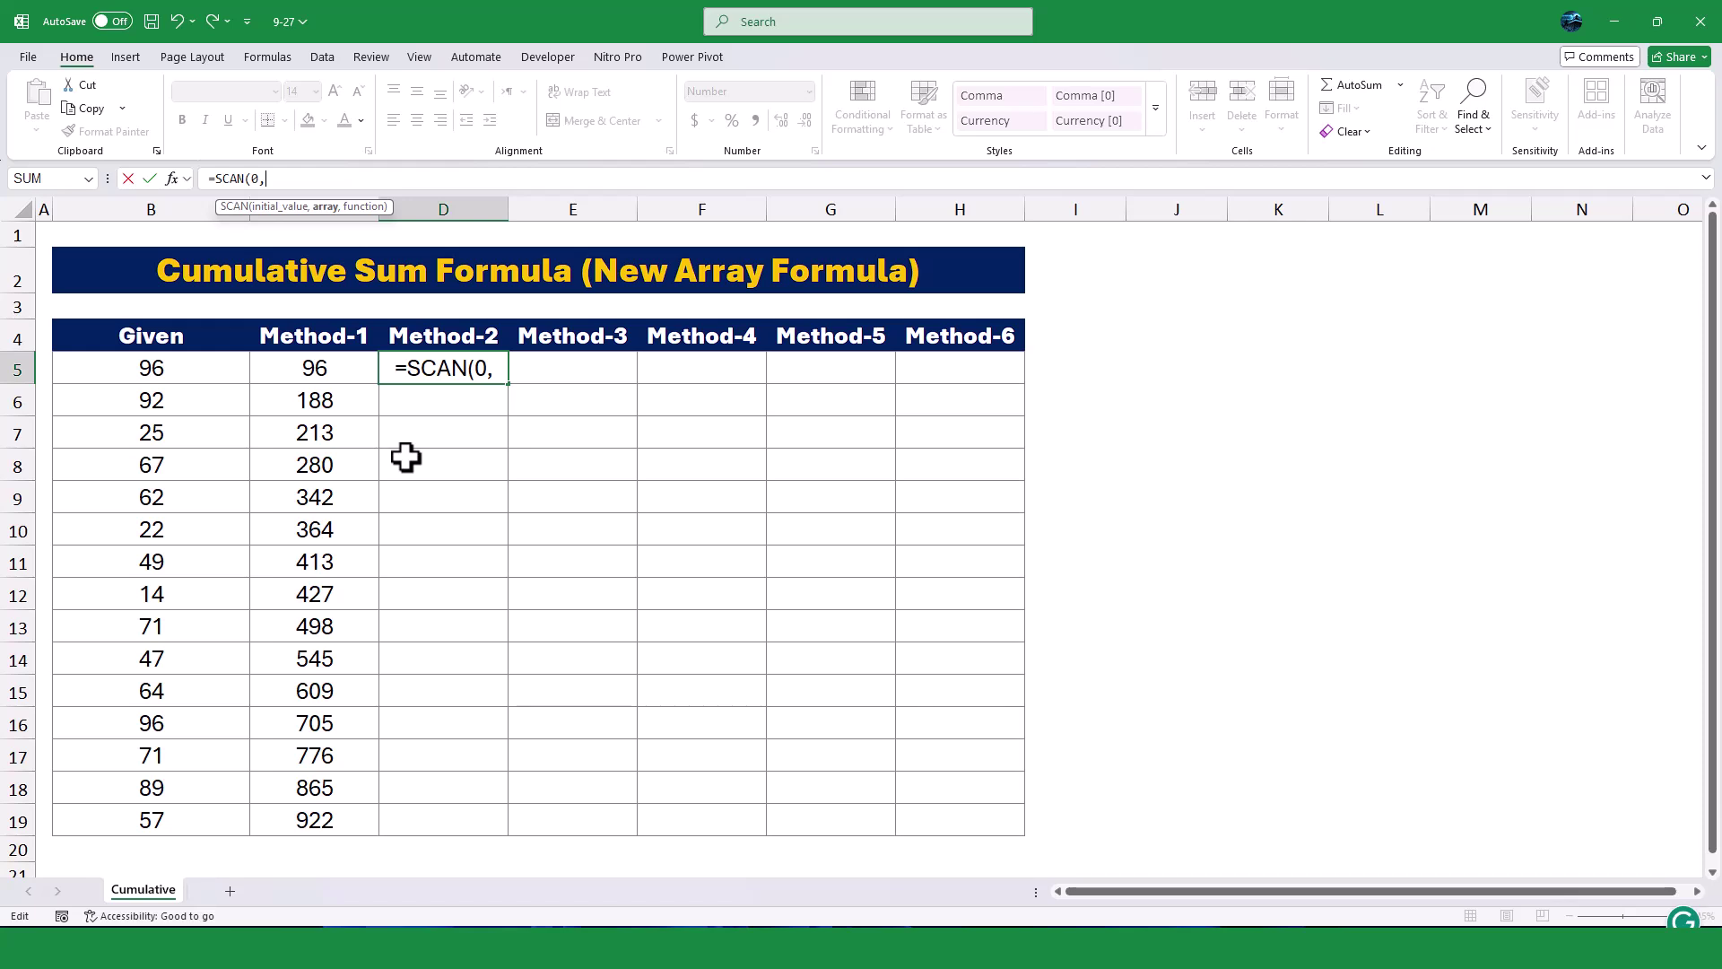
click(195, 375)
shift+click(177, 817)
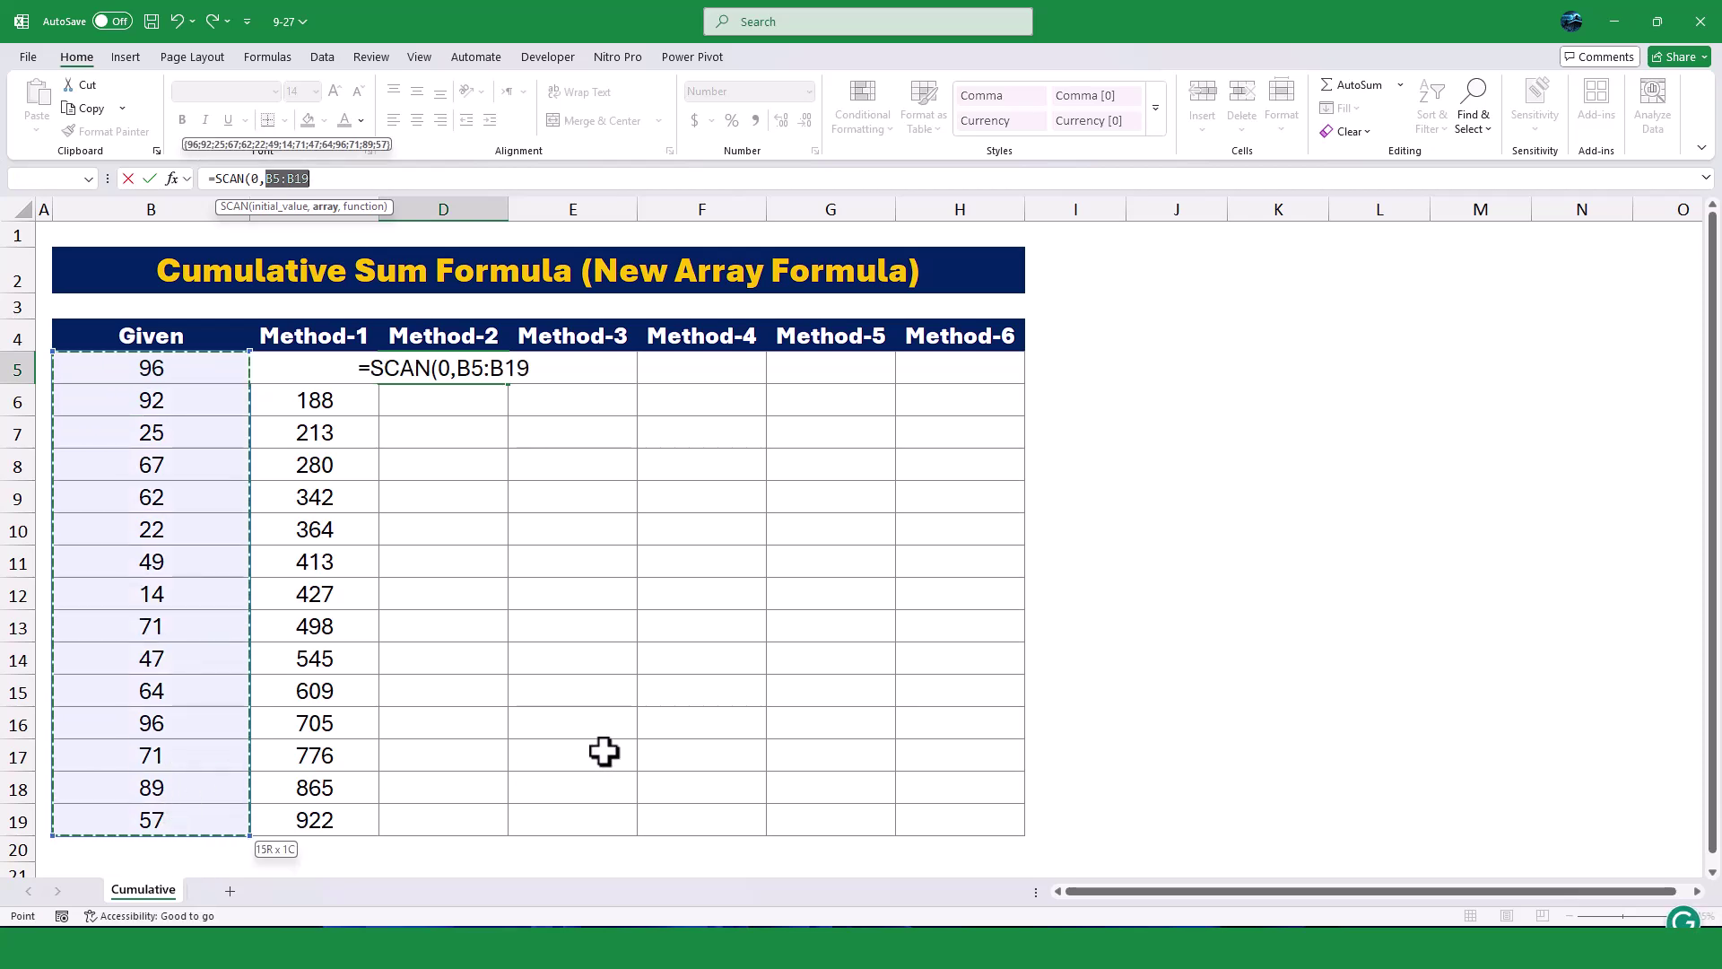
Complete the SCAN formula in D5 with LAMBDA(x,y,x+y) as its function and commit it
text(,)
text(lam)
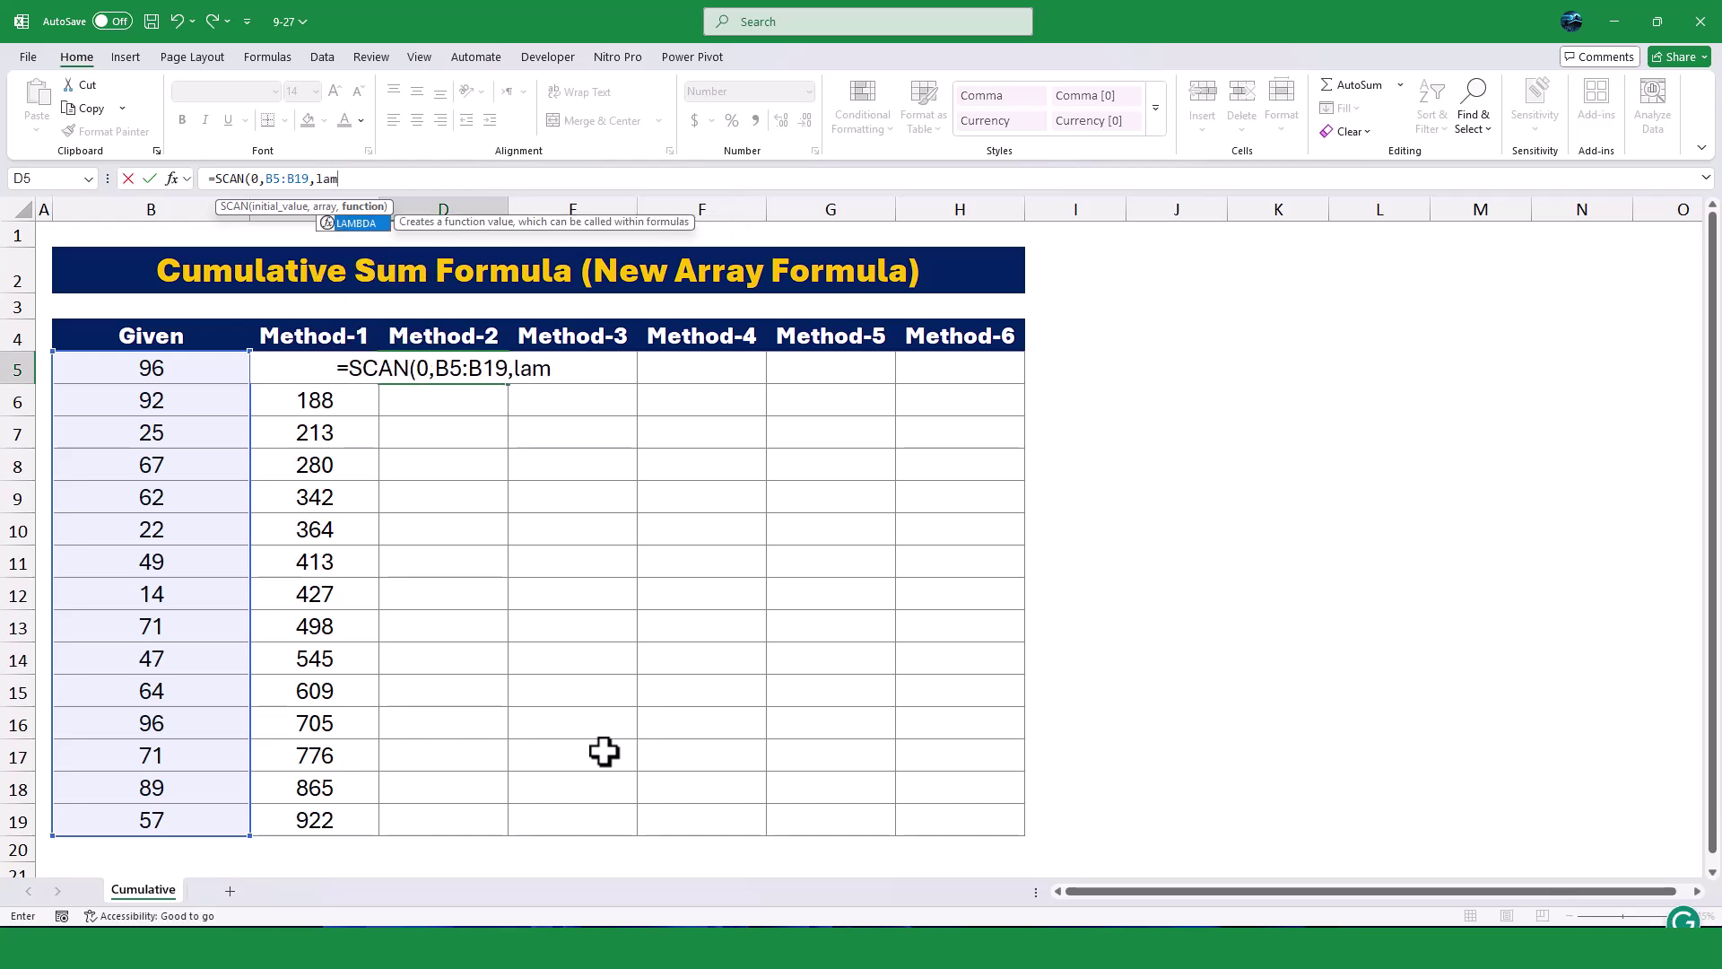
key(Tab)
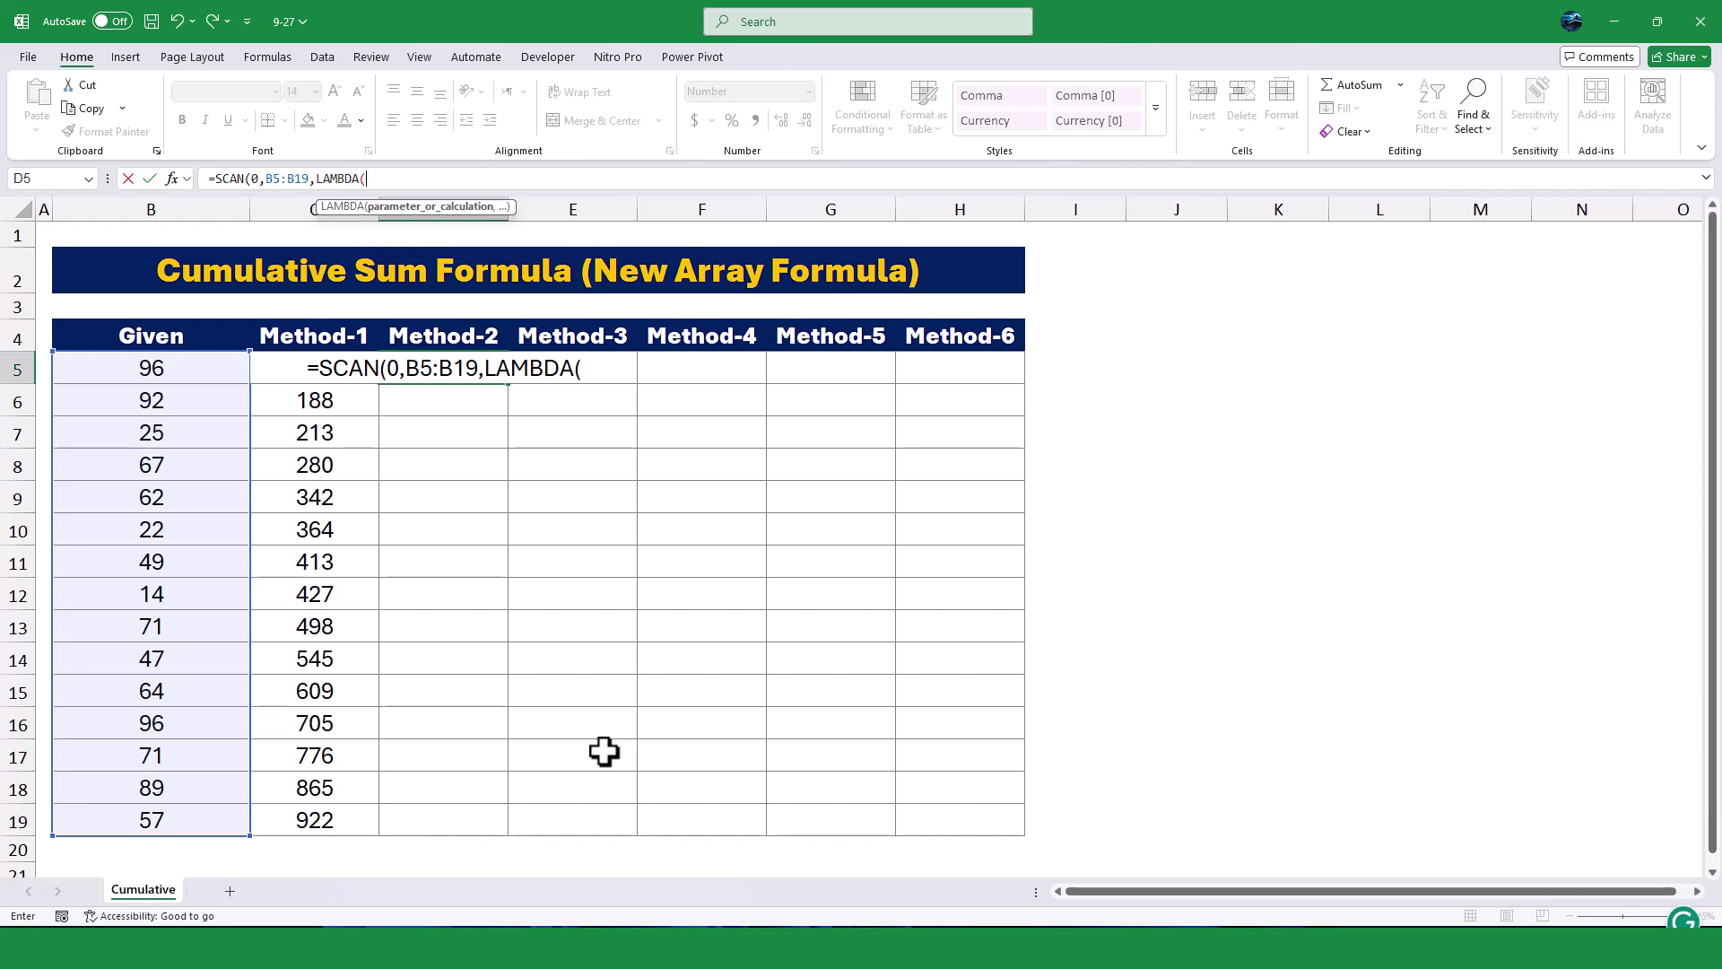
text(x,)
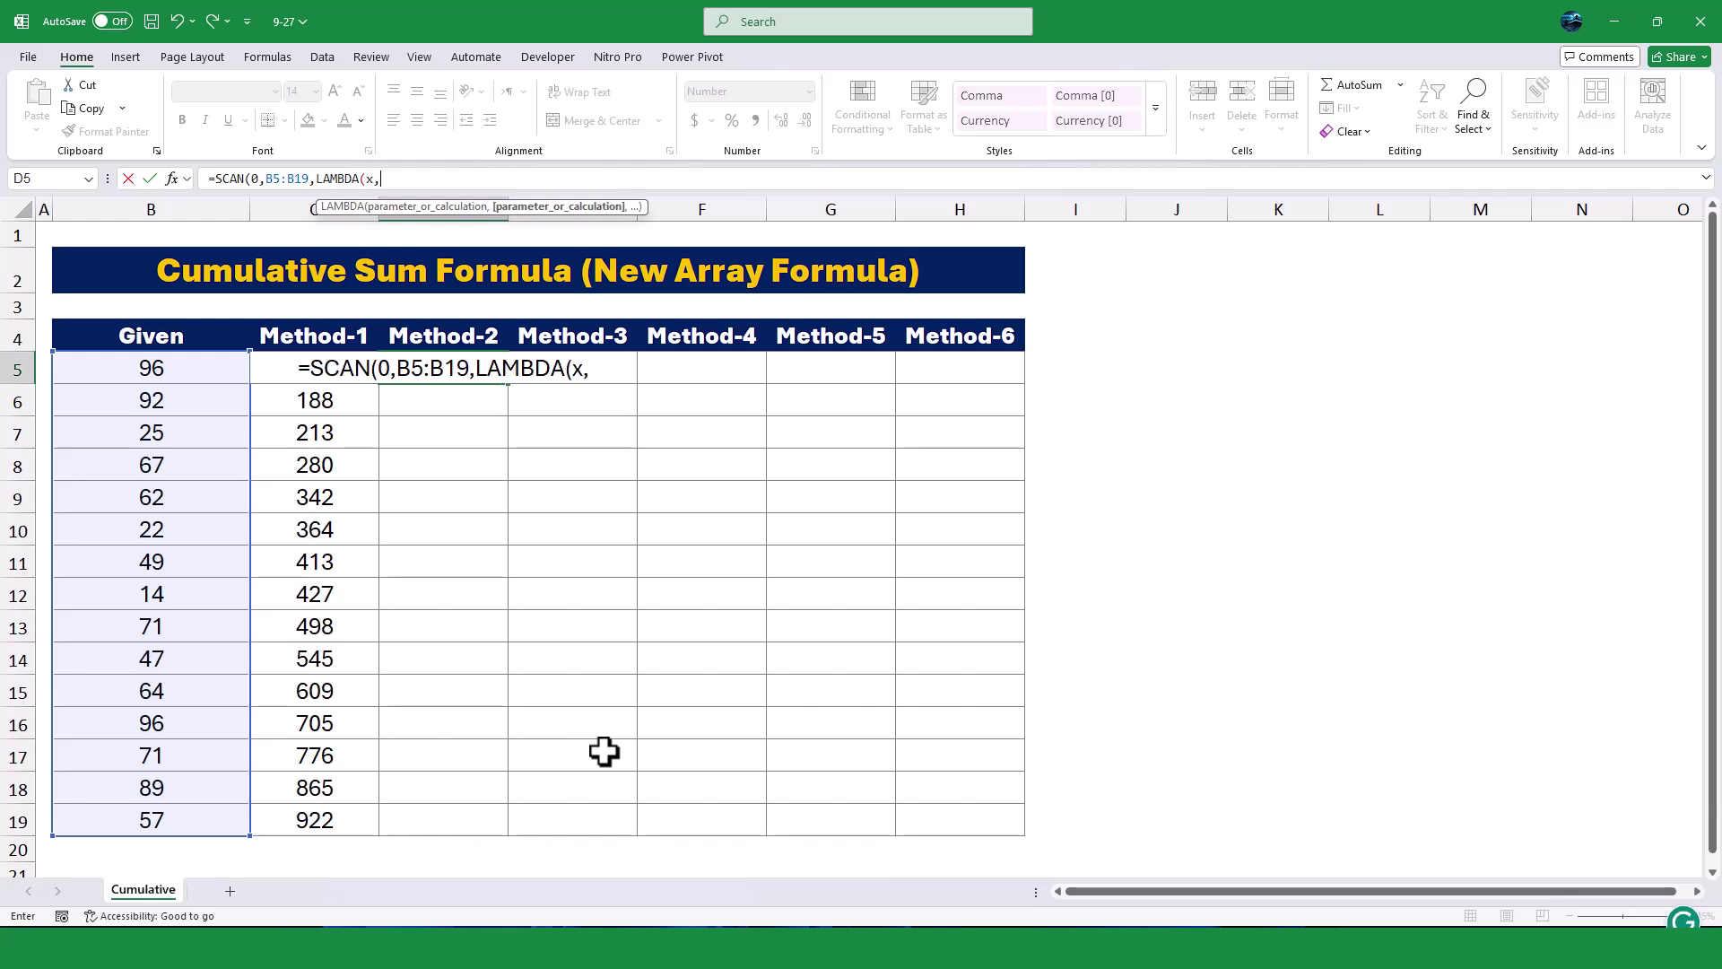
text(y)
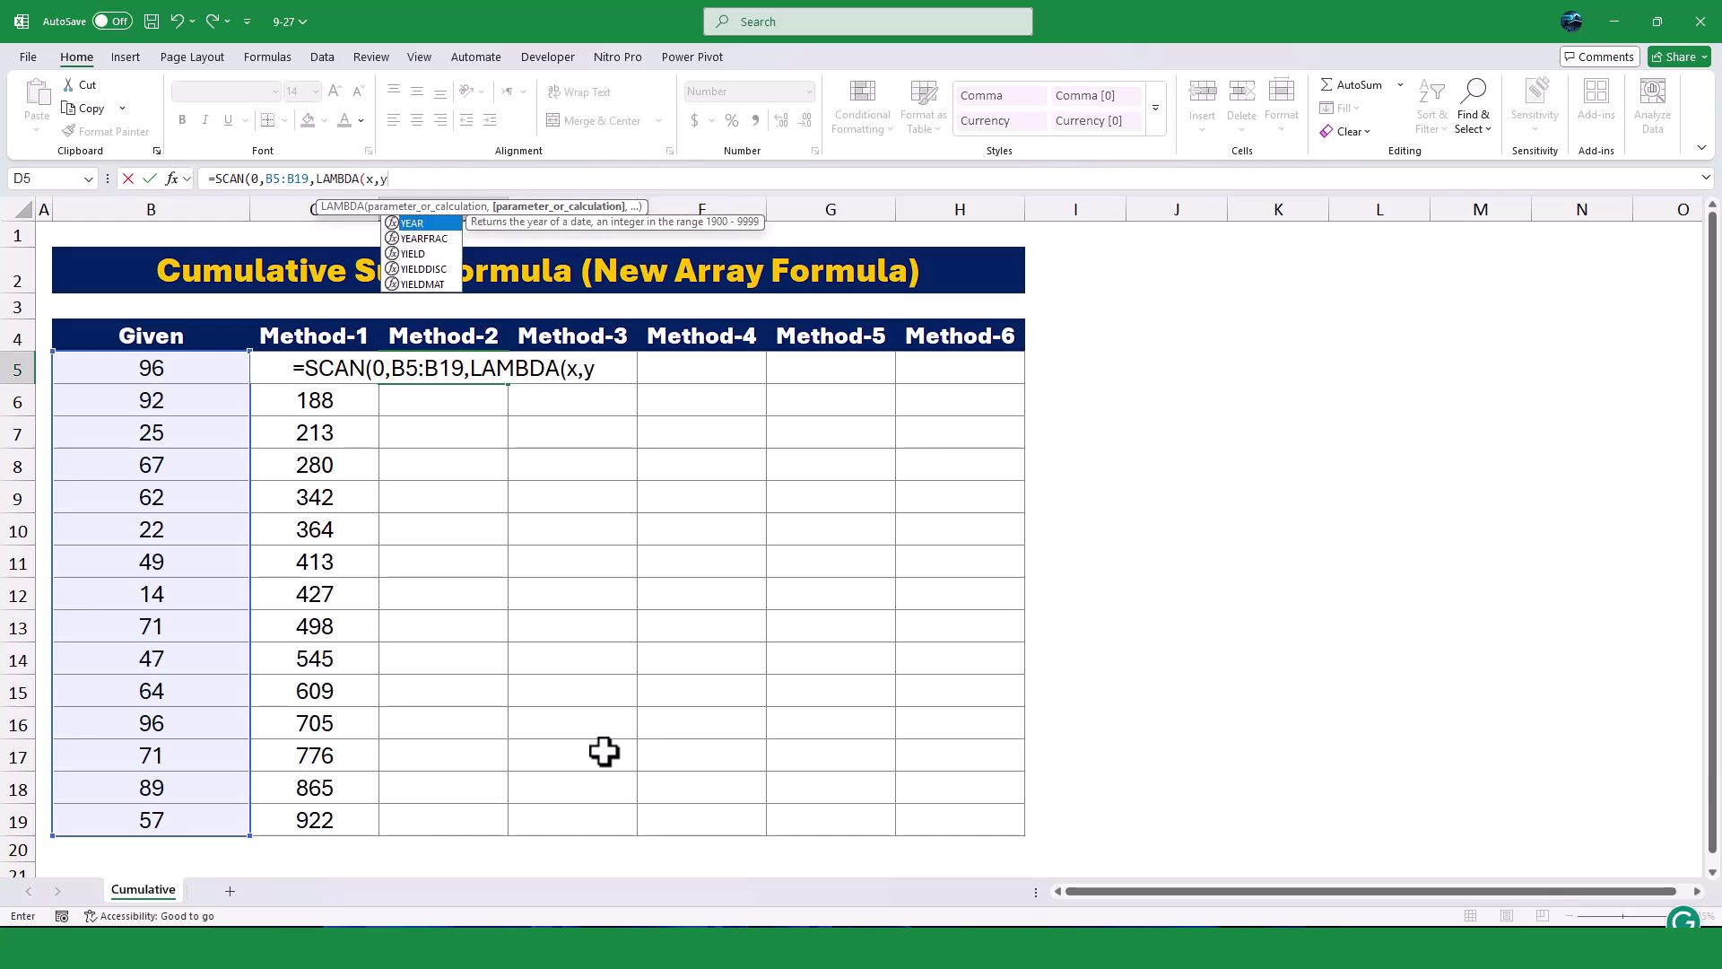
text(,)
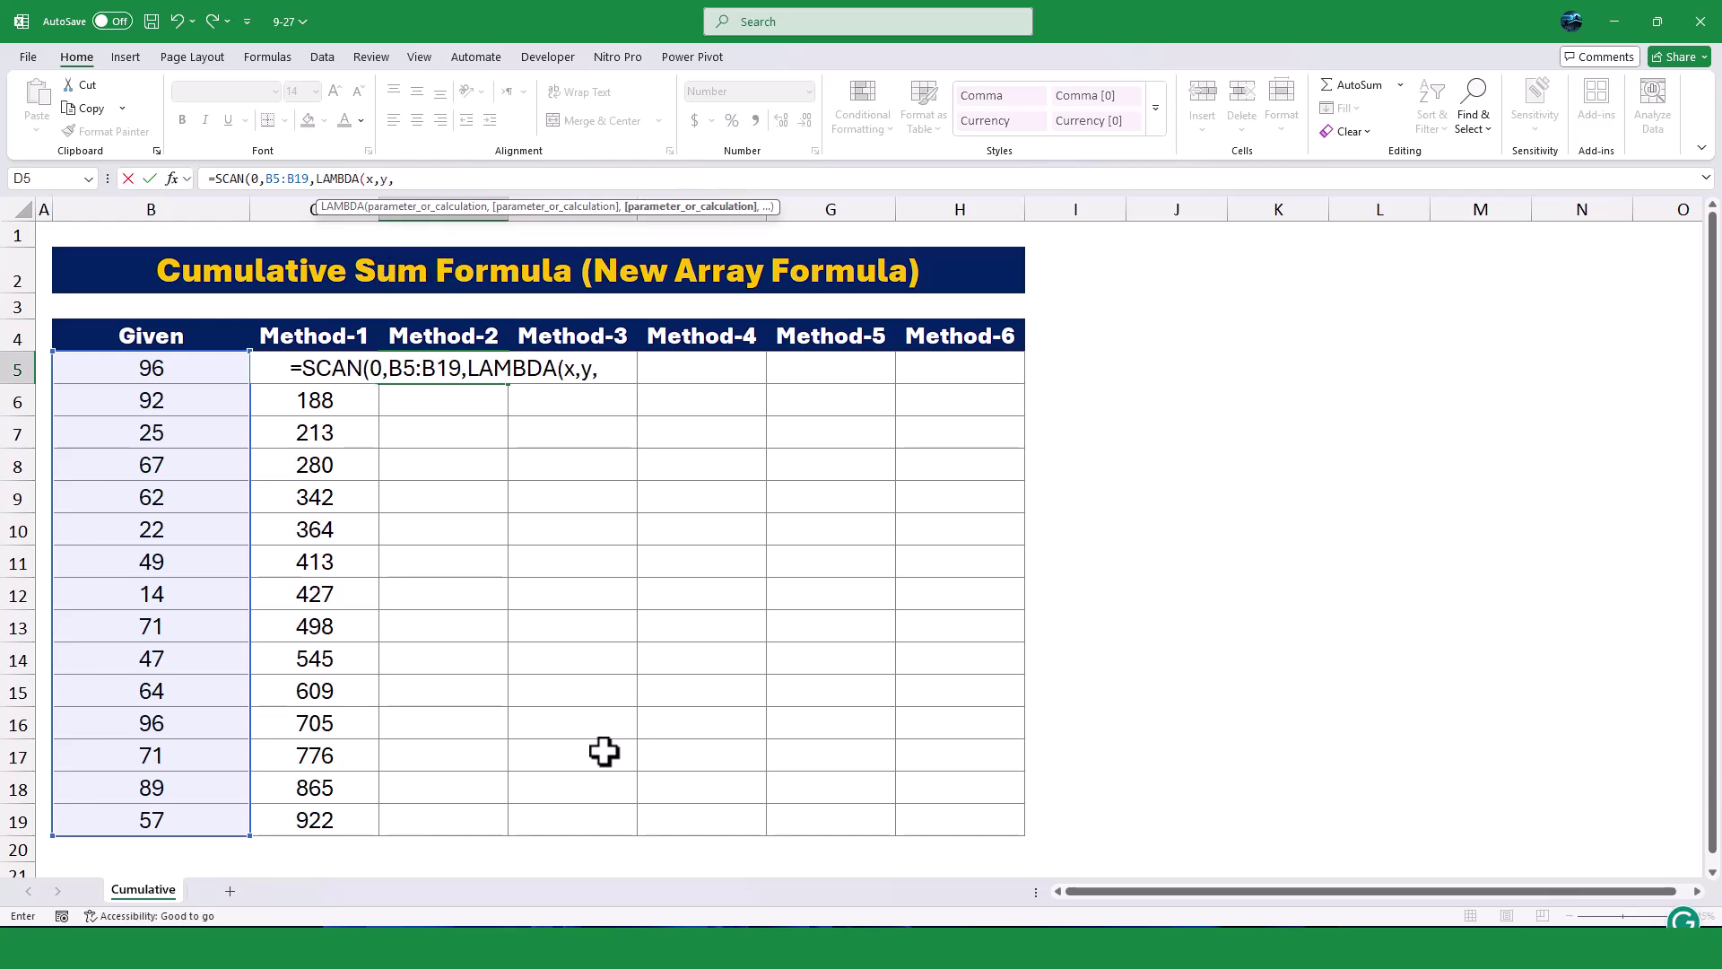
text(x+y)
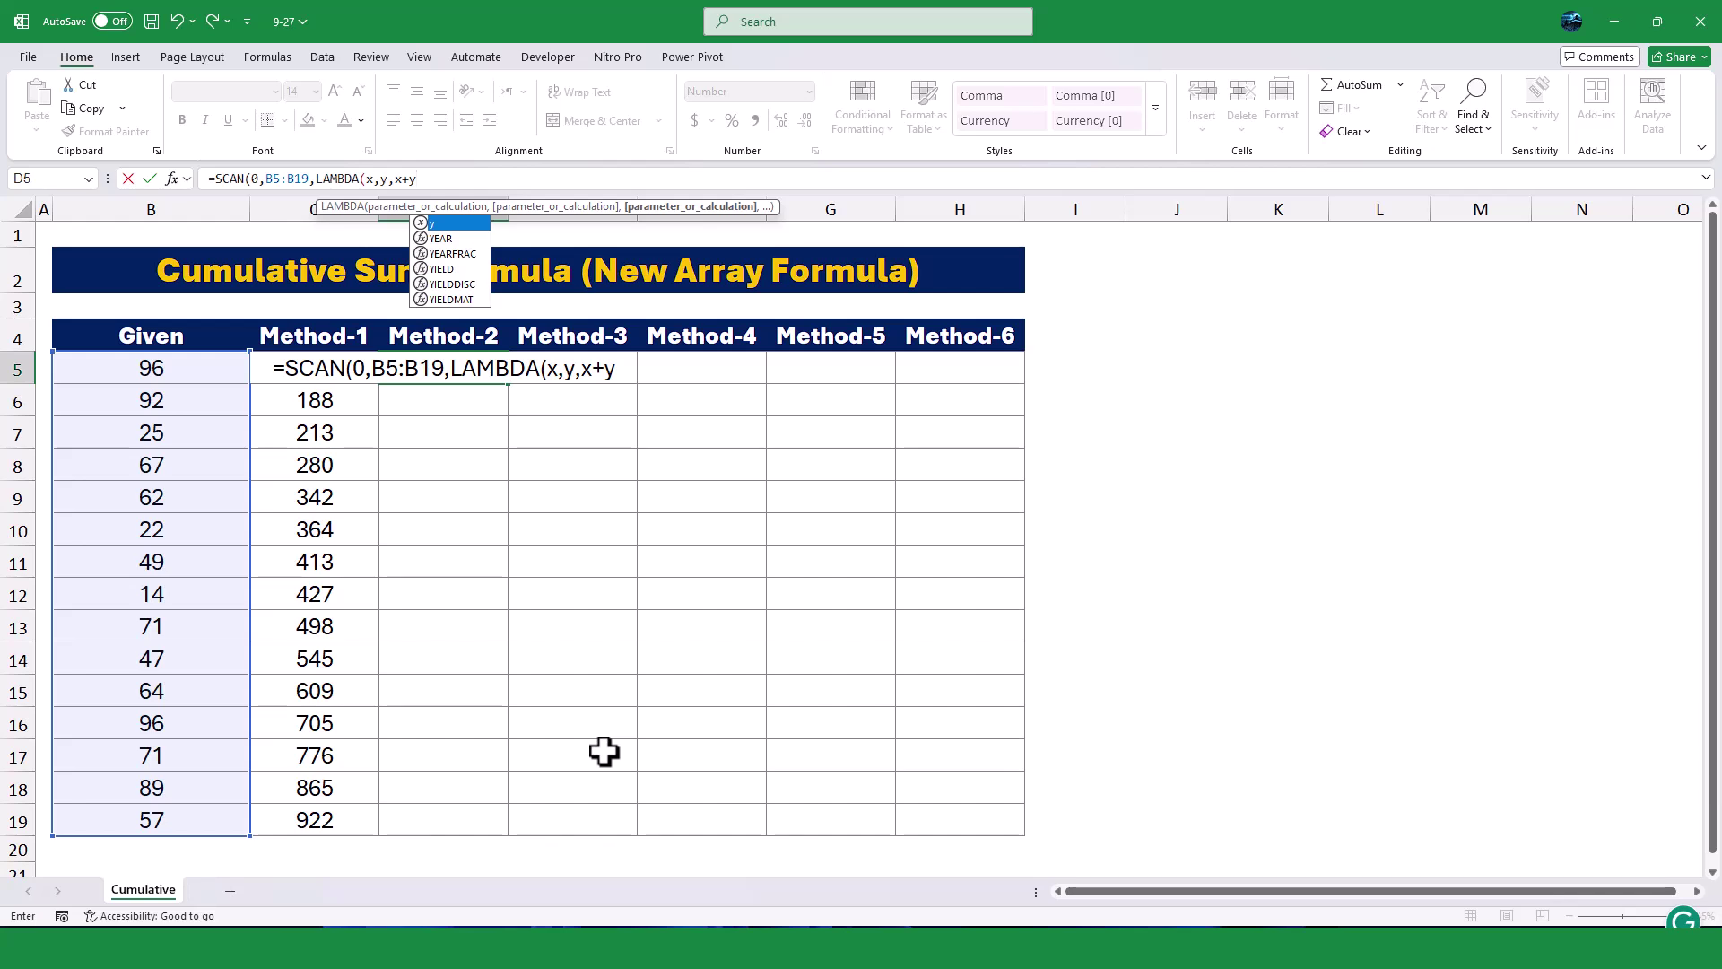
text()))
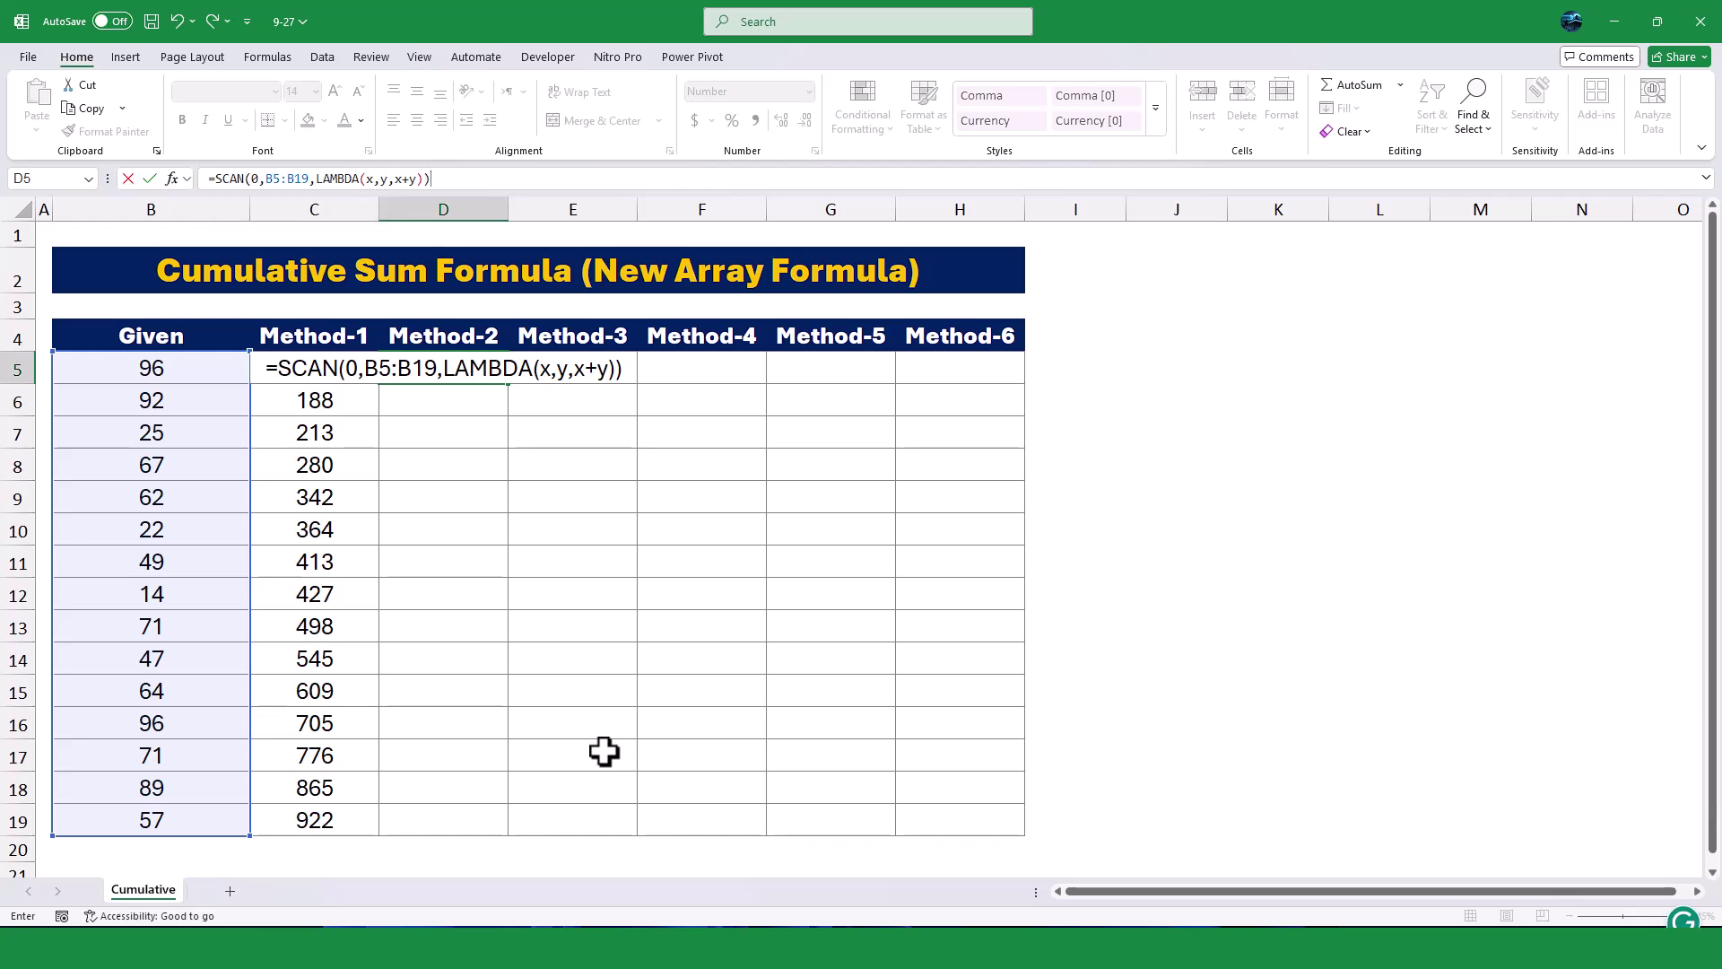
key(Return)
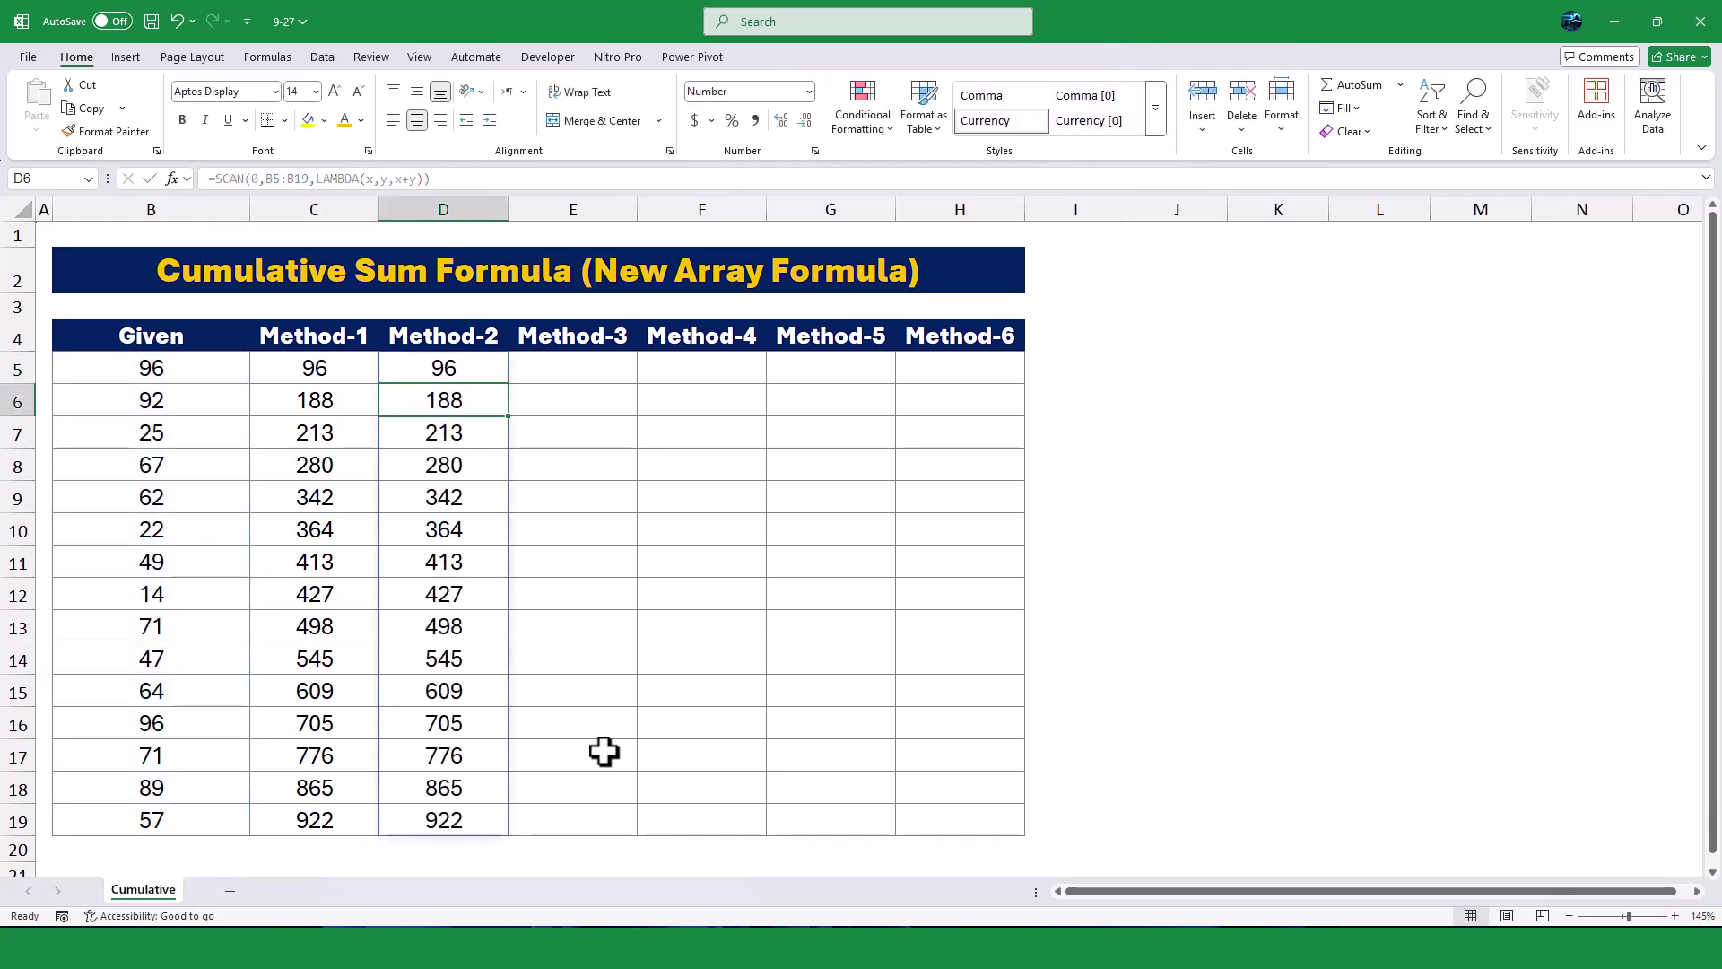
Begin a VSTACK formula in E5 under Method-3 with B5 as the first array
click(587, 374)
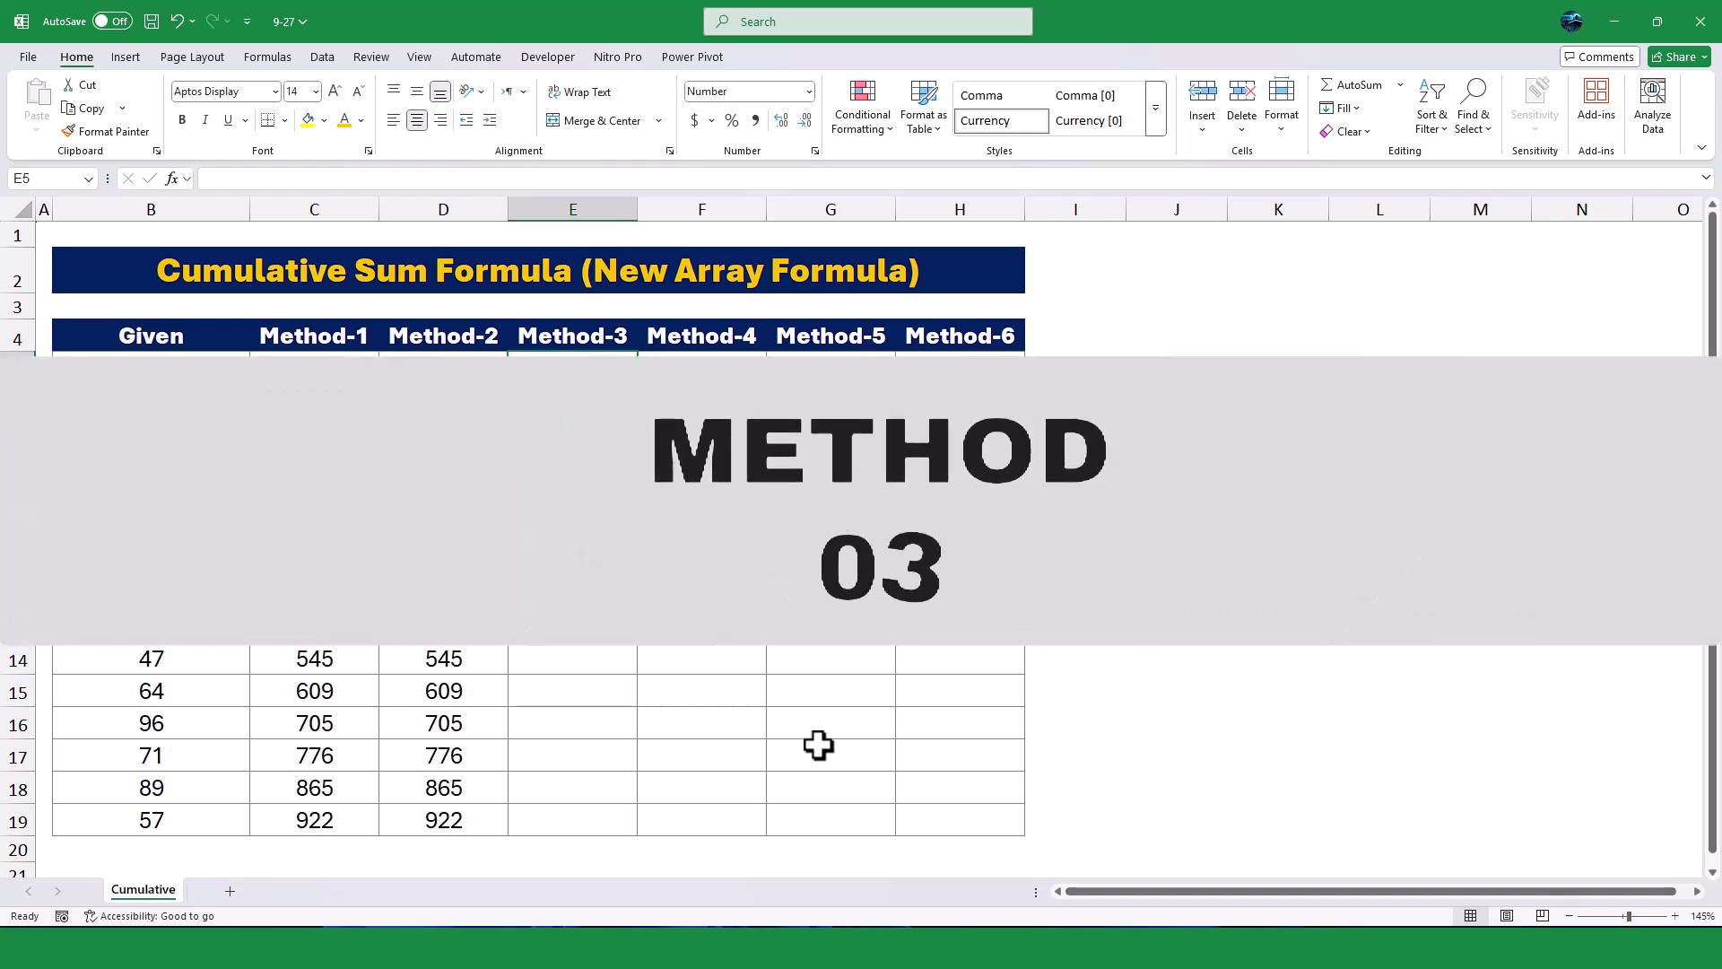
text(=)
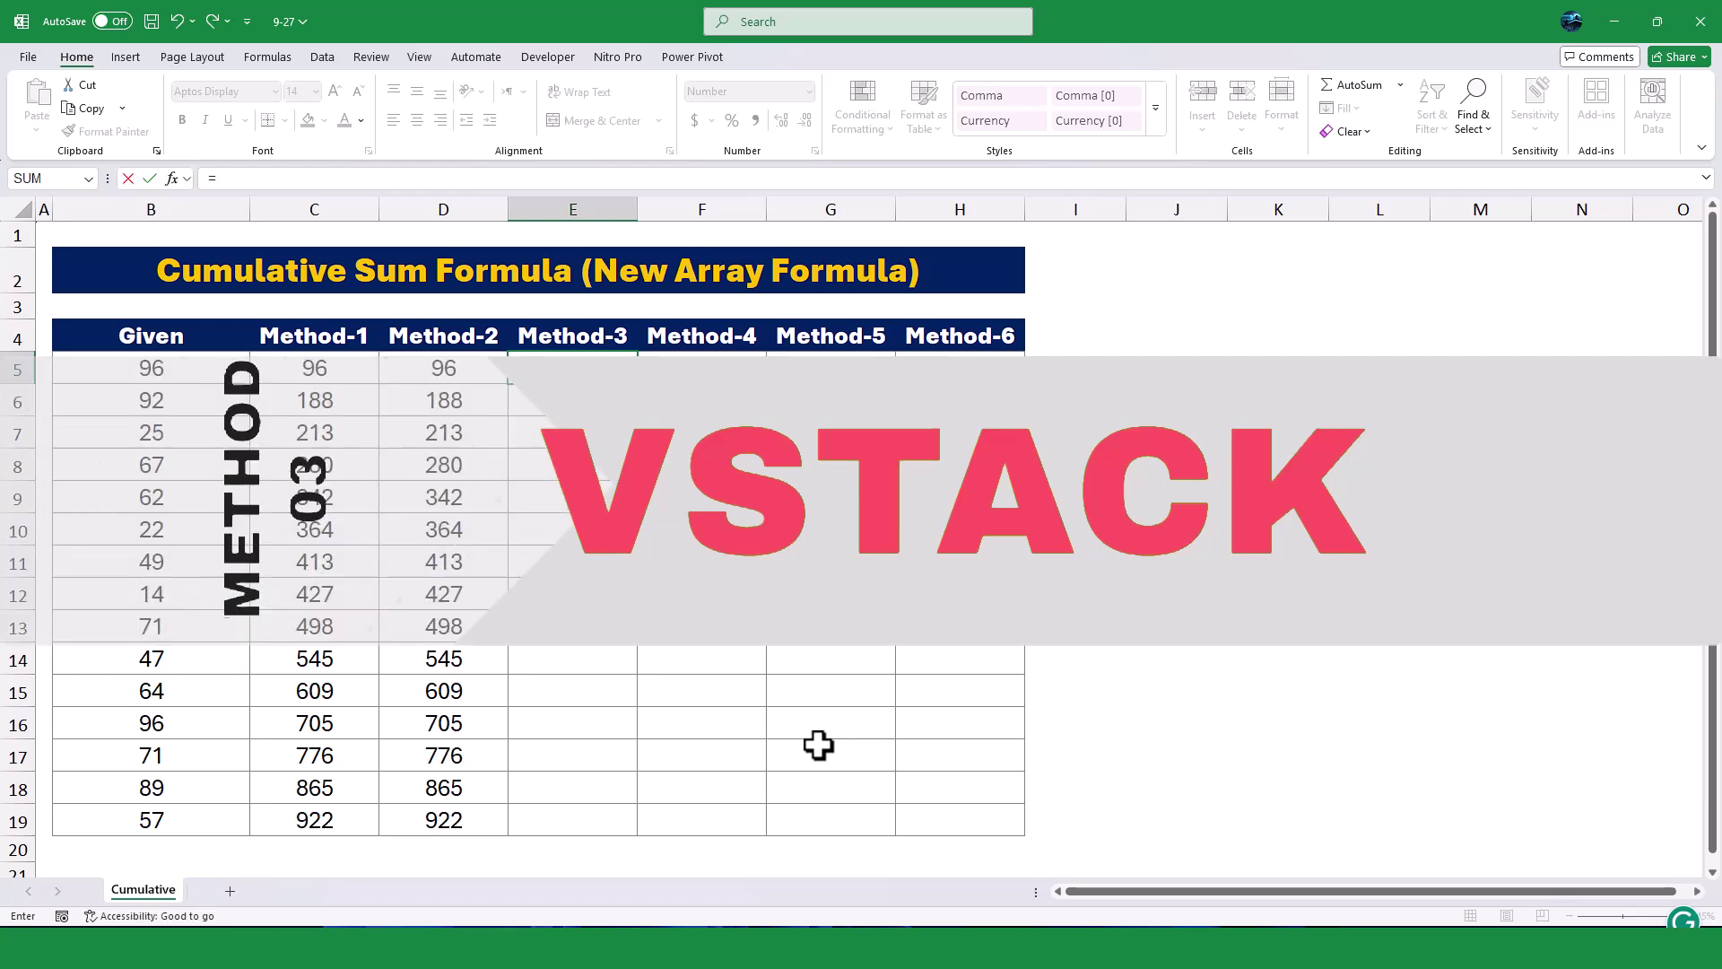
text(vst)
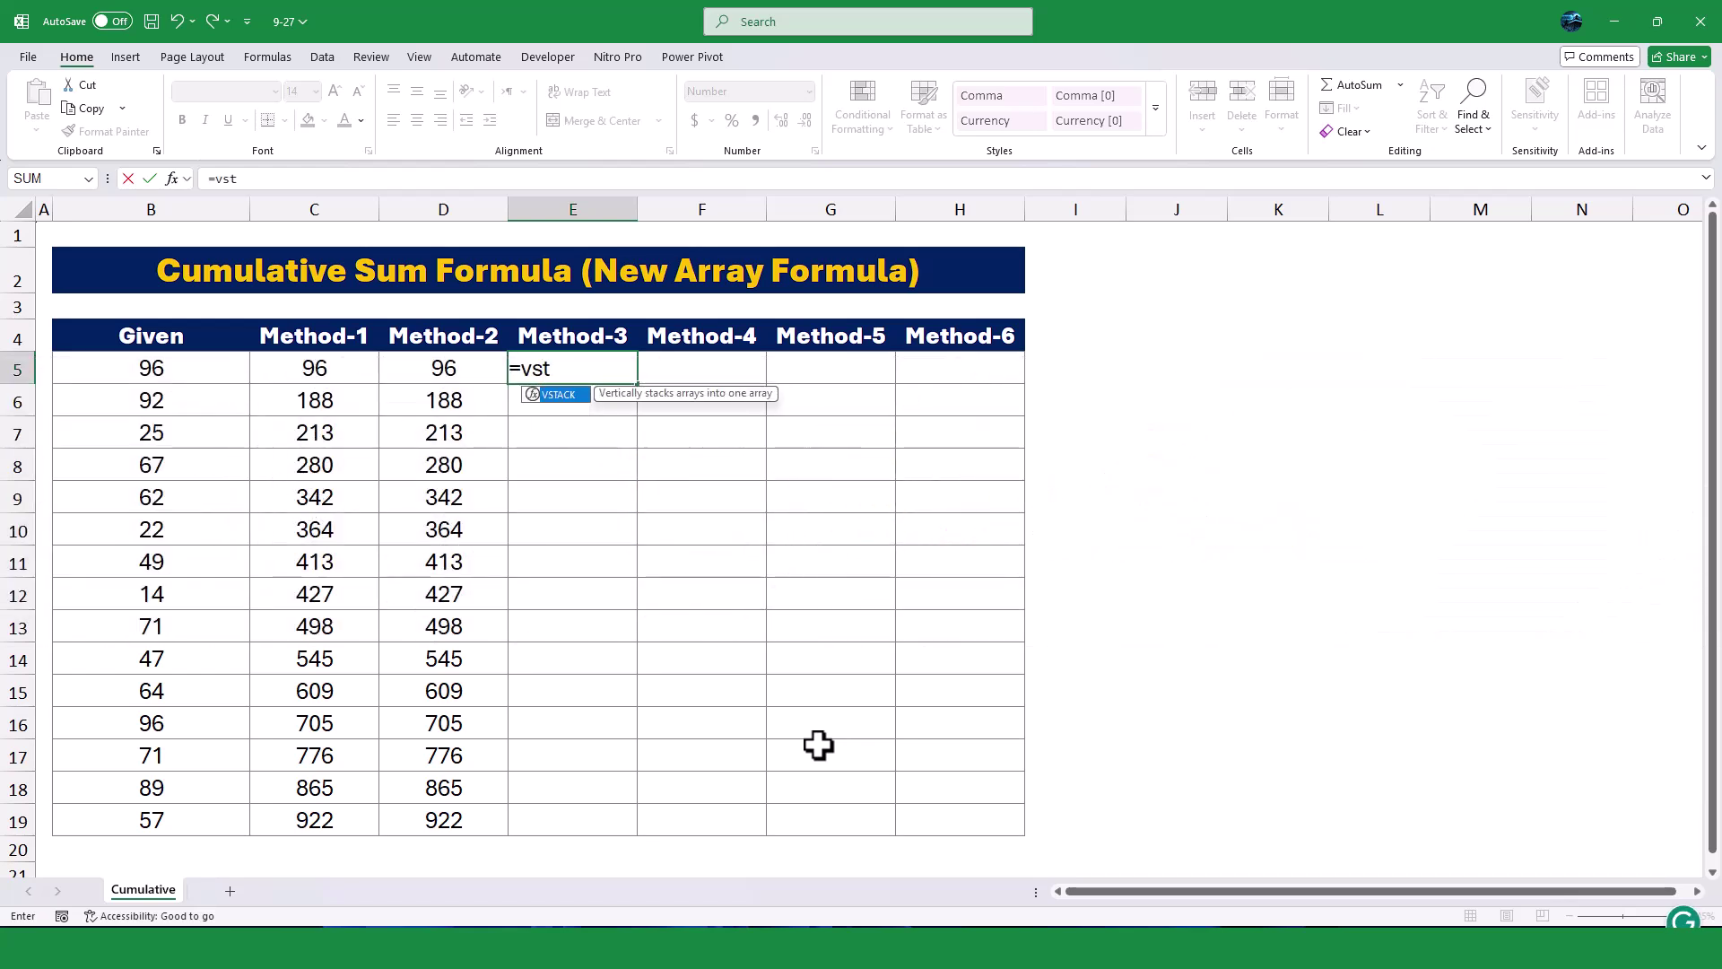
key(Tab)
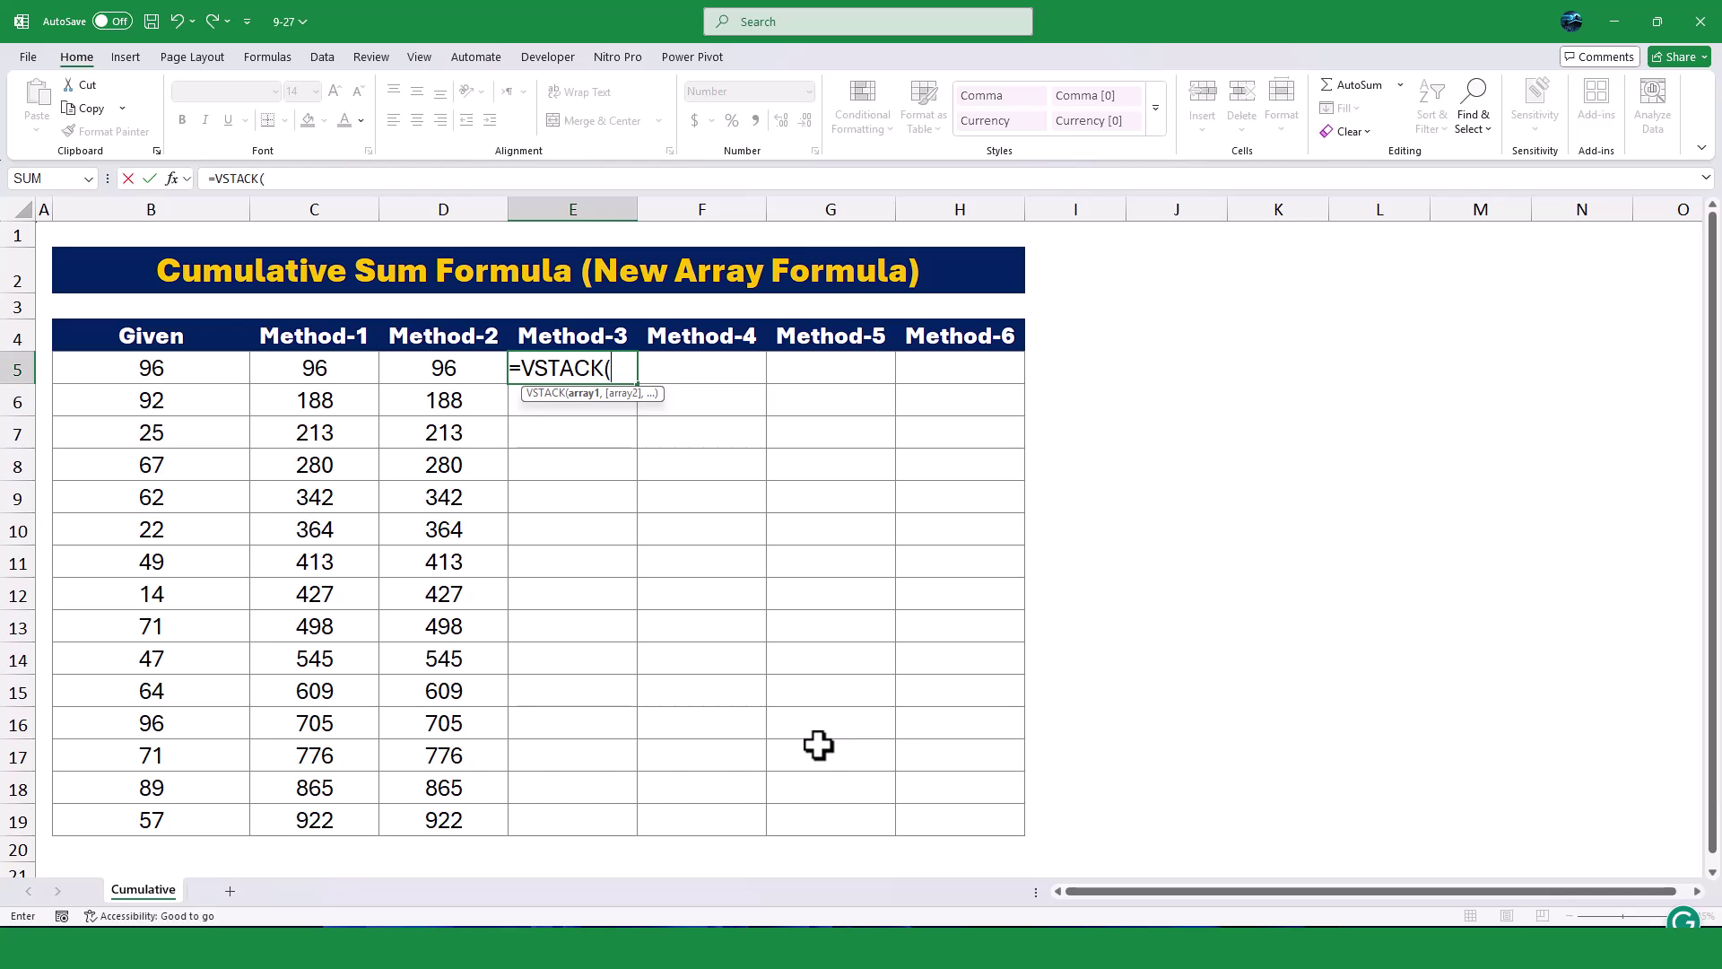
click(278, 180)
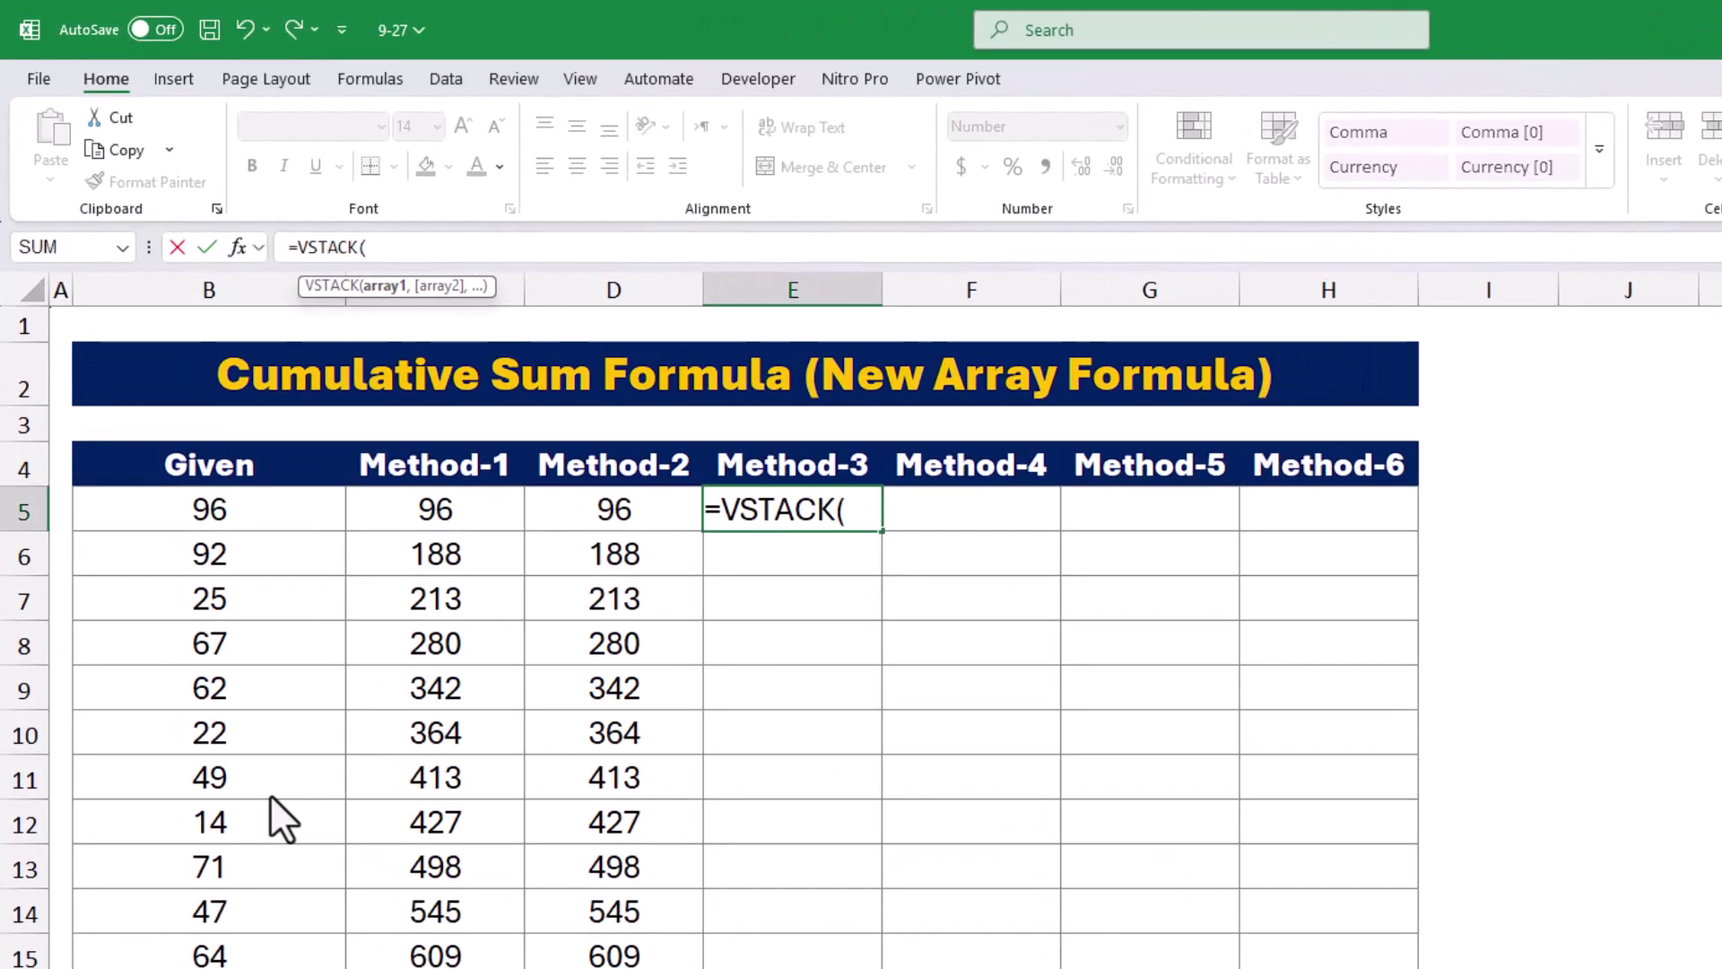
click(209, 511)
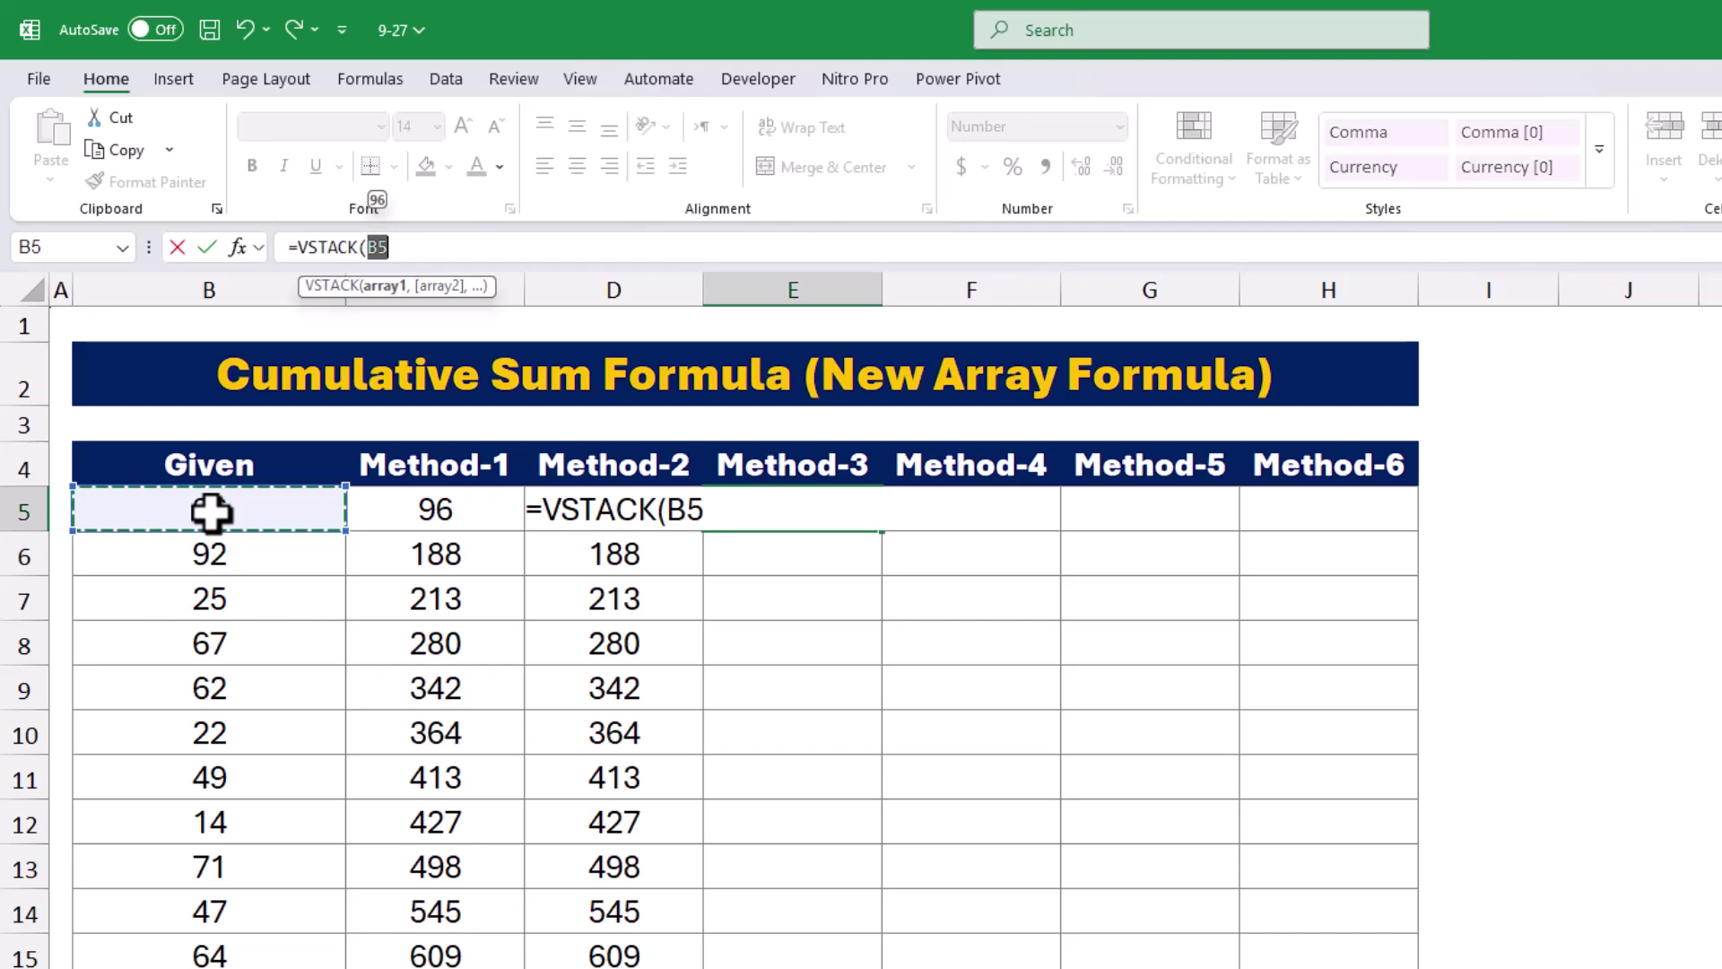
text(,)
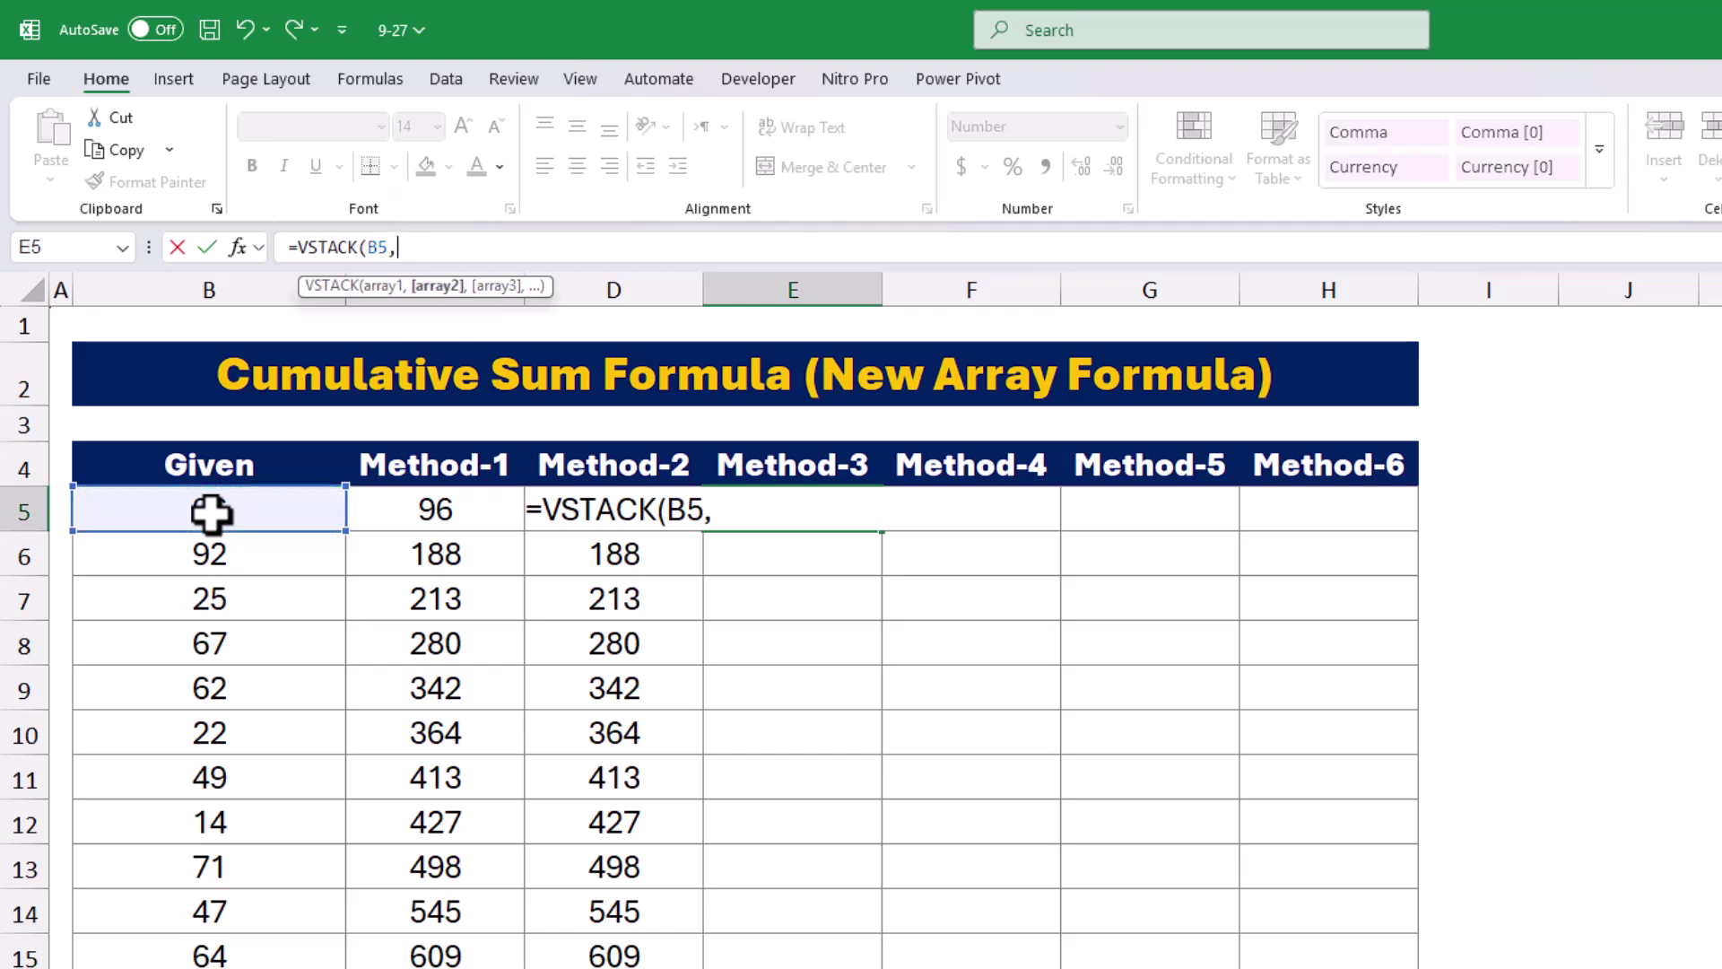
Nest SCAN as the second VSTACK array, with B5 as initial value and B6:B19 as array
text(sca)
key(Tab)
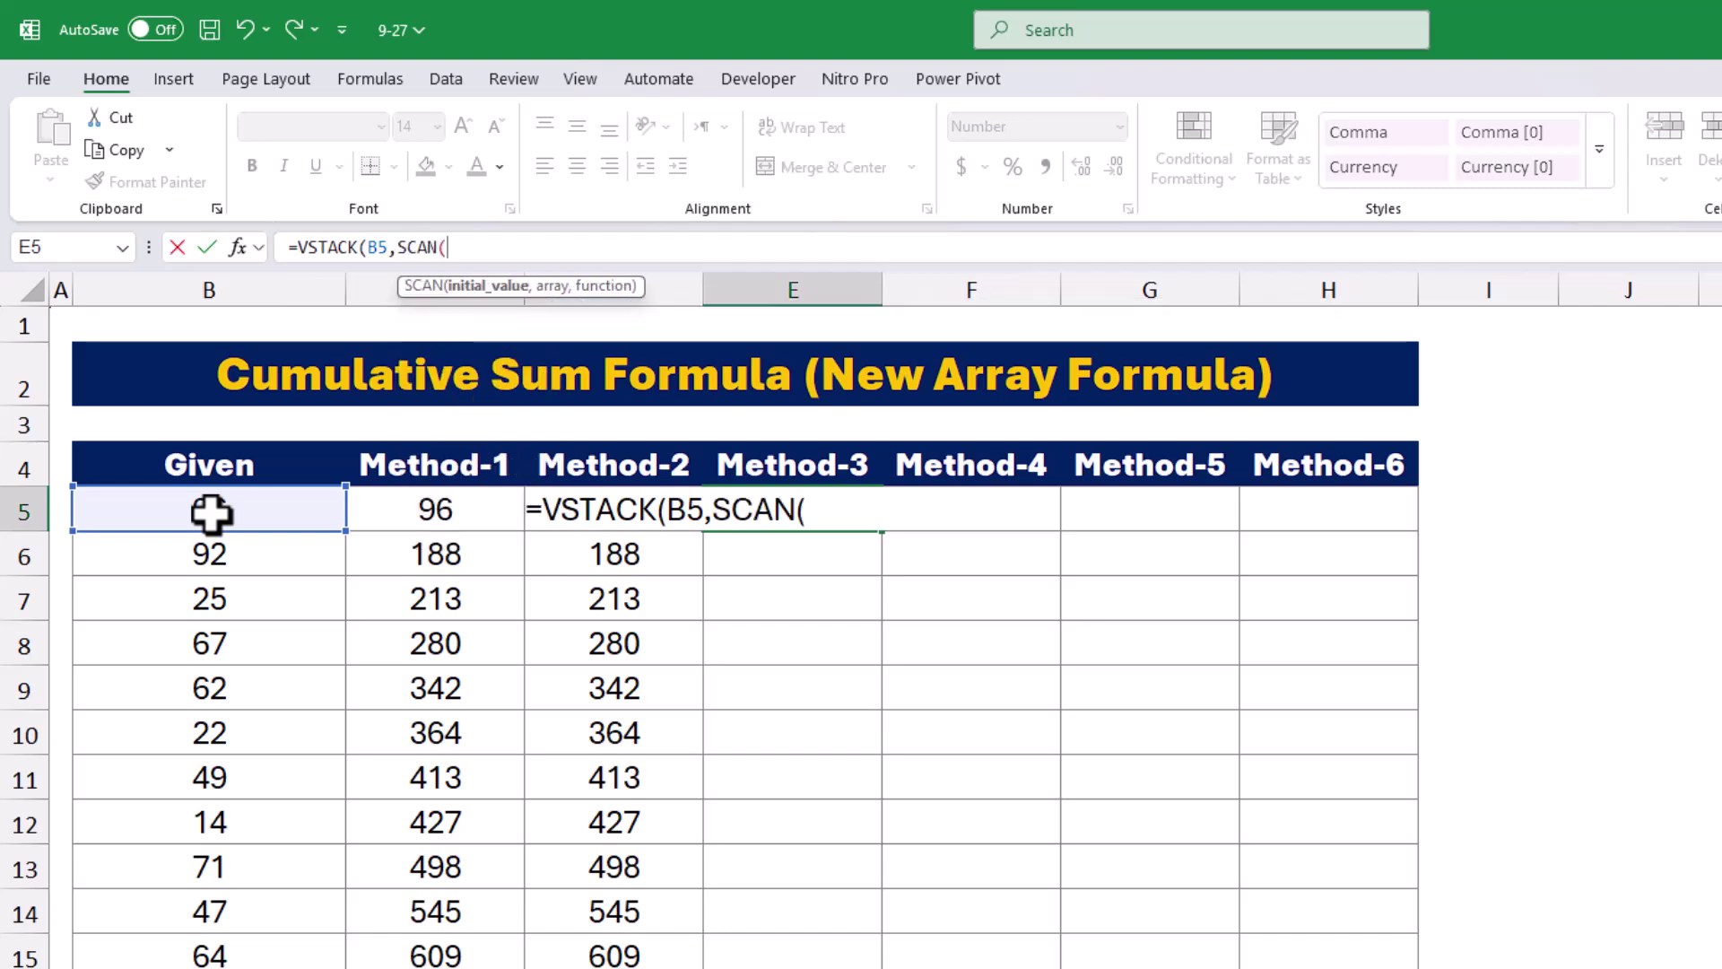
click(219, 511)
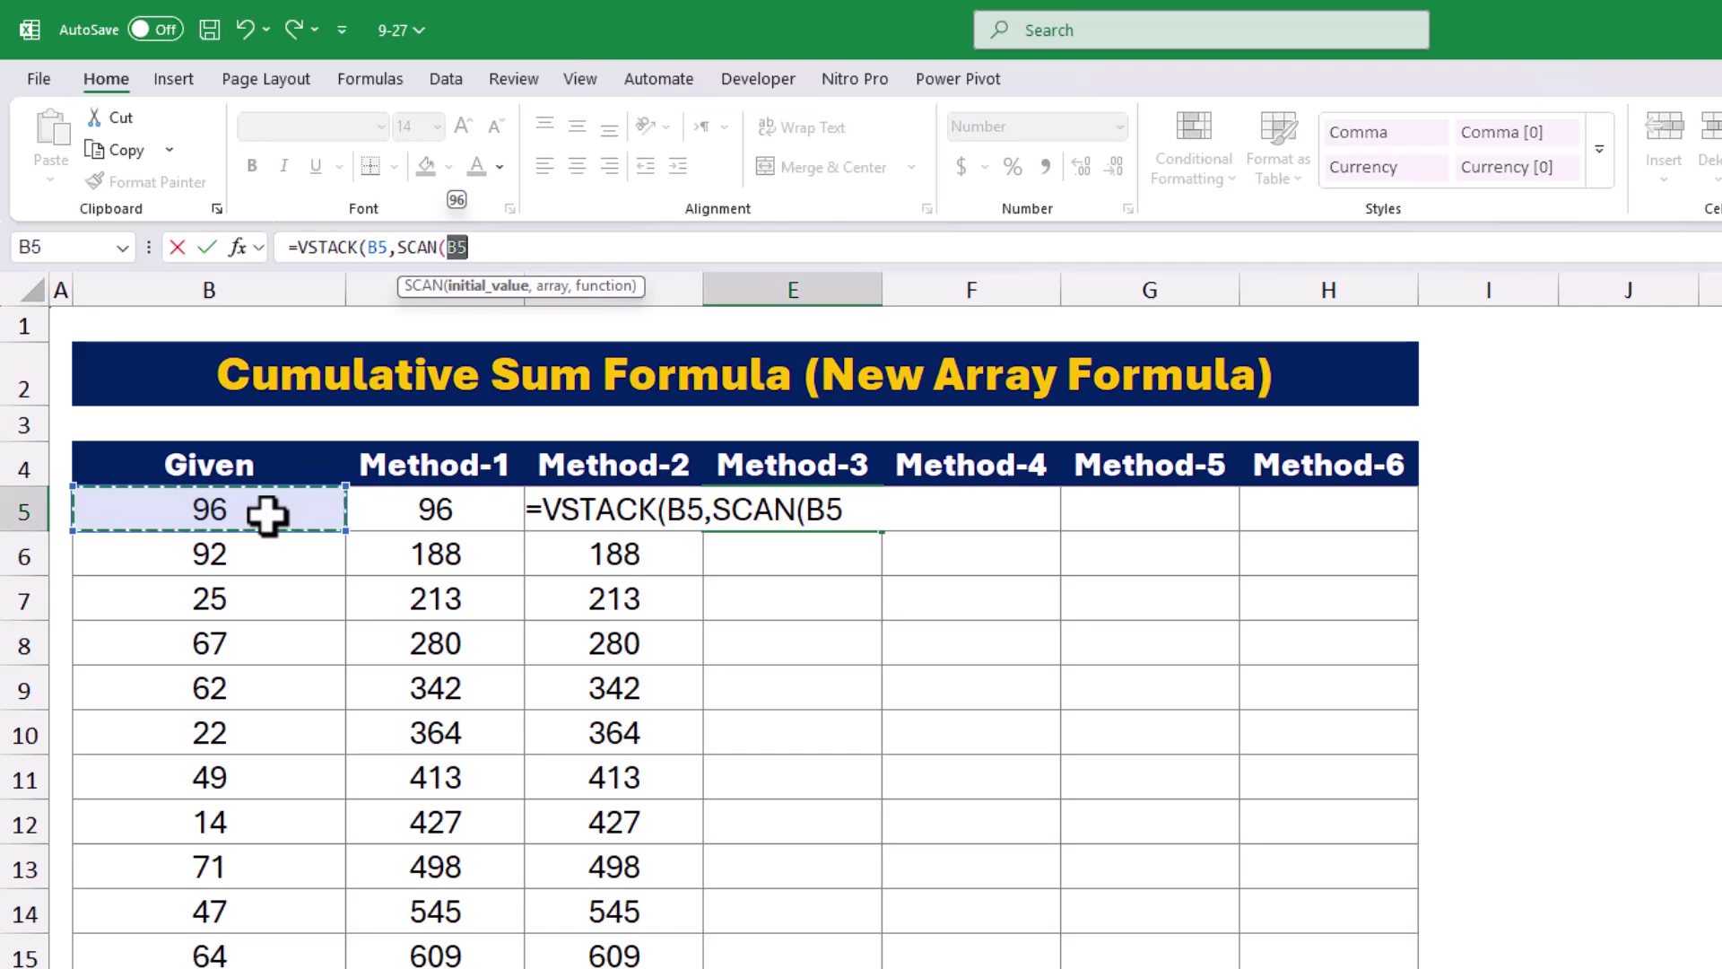
text(,)
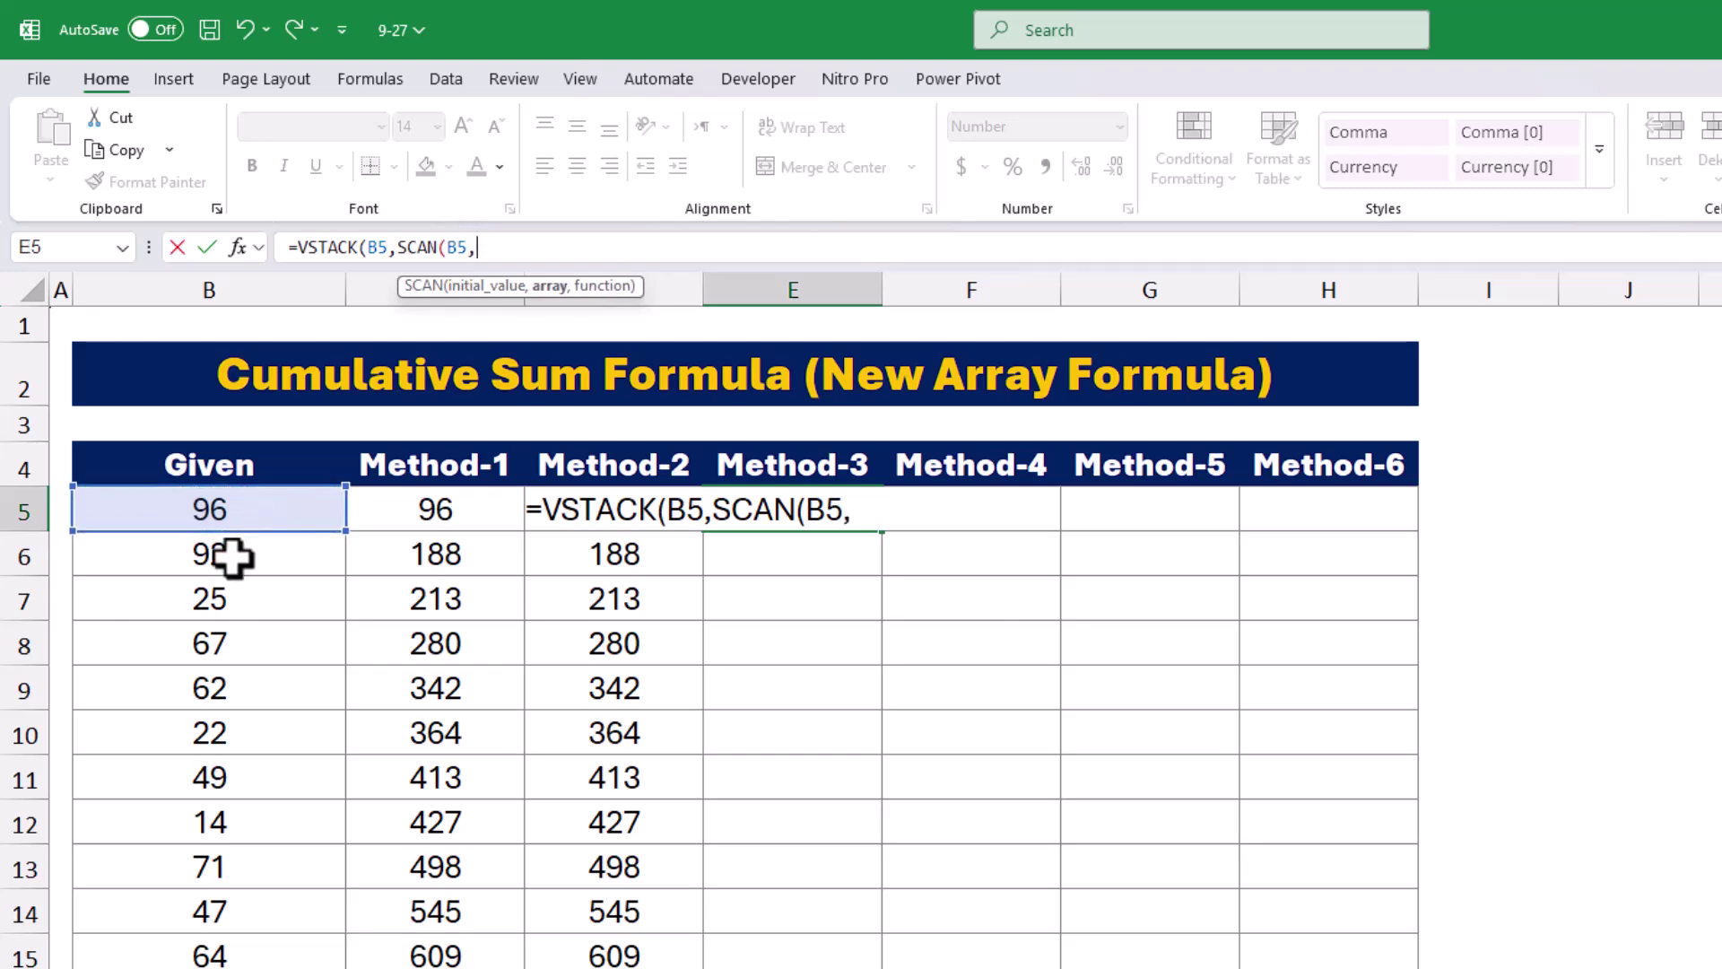
drag(231, 558, 175, 842)
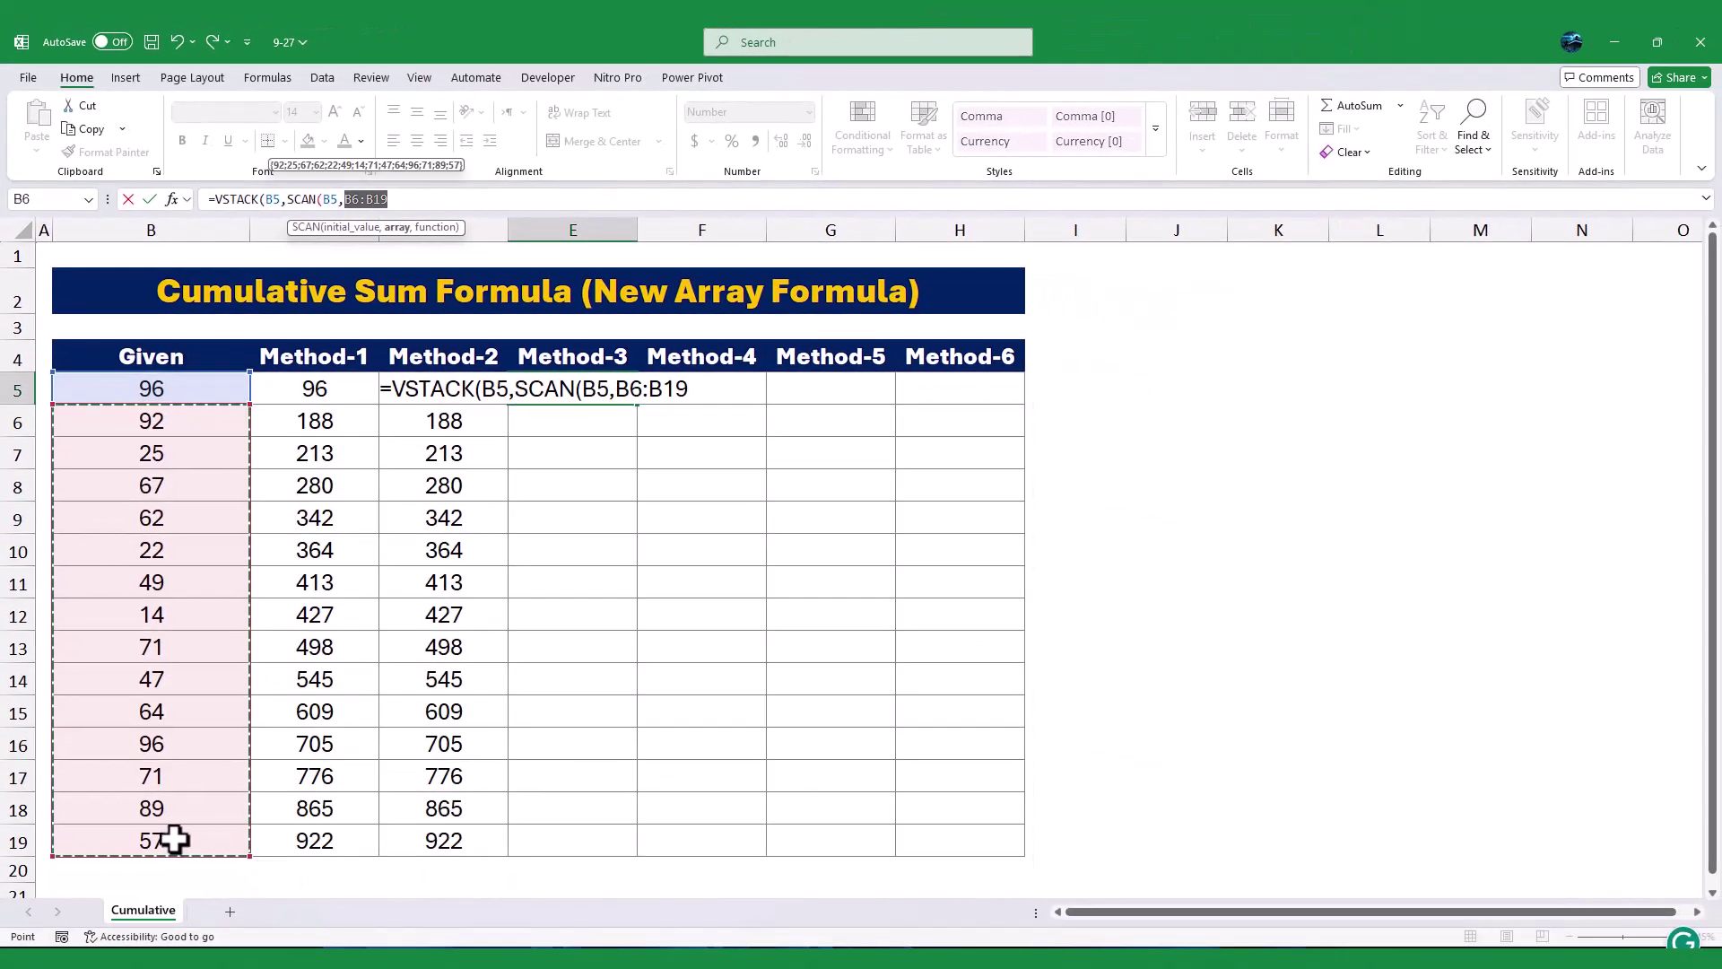
Complete the VSTACK formula in E5 with LAMBDA(x,y,x+y) as the SCAN function and commit it
text(,lam)
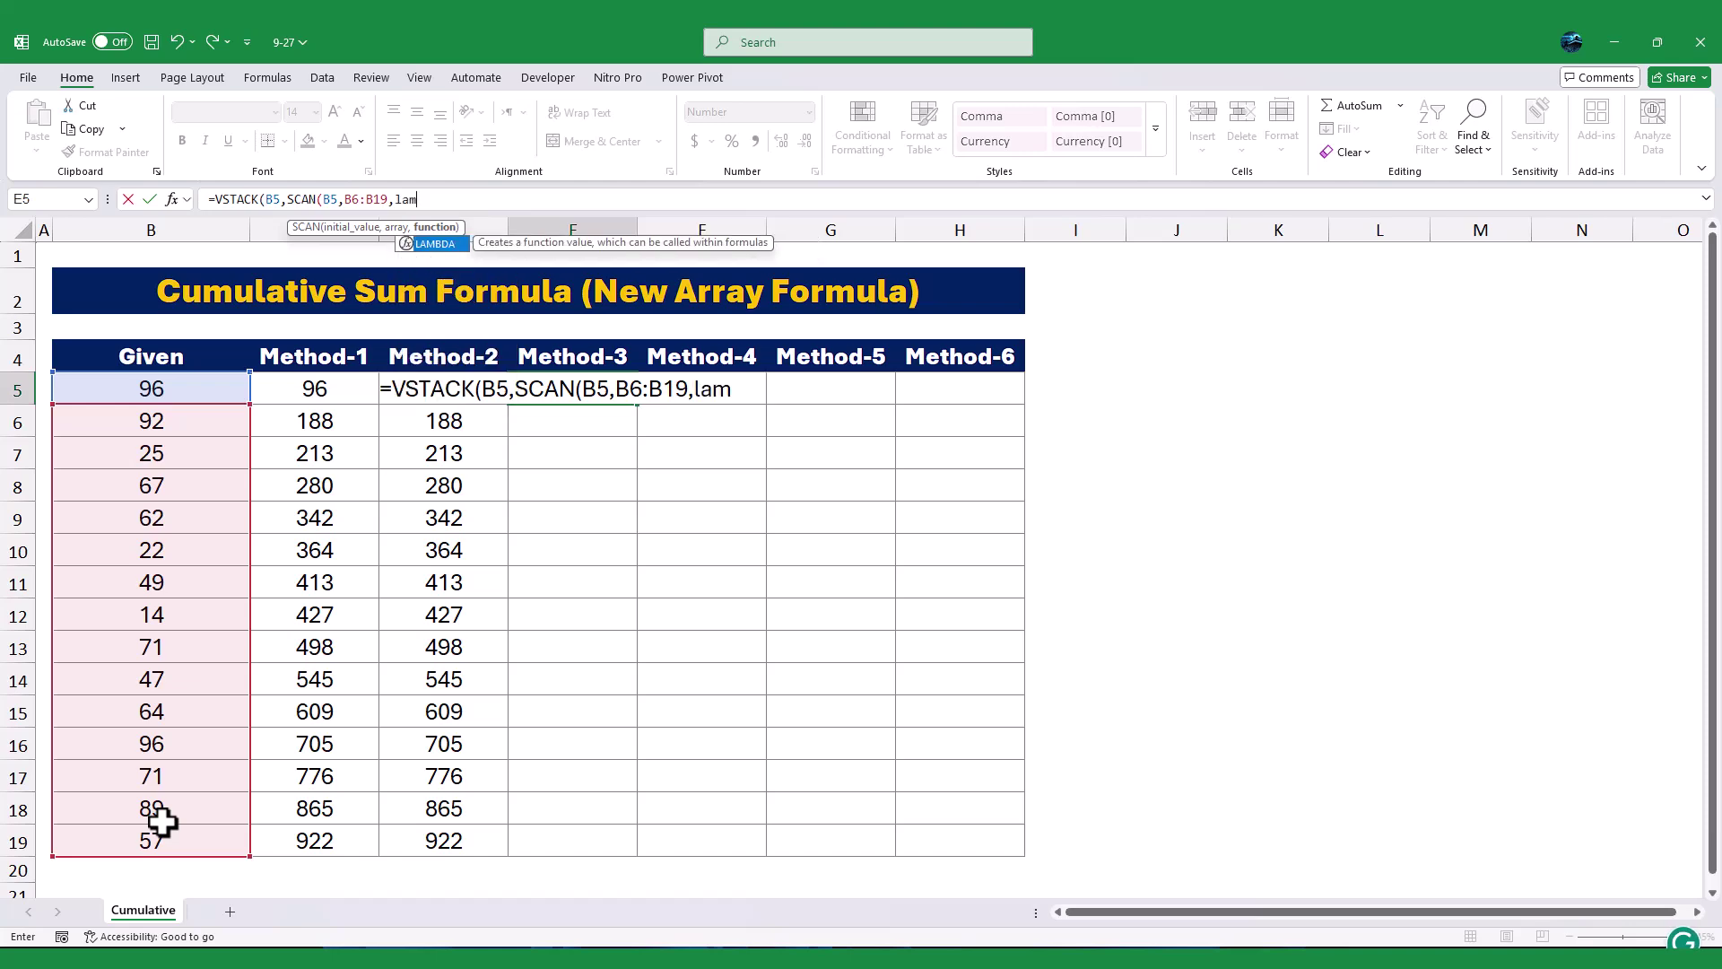
key(Tab)
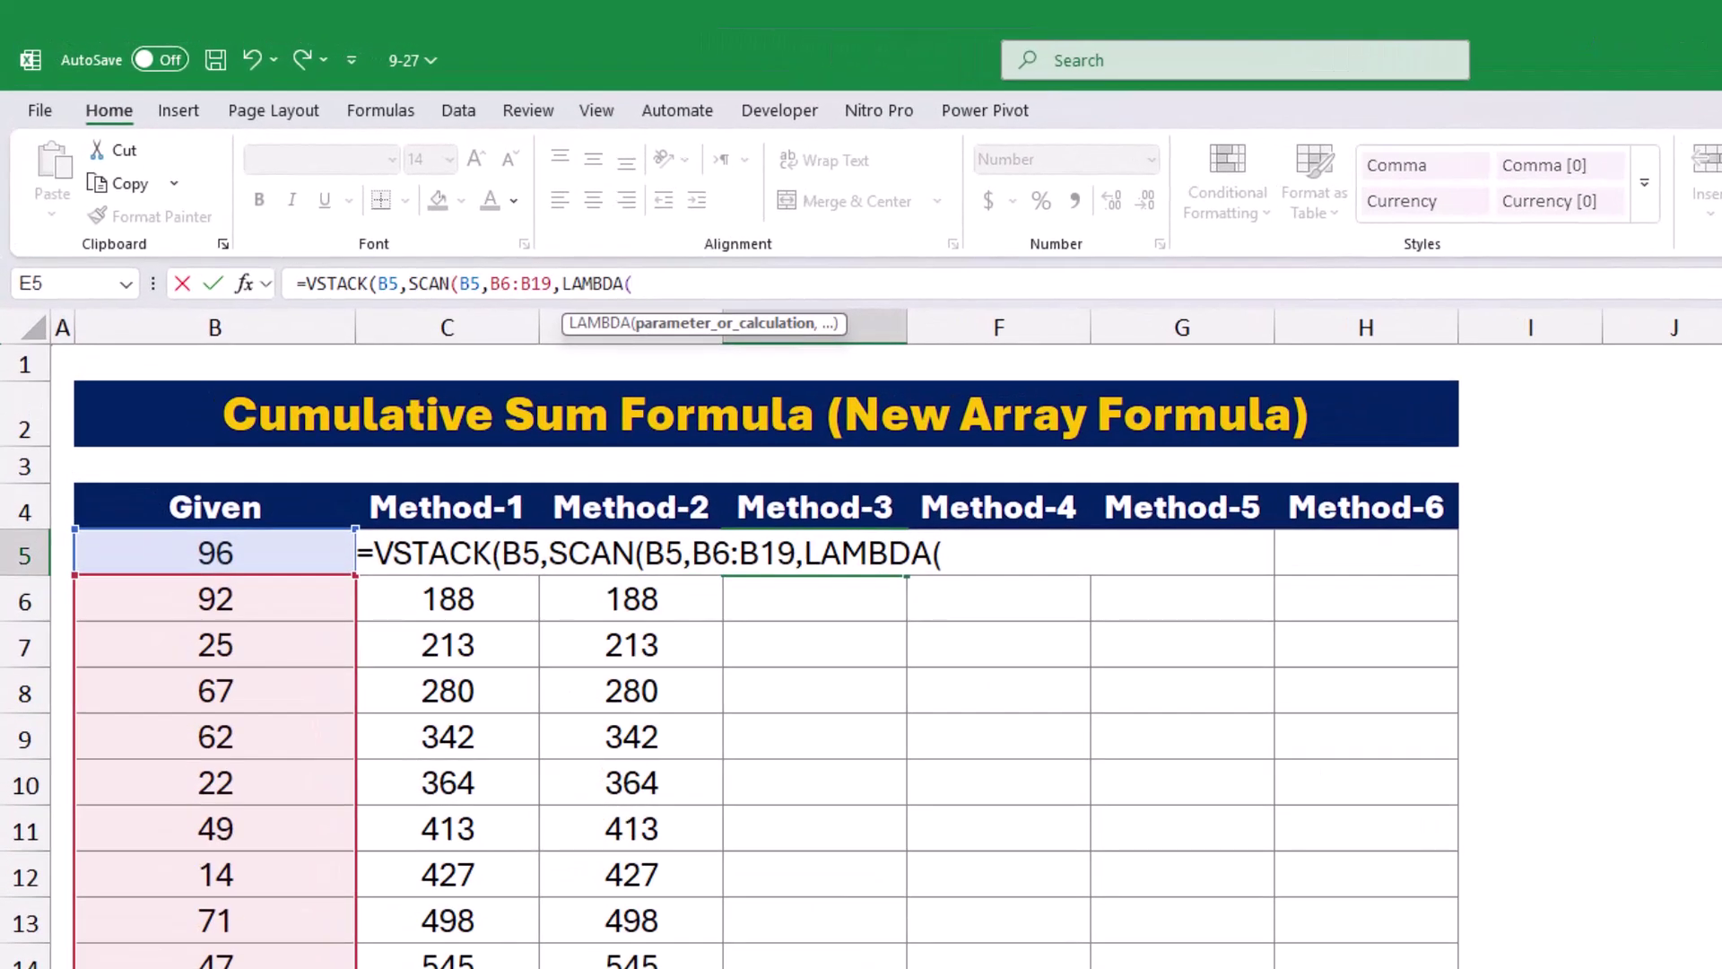
text(x,y,x)
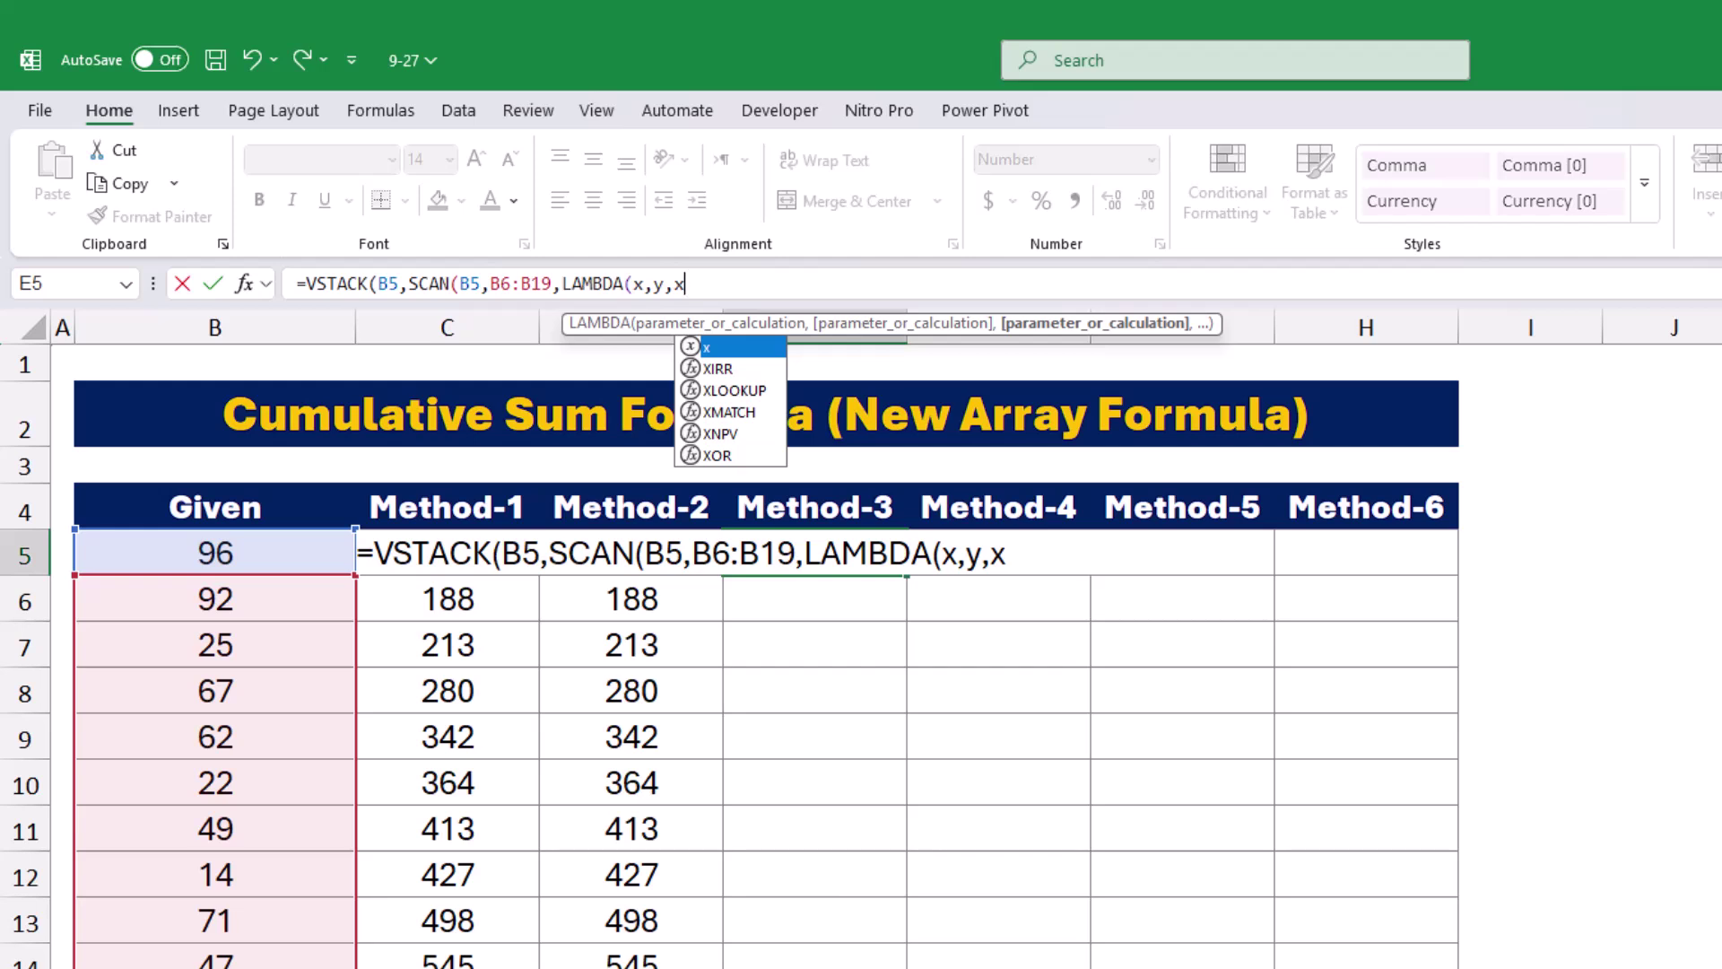
text(+y)
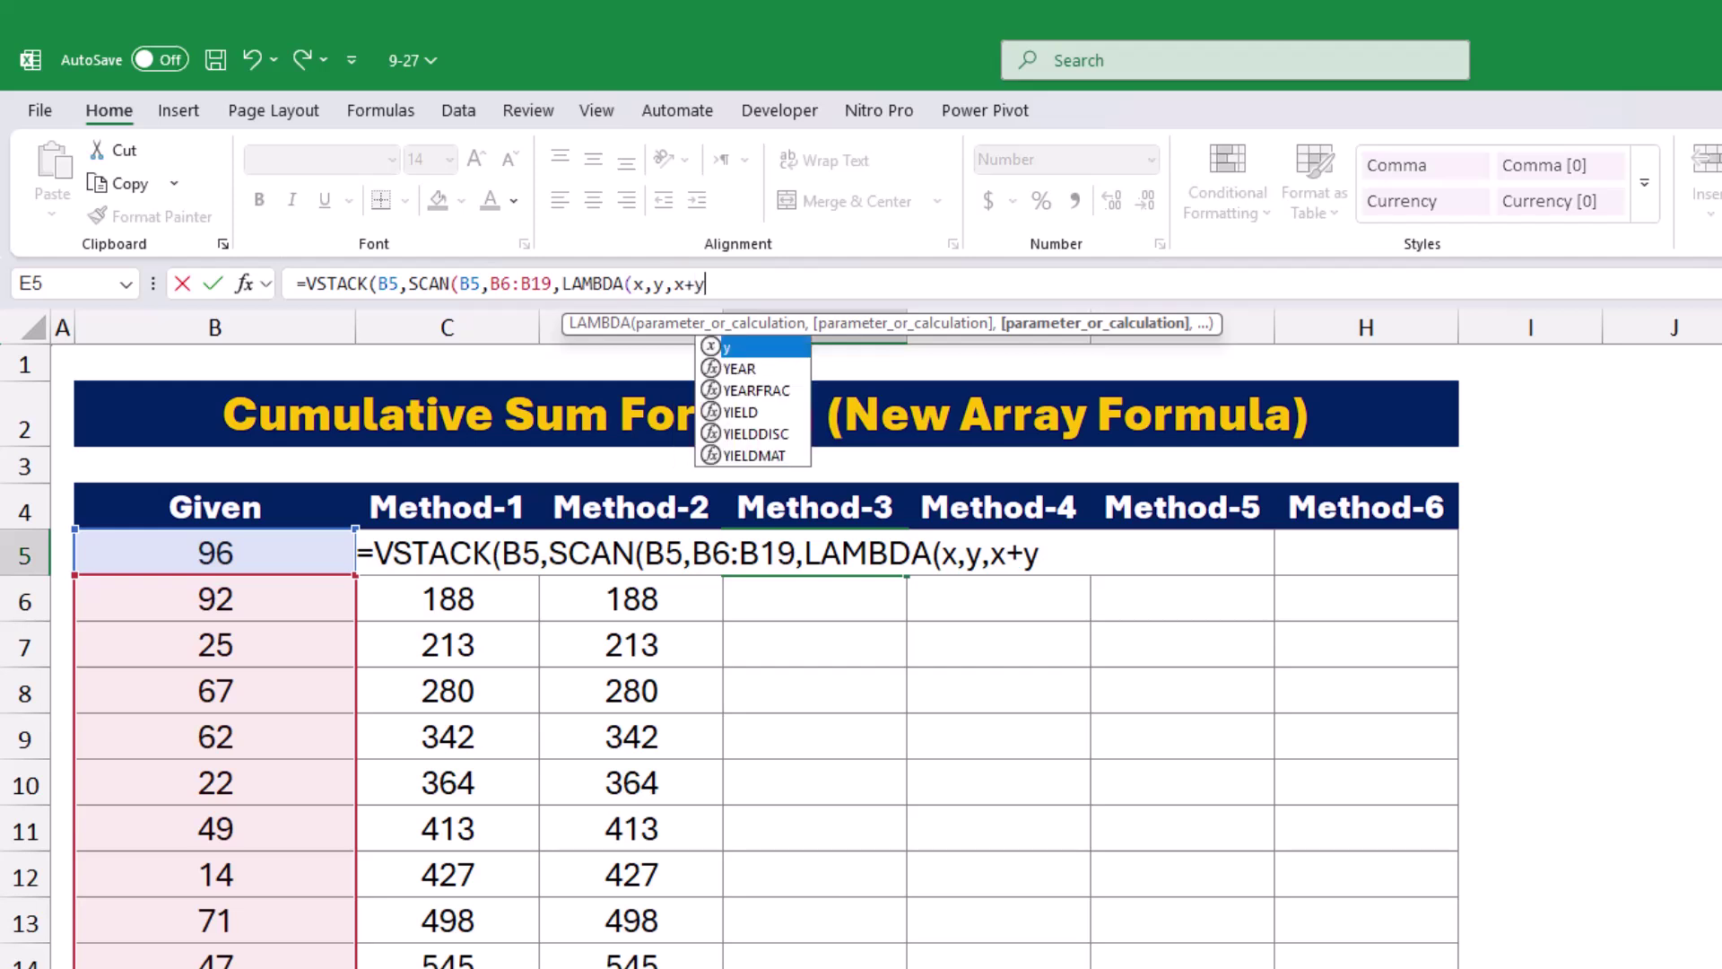
text())
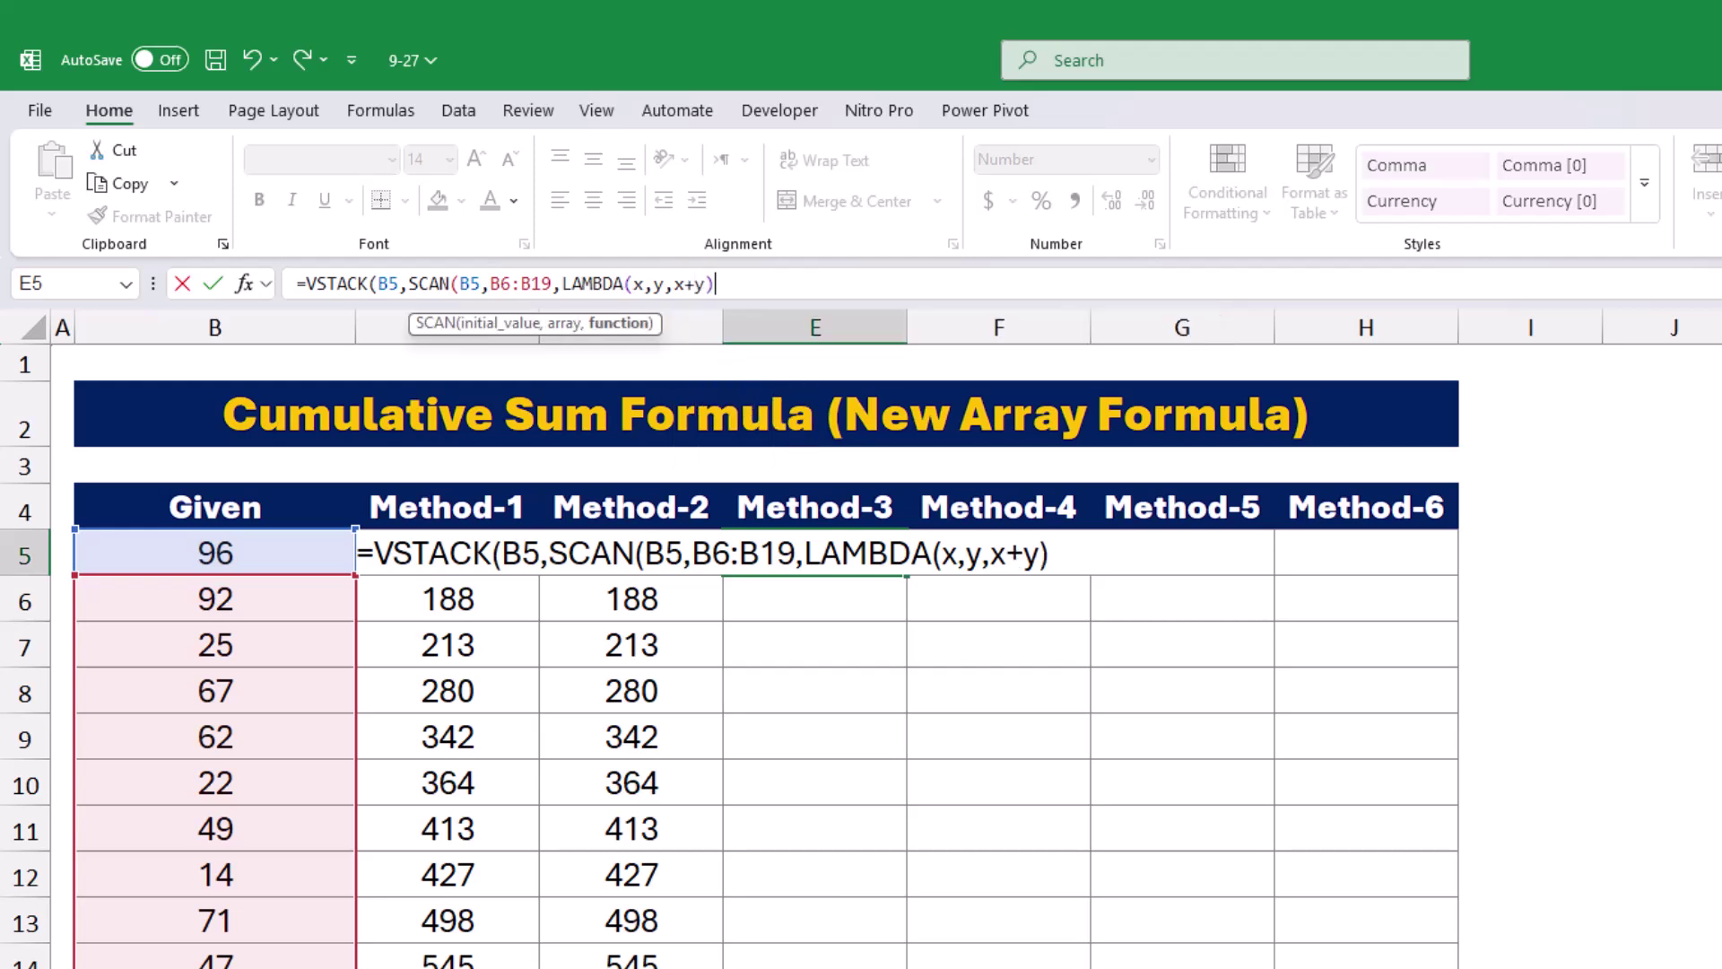
text()))
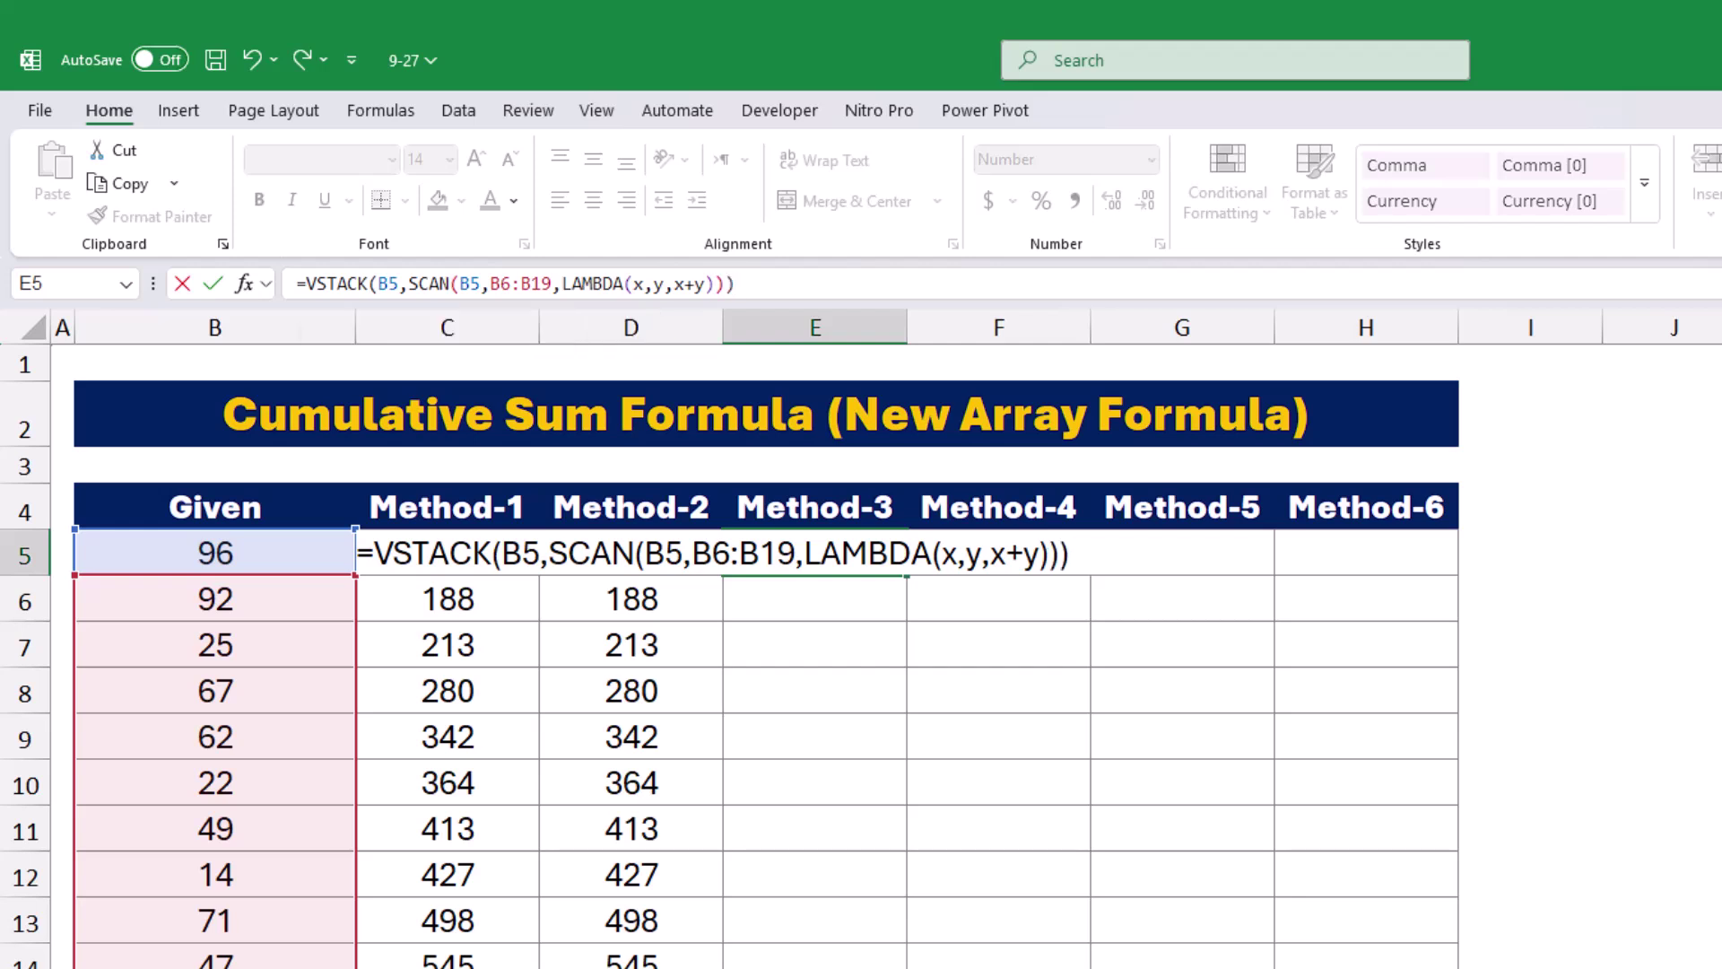
key(Return)
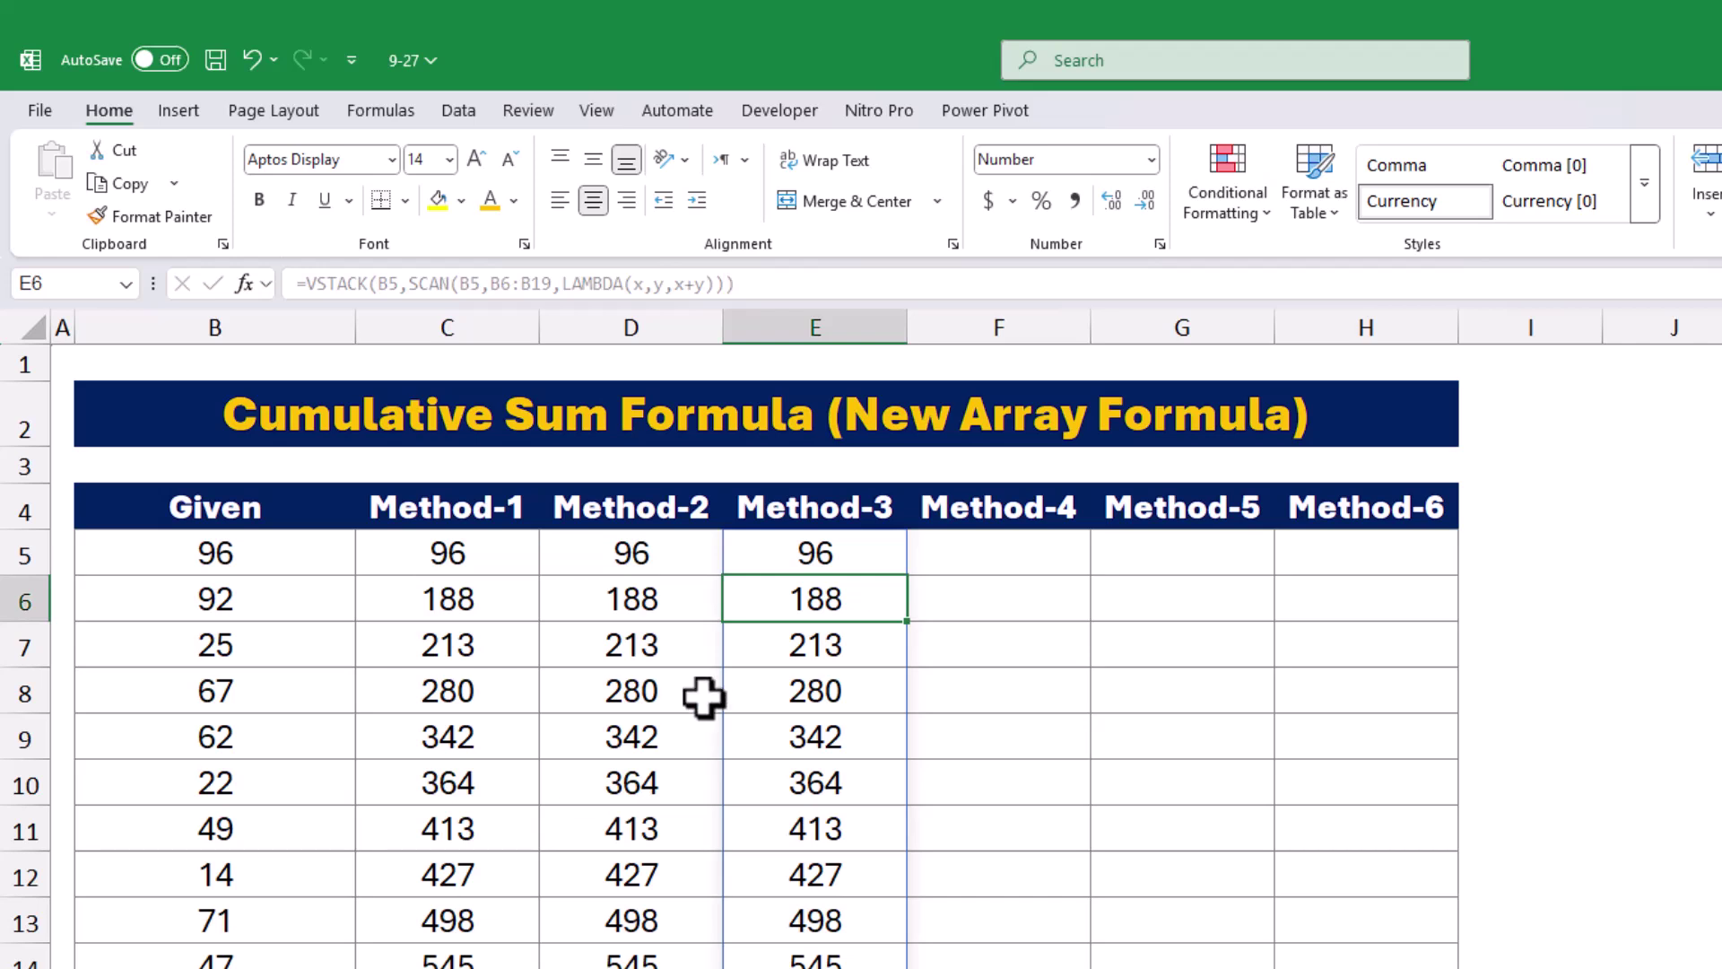
Inspect the first and second array arguments of the VSTACK formula in E5
click(799, 555)
click(349, 285)
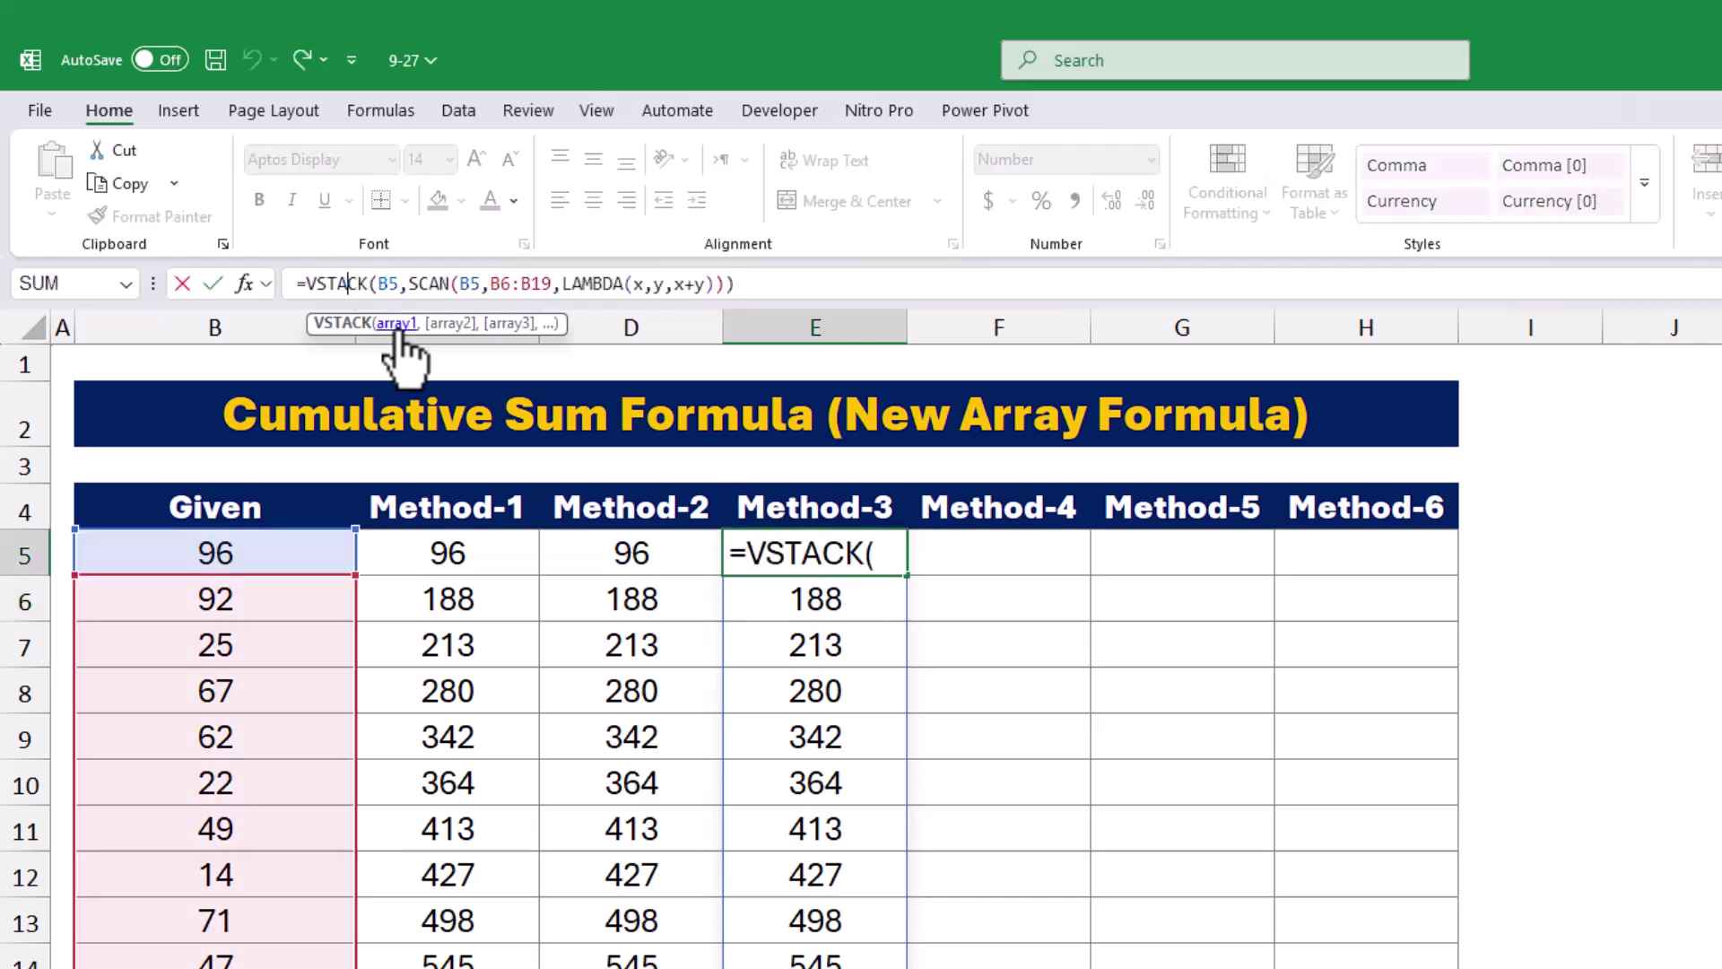
click(396, 323)
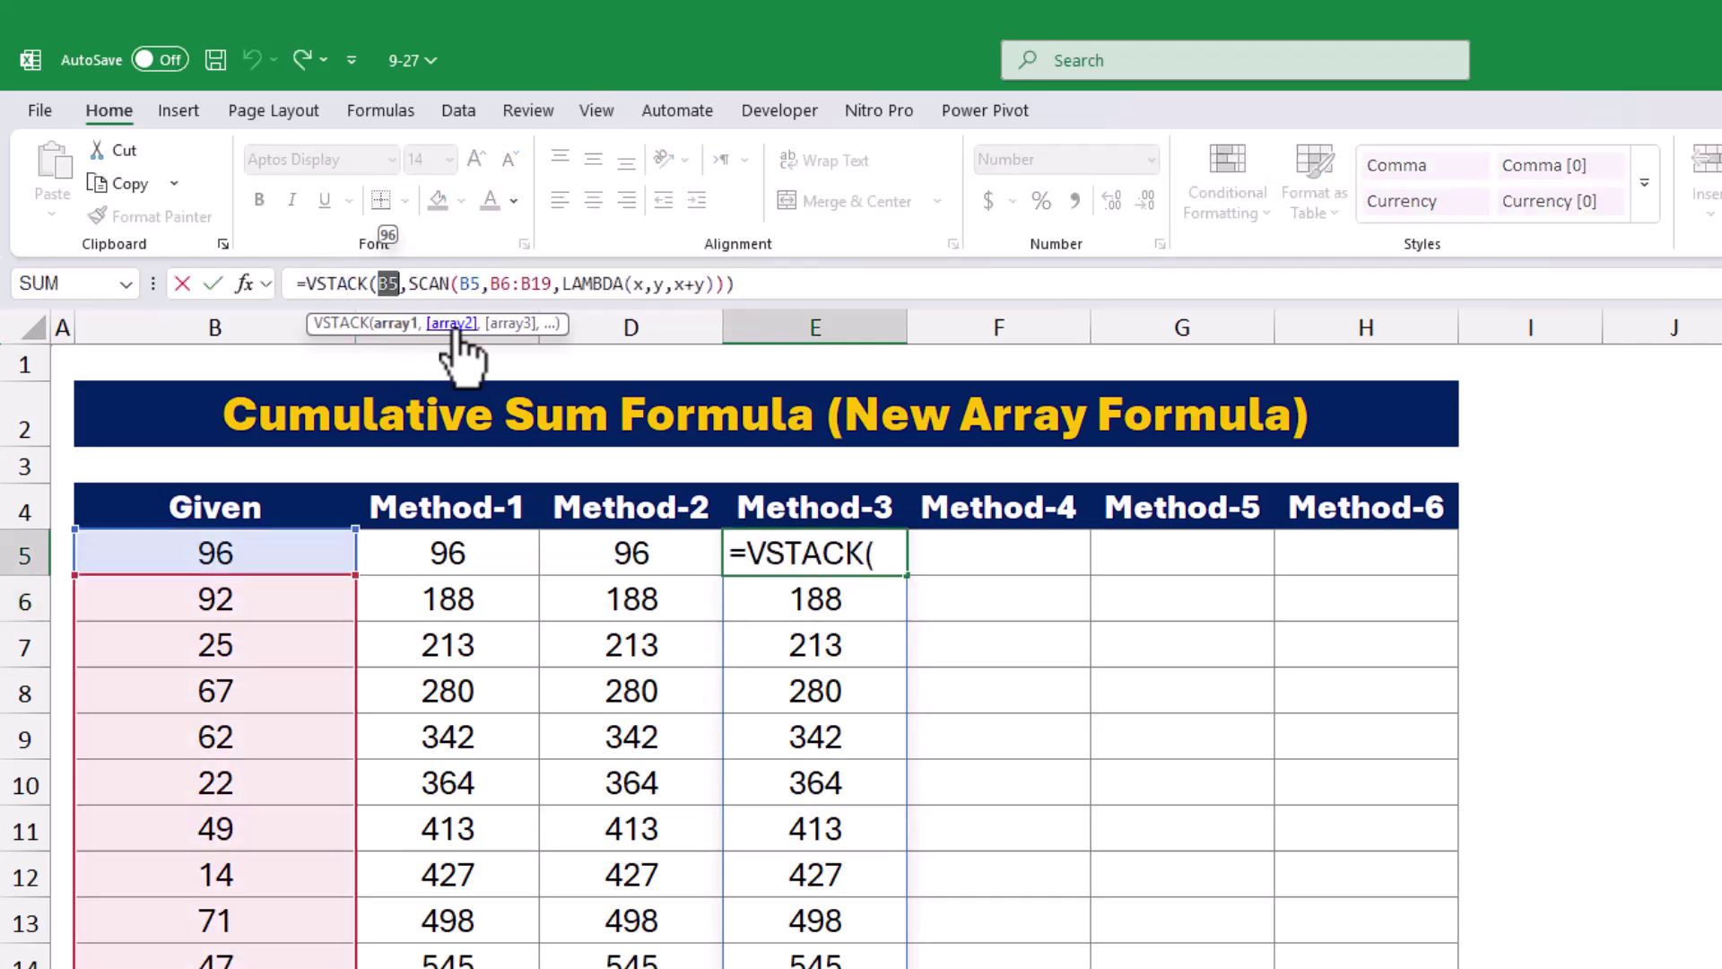
click(452, 323)
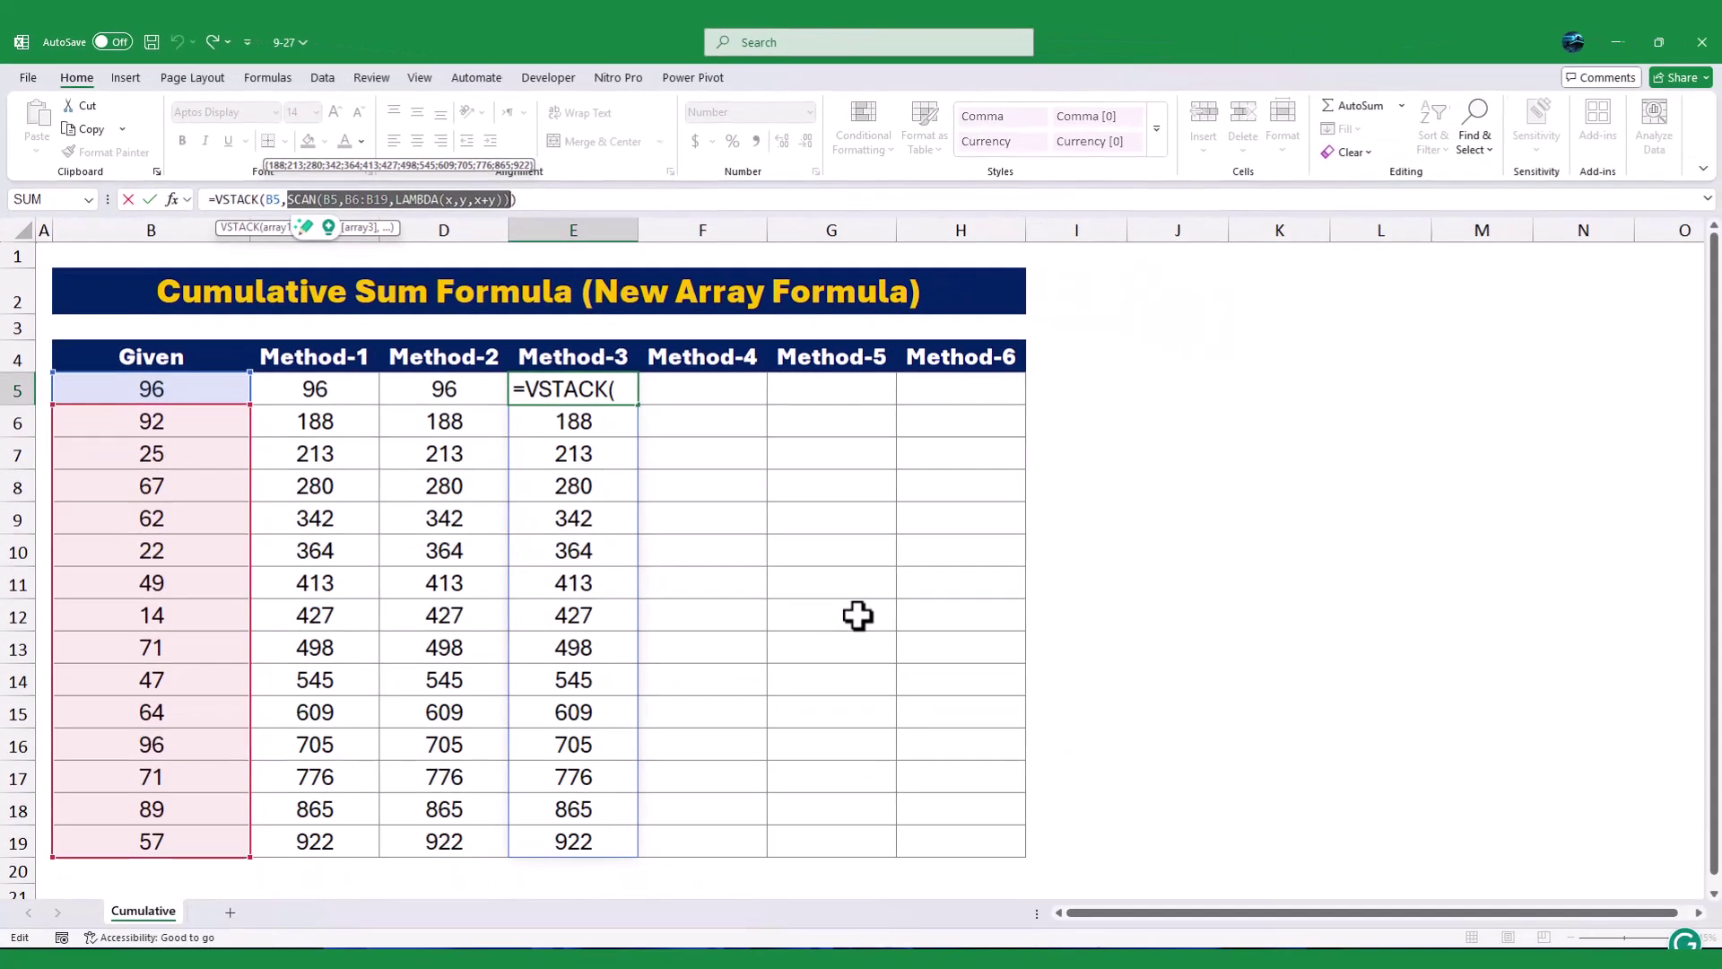
key(Return)
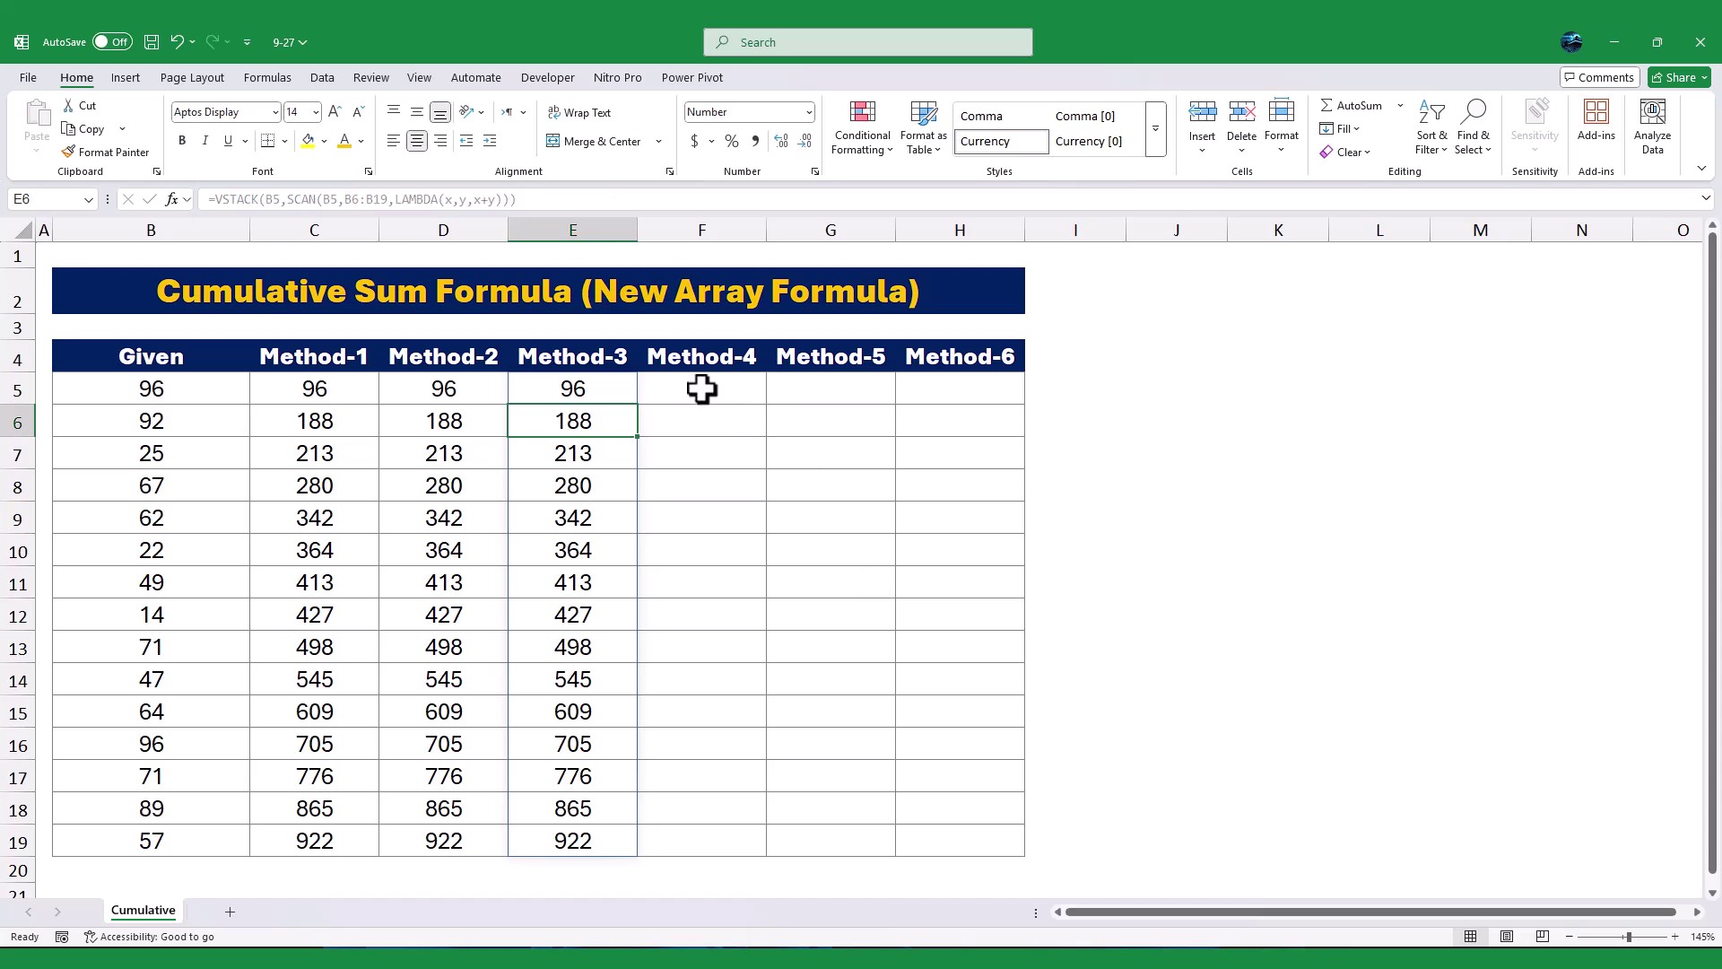
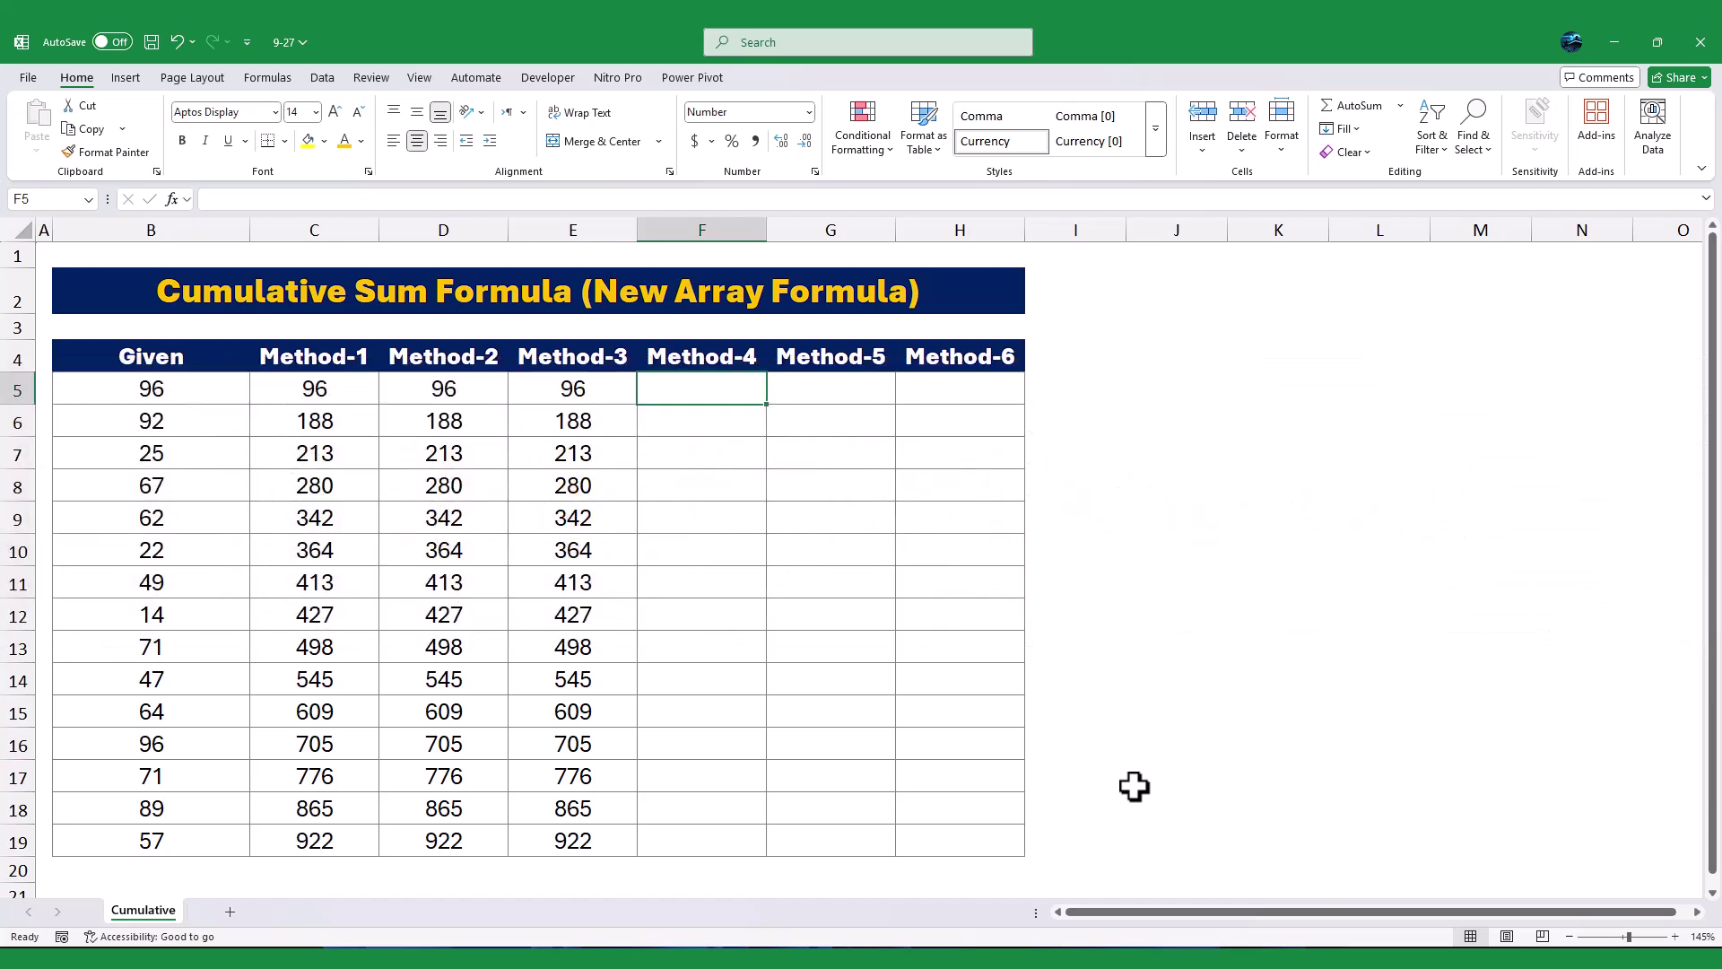
text(let)
key(BackSpace)
key(BackSpace)
key(BackSpace)
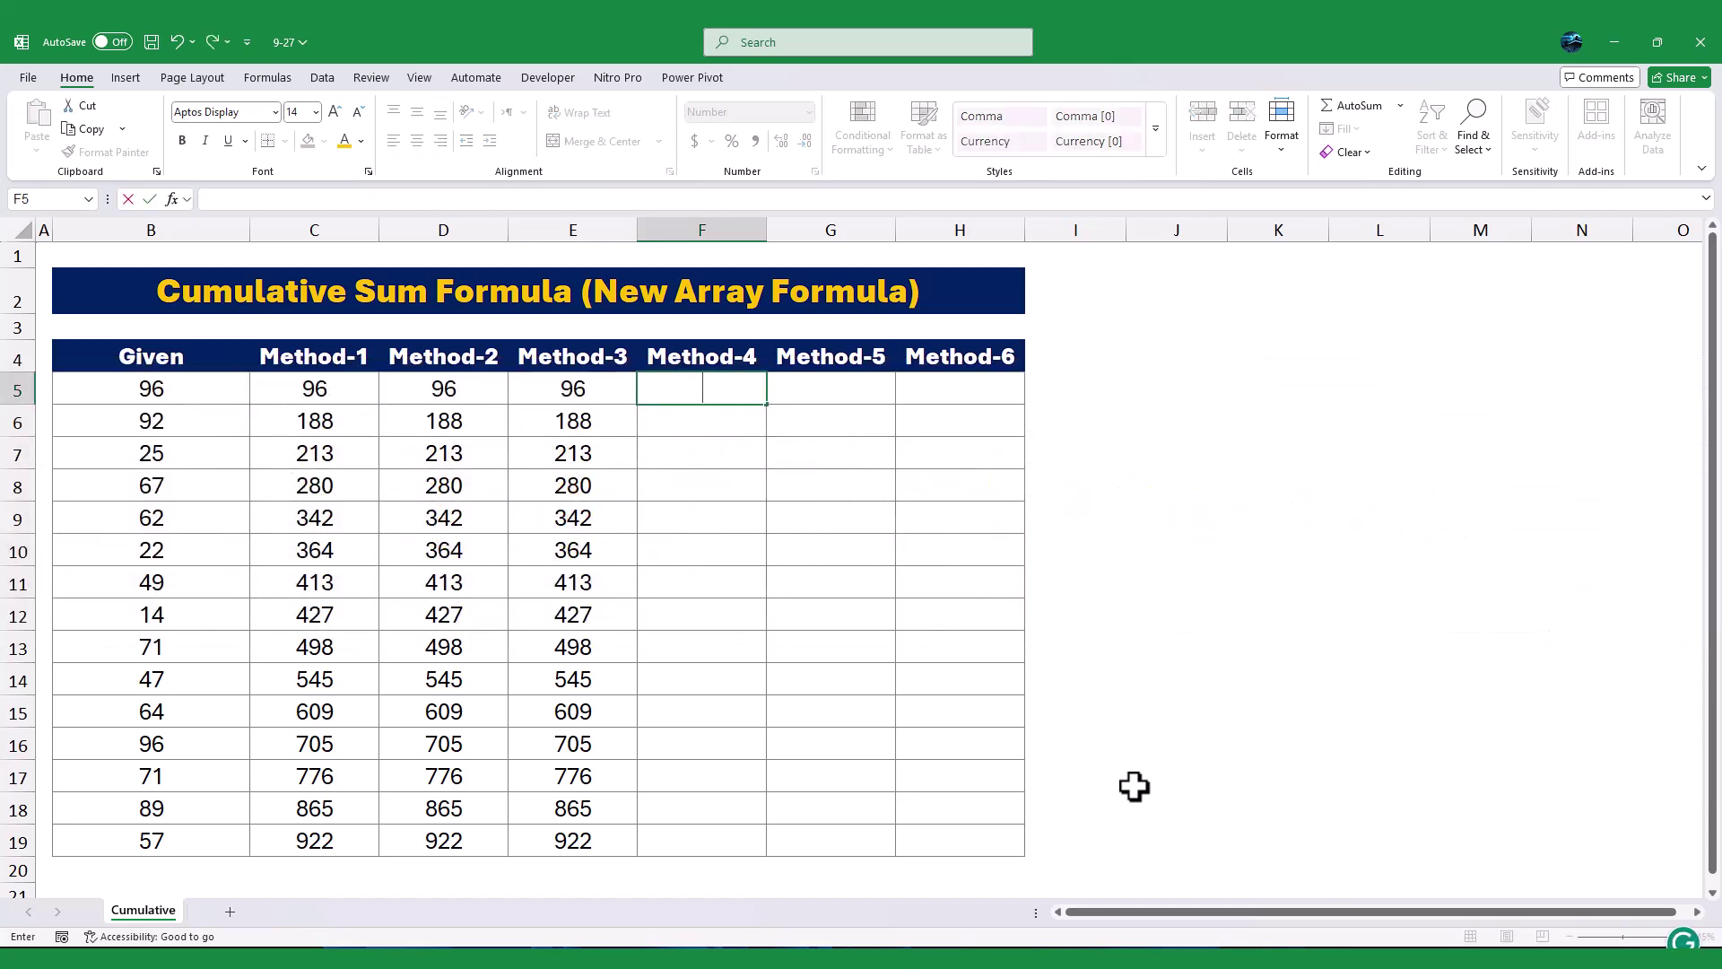
key(Escape)
Begin a LET formula in F5 under Method-4 that assigns the range B5:B19 to the name x
click(314, 200)
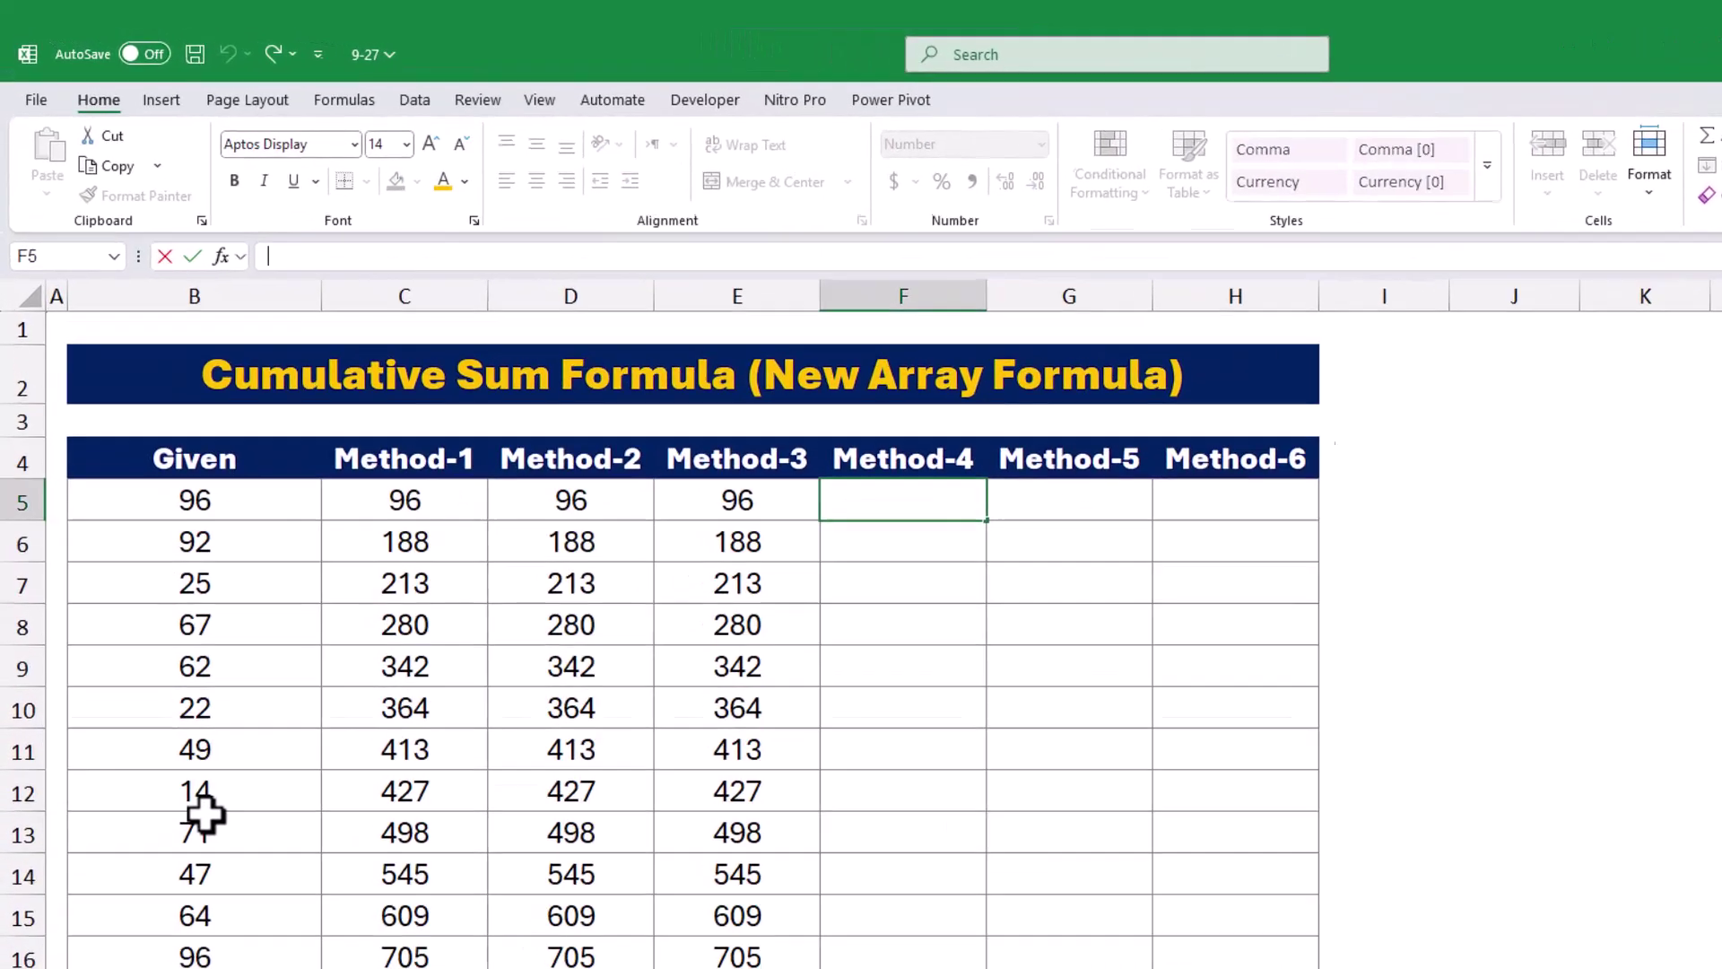
text(=let)
key(Tab)
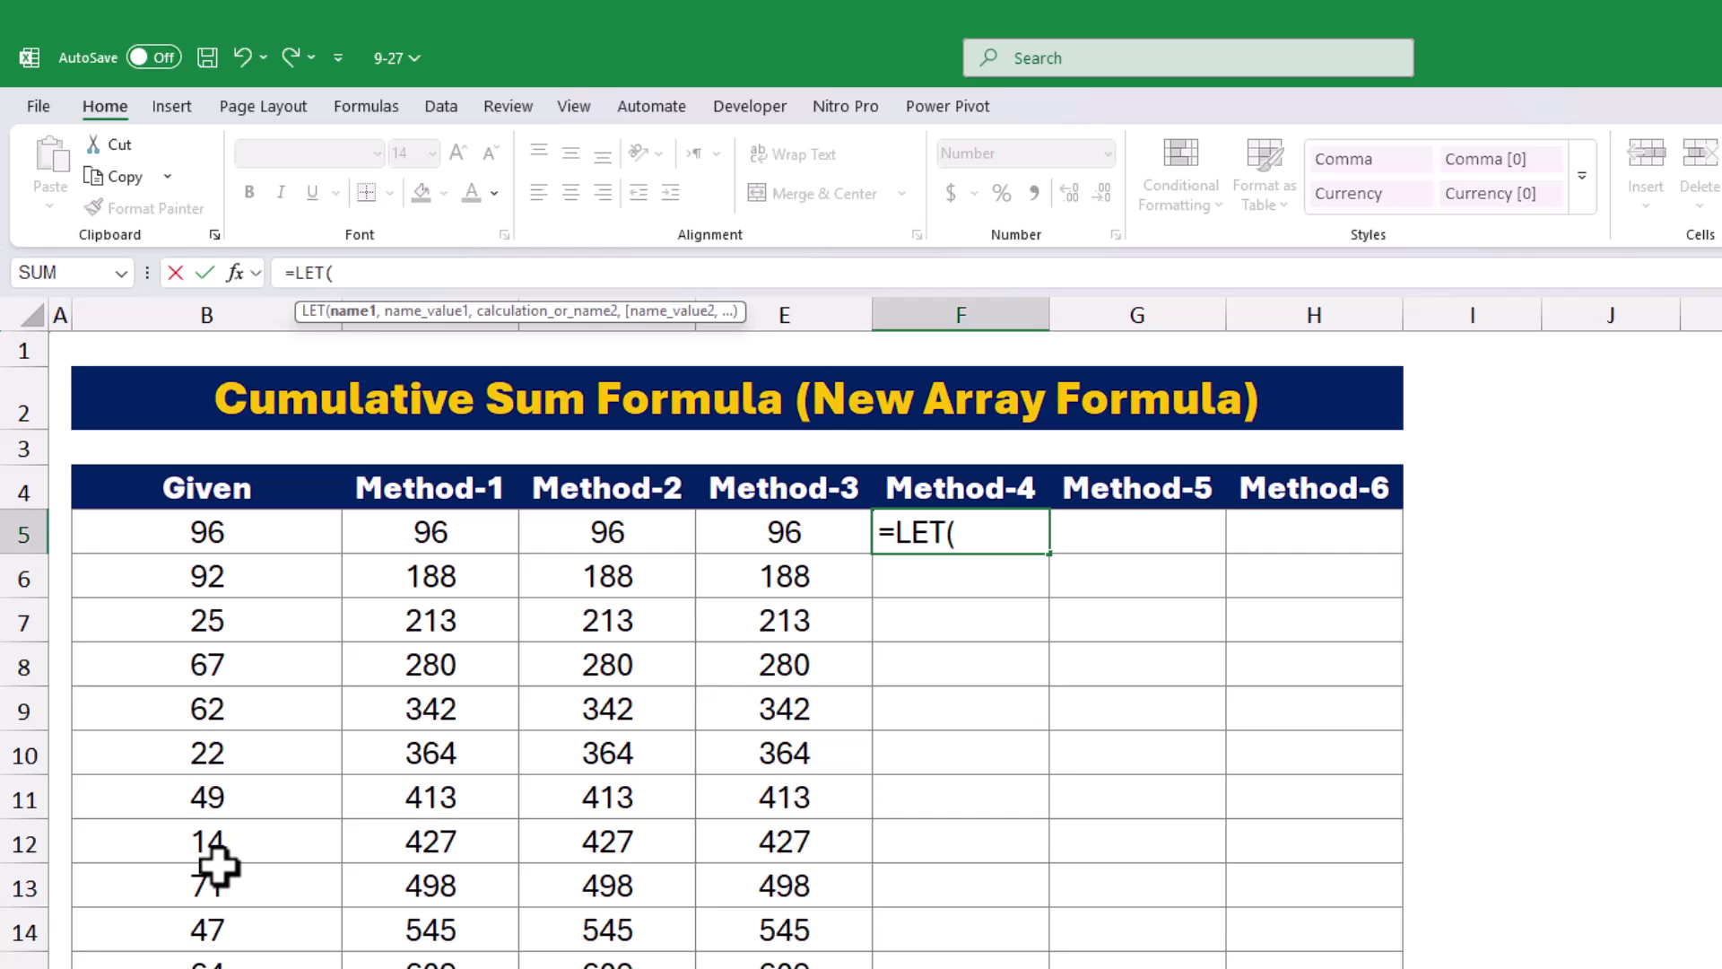
text(x,)
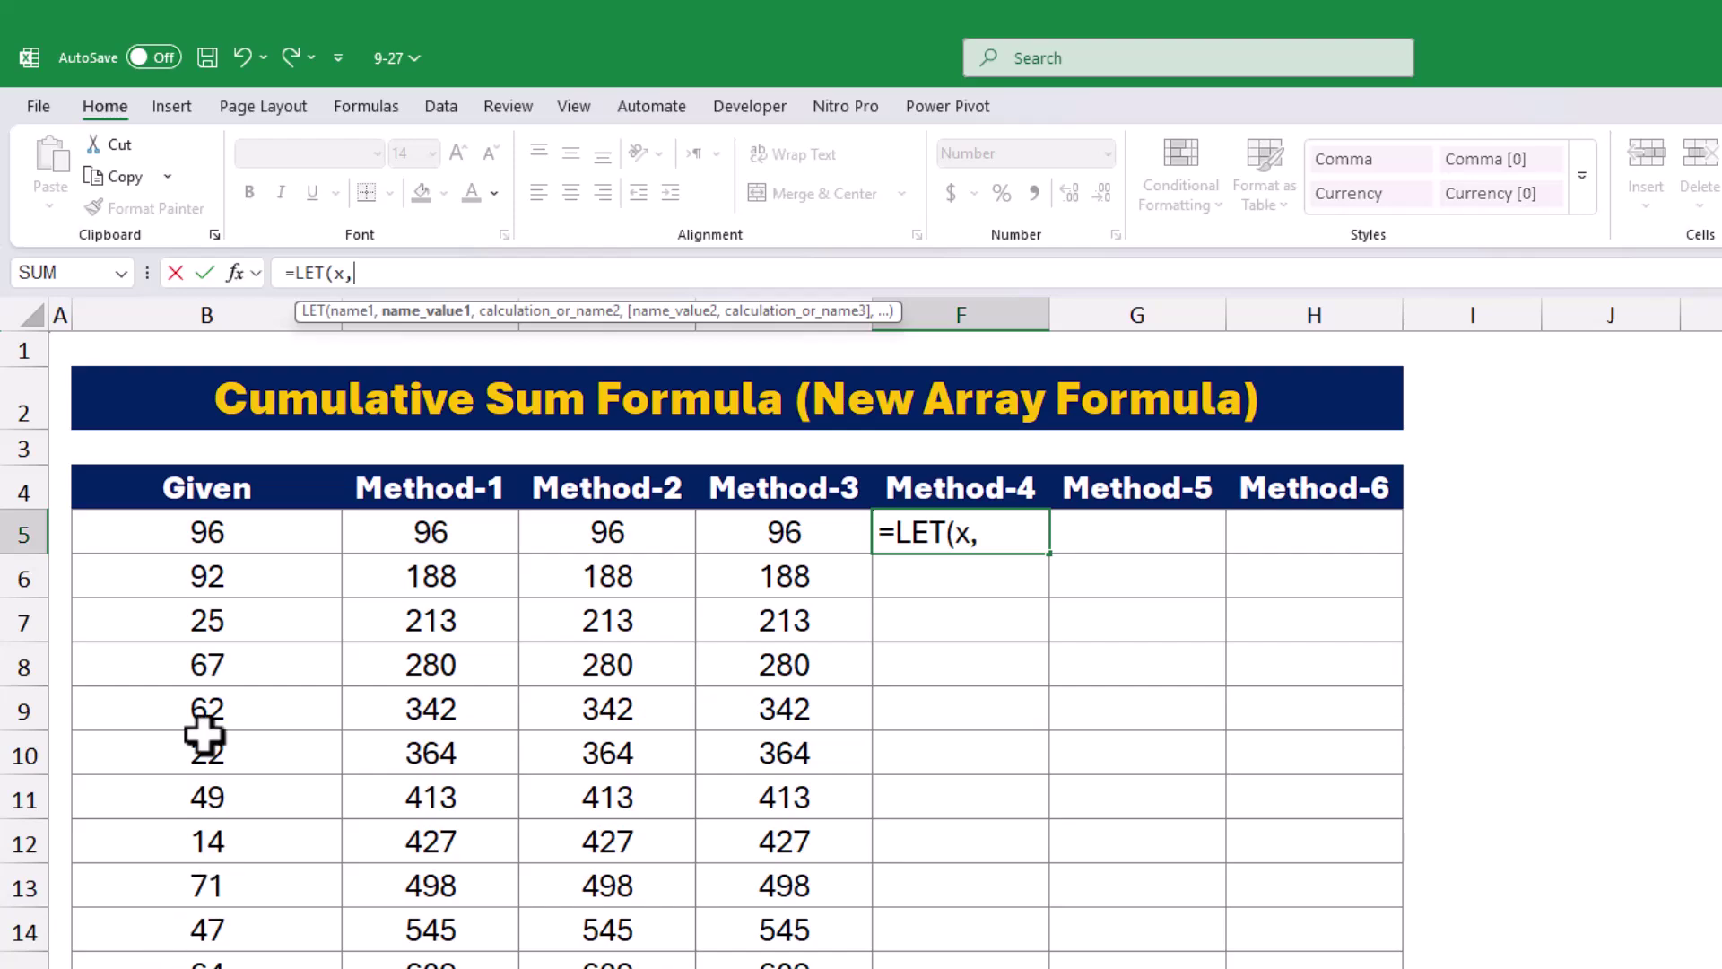
click(220, 529)
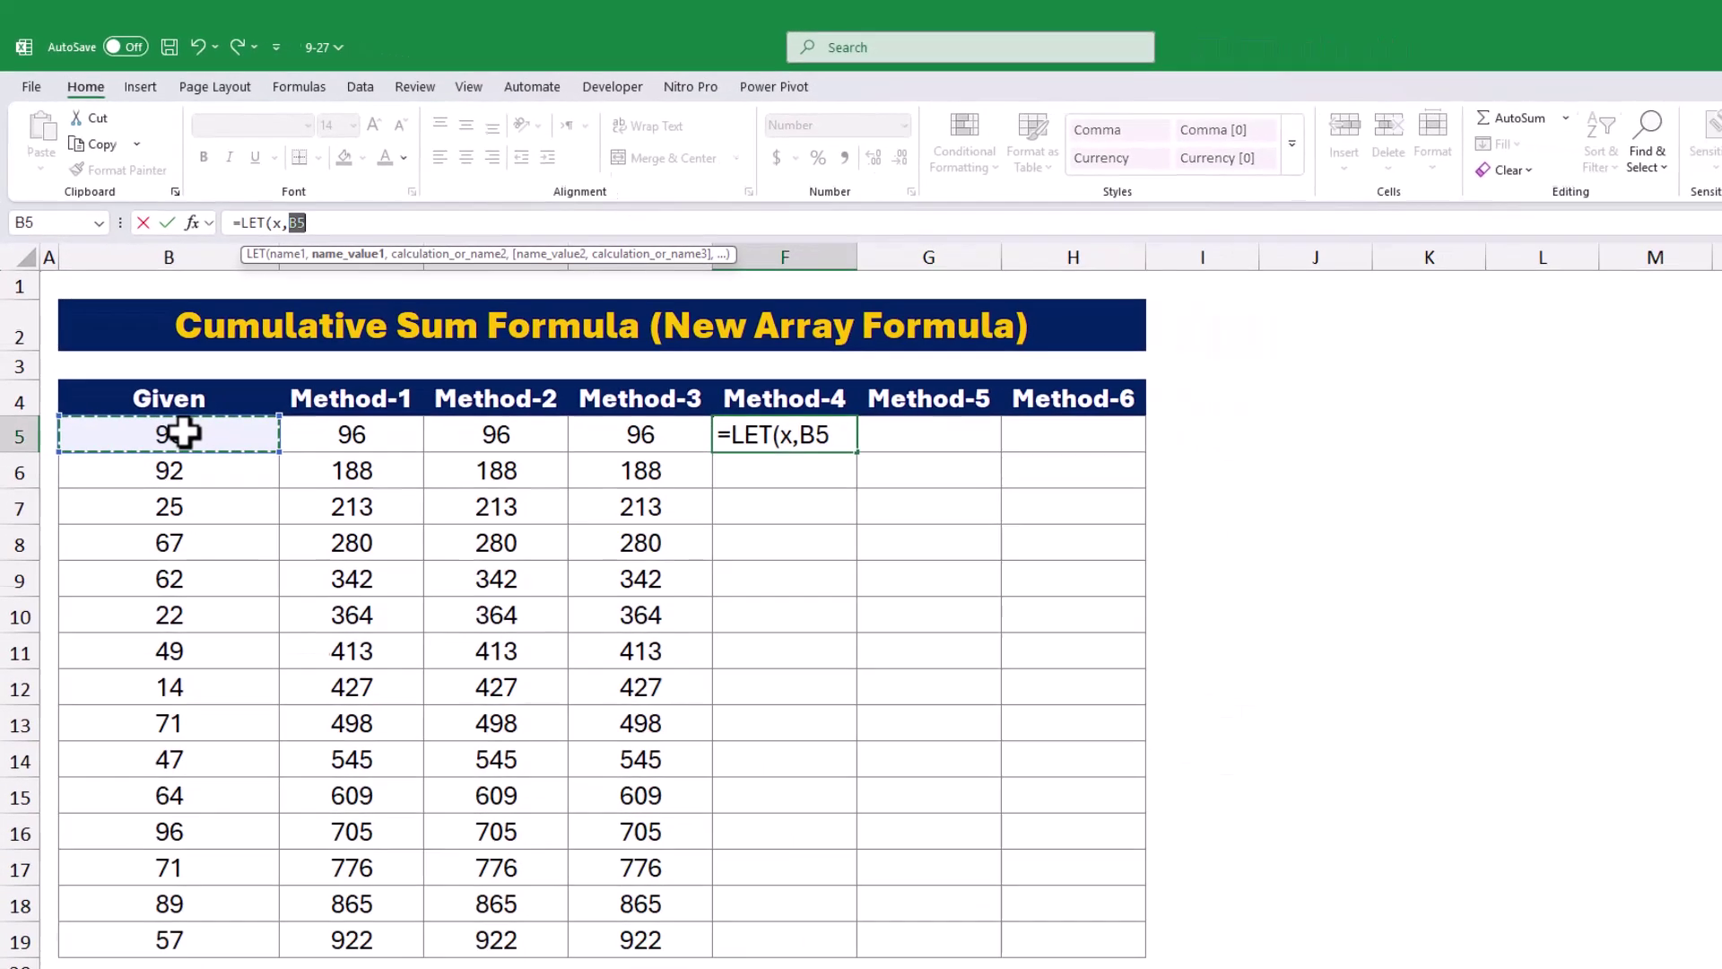
key(ctrl+shift+Down)
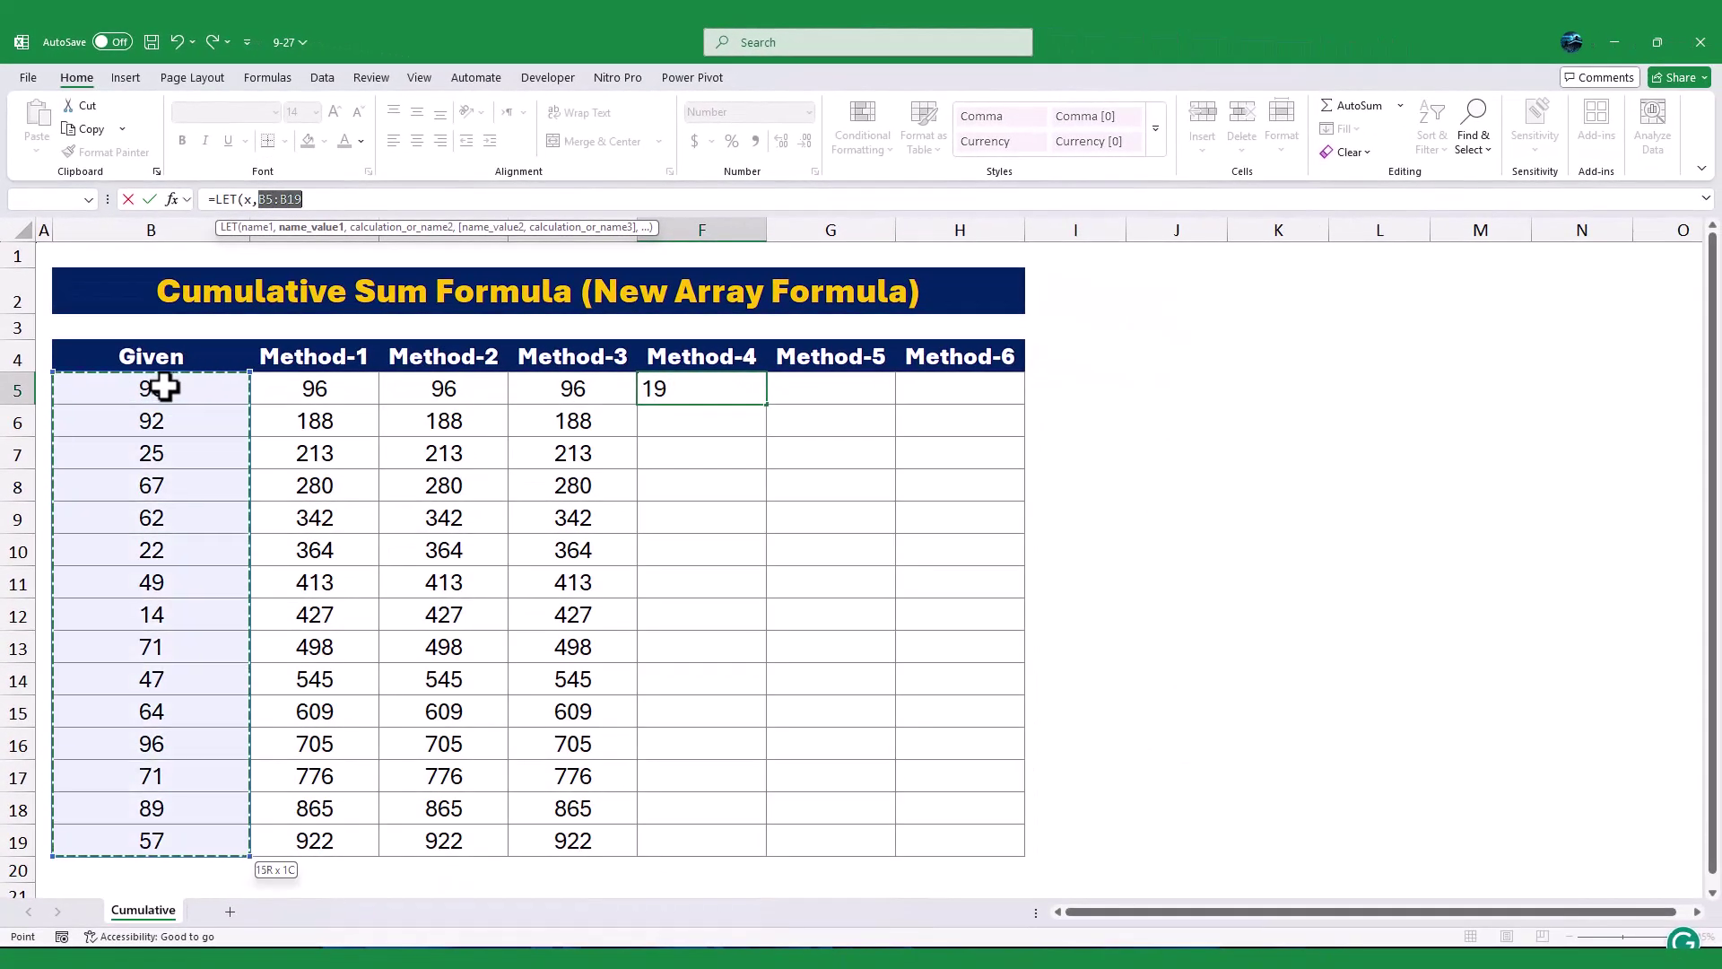
text(,)
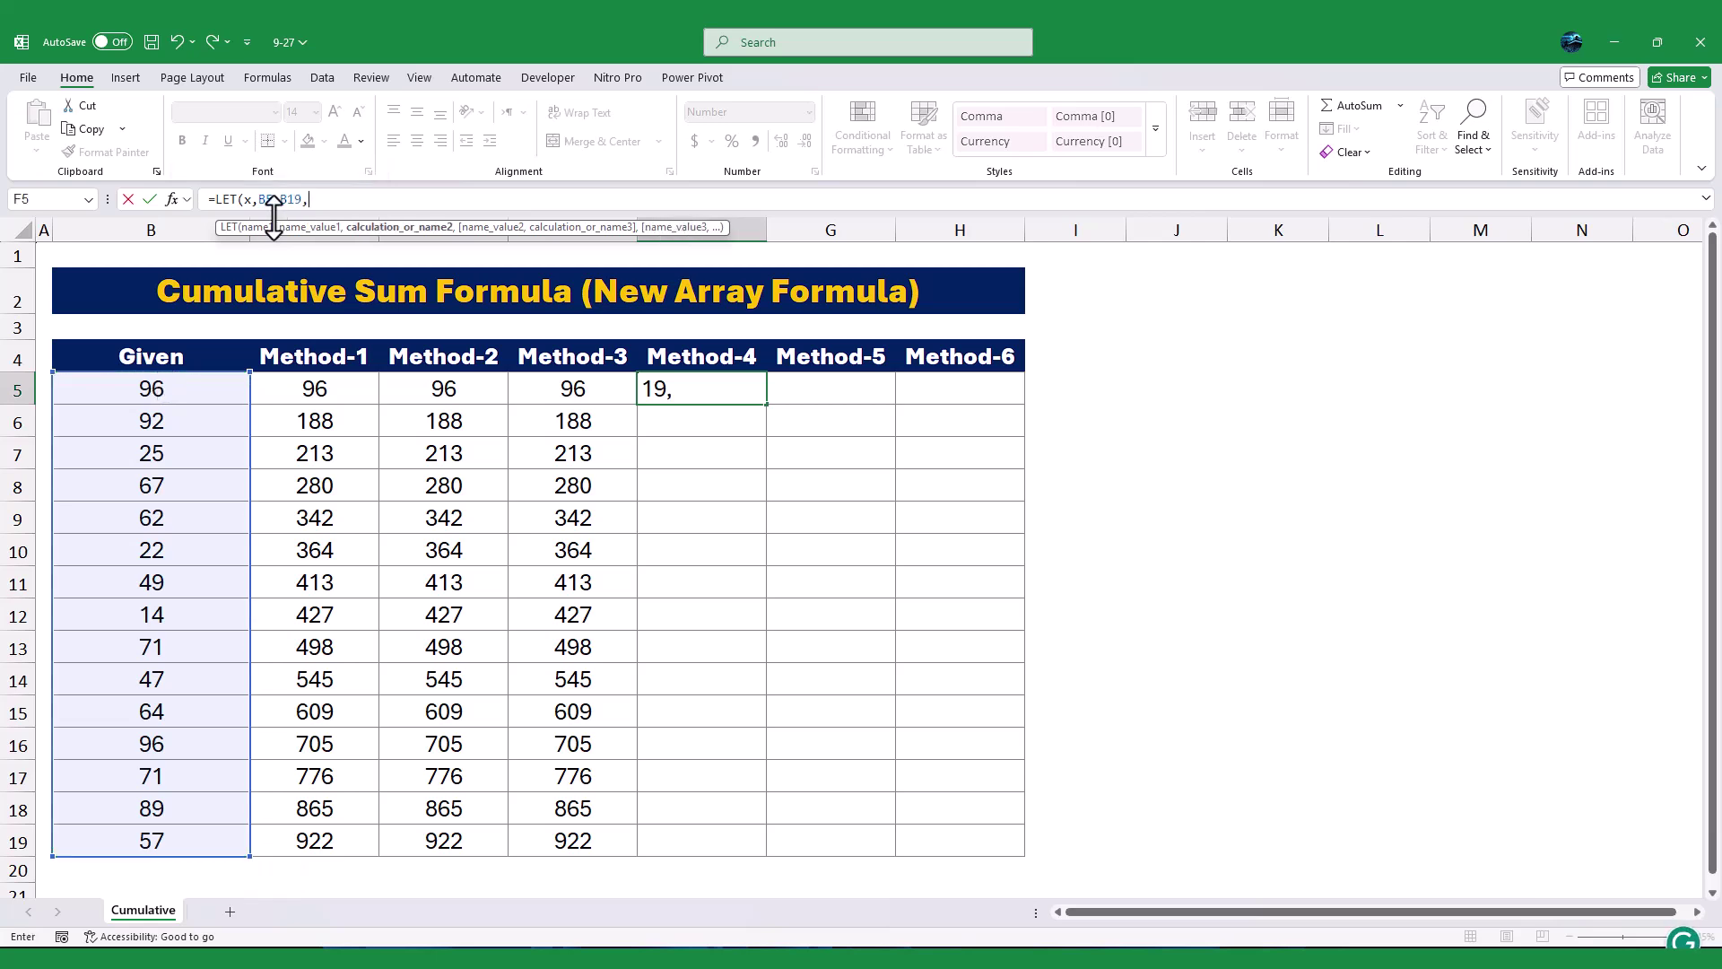
Enlarge the formula bar and, on a second line of the LET formula, define the name sum as LAMBDA(z,y,z+y
drag(275, 213, 269, 278)
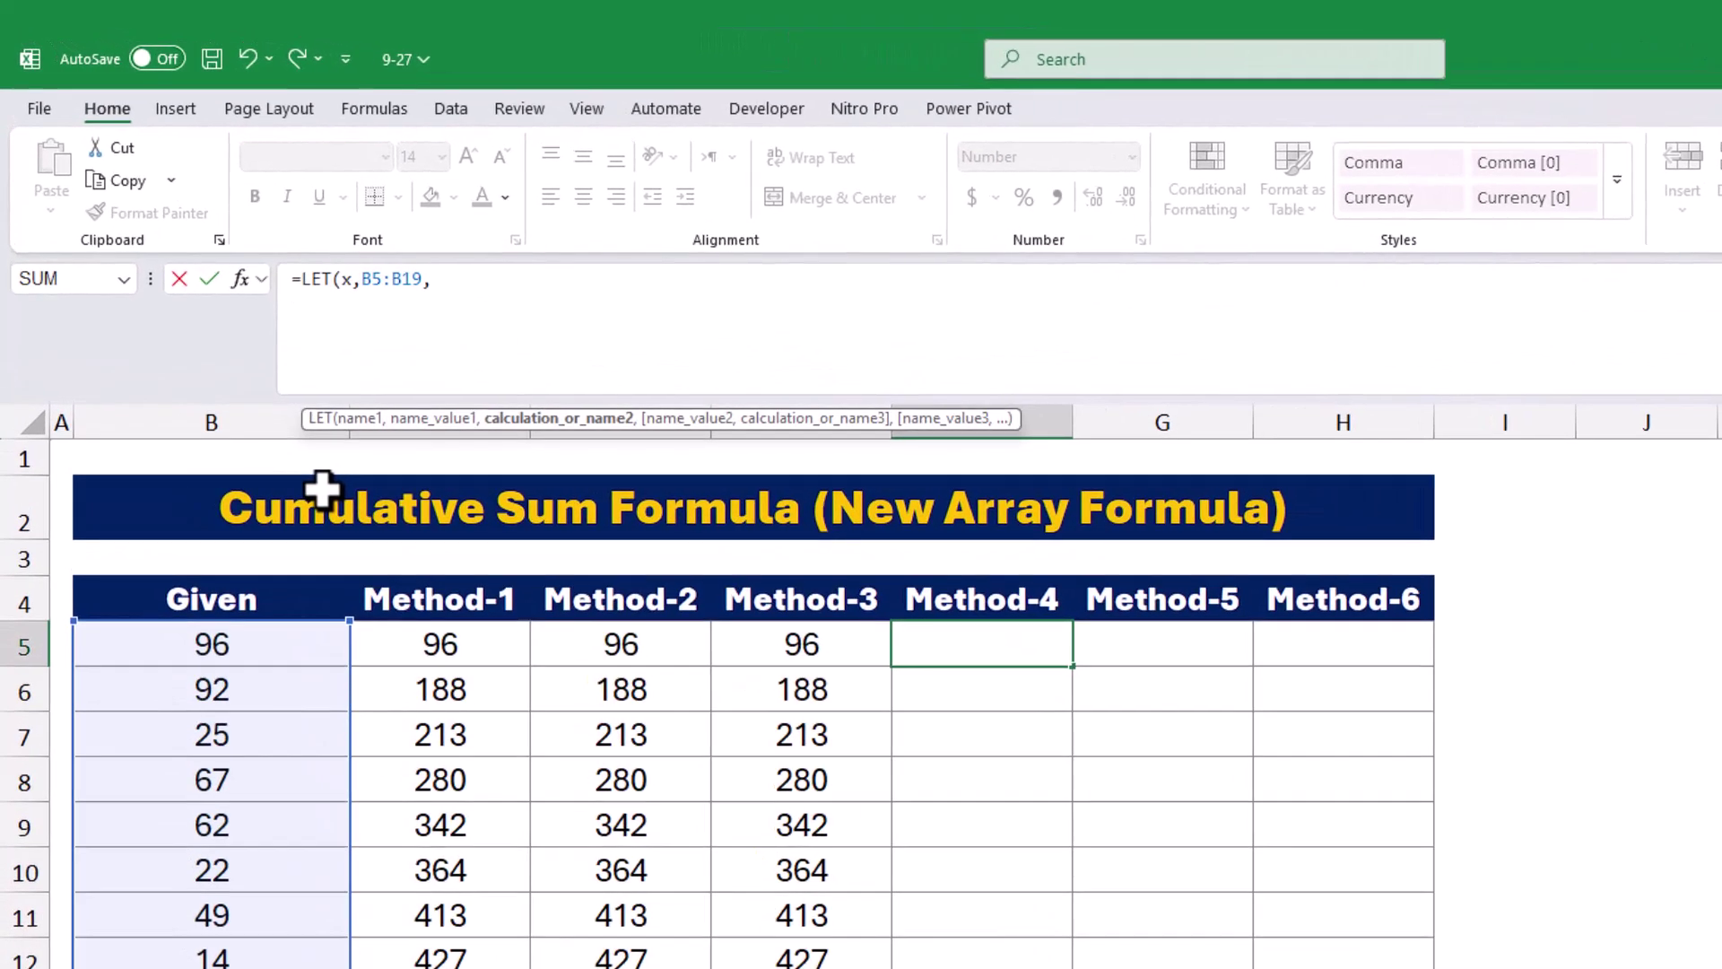
text(sum,lam)
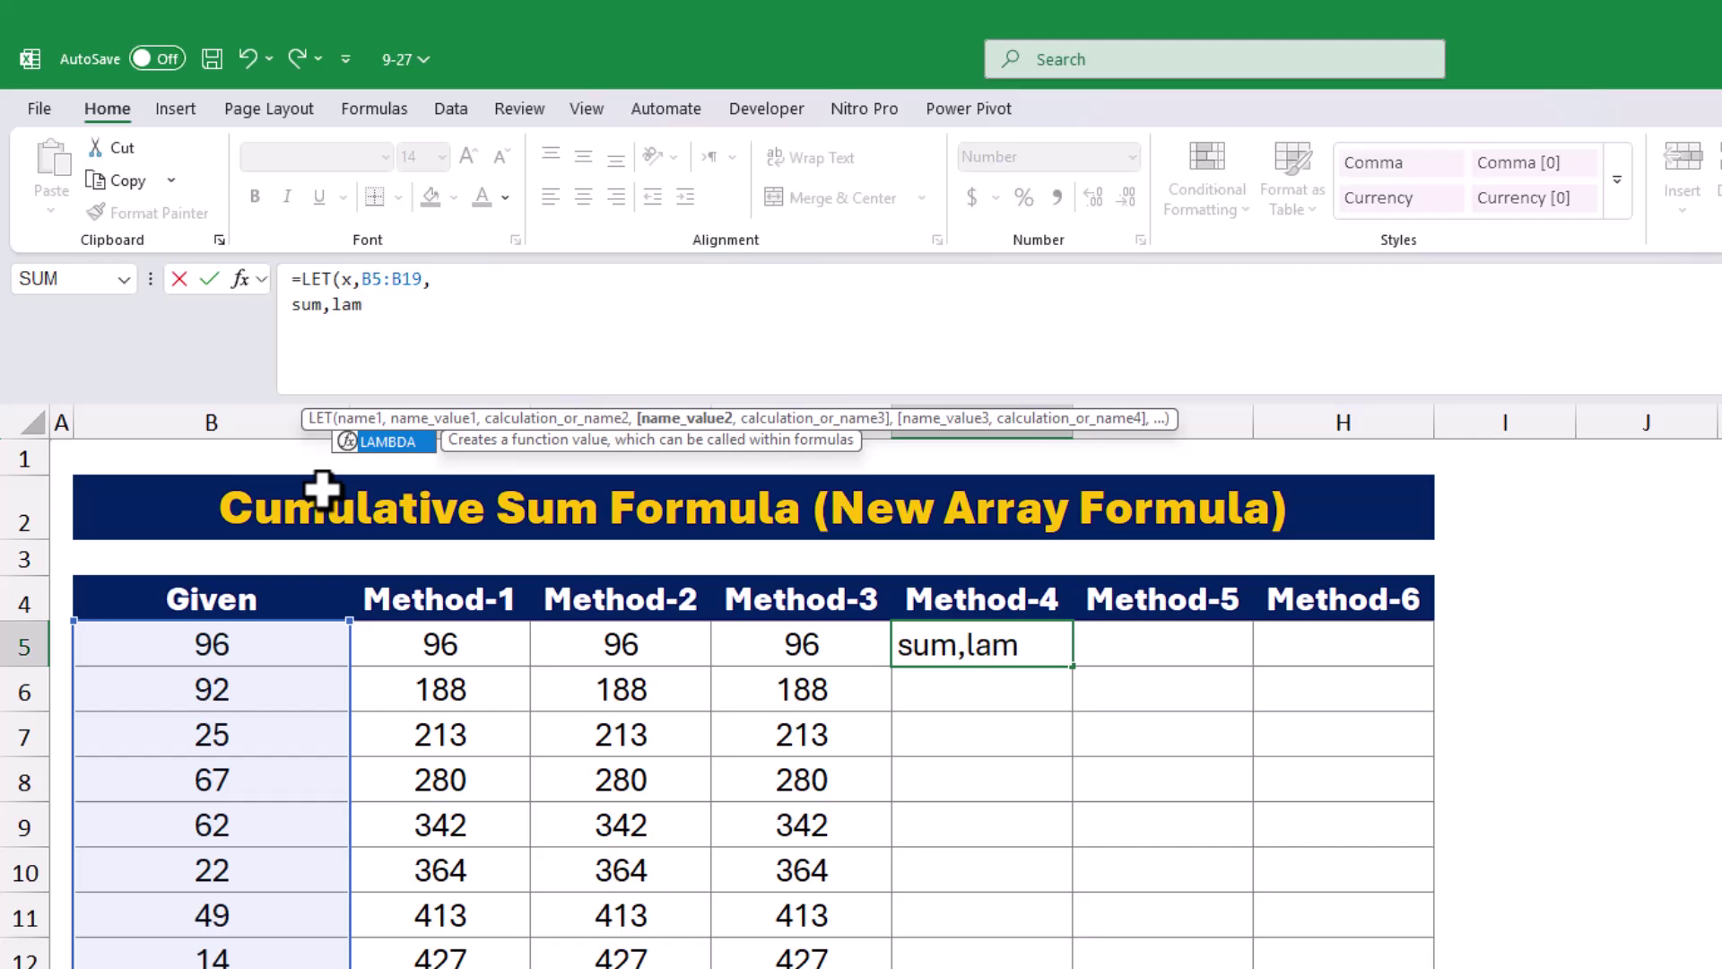
key(Tab)
text(z,)
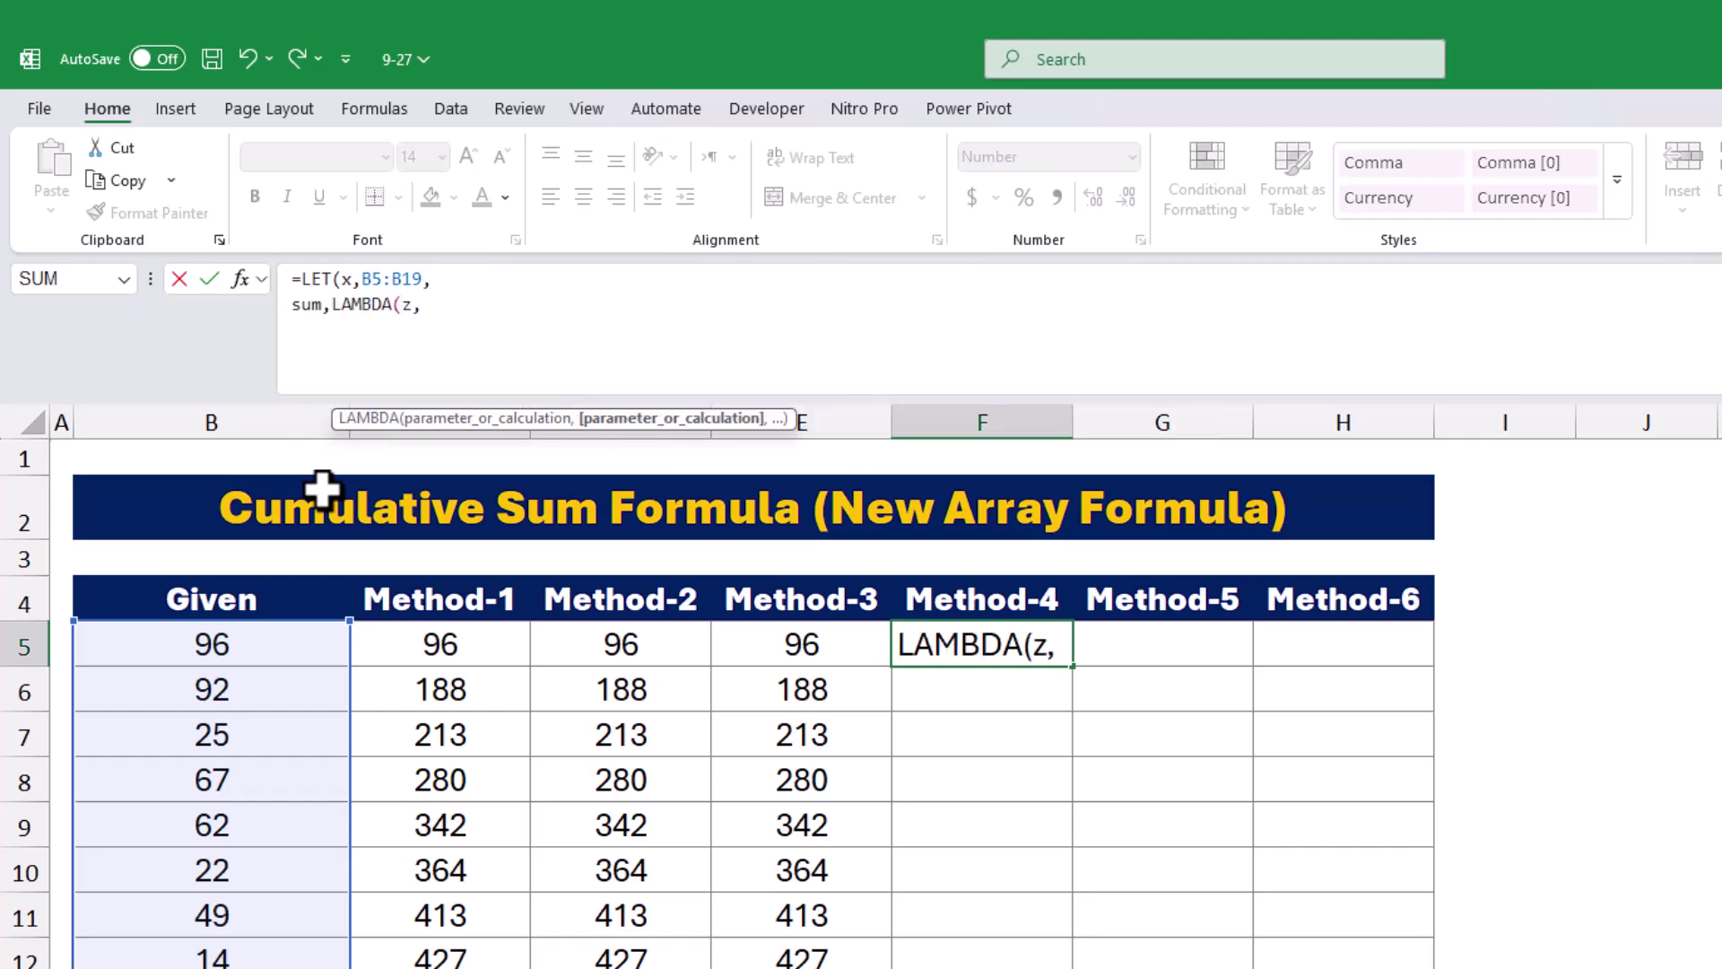
text(y)
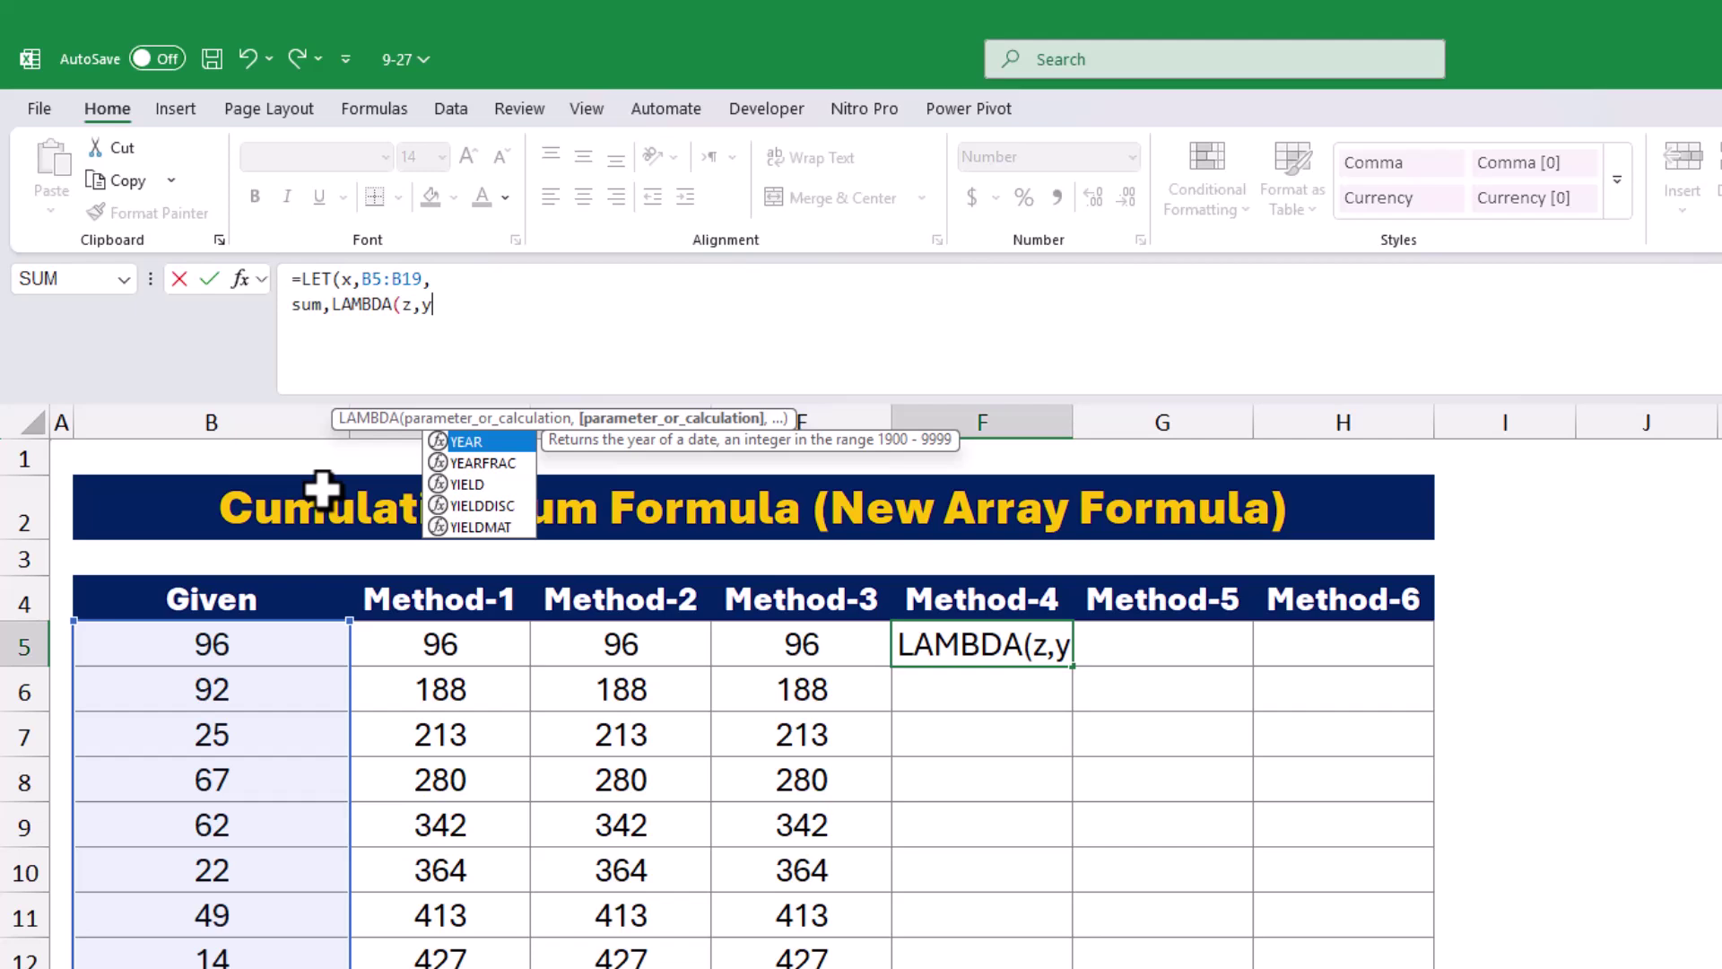
text(,)
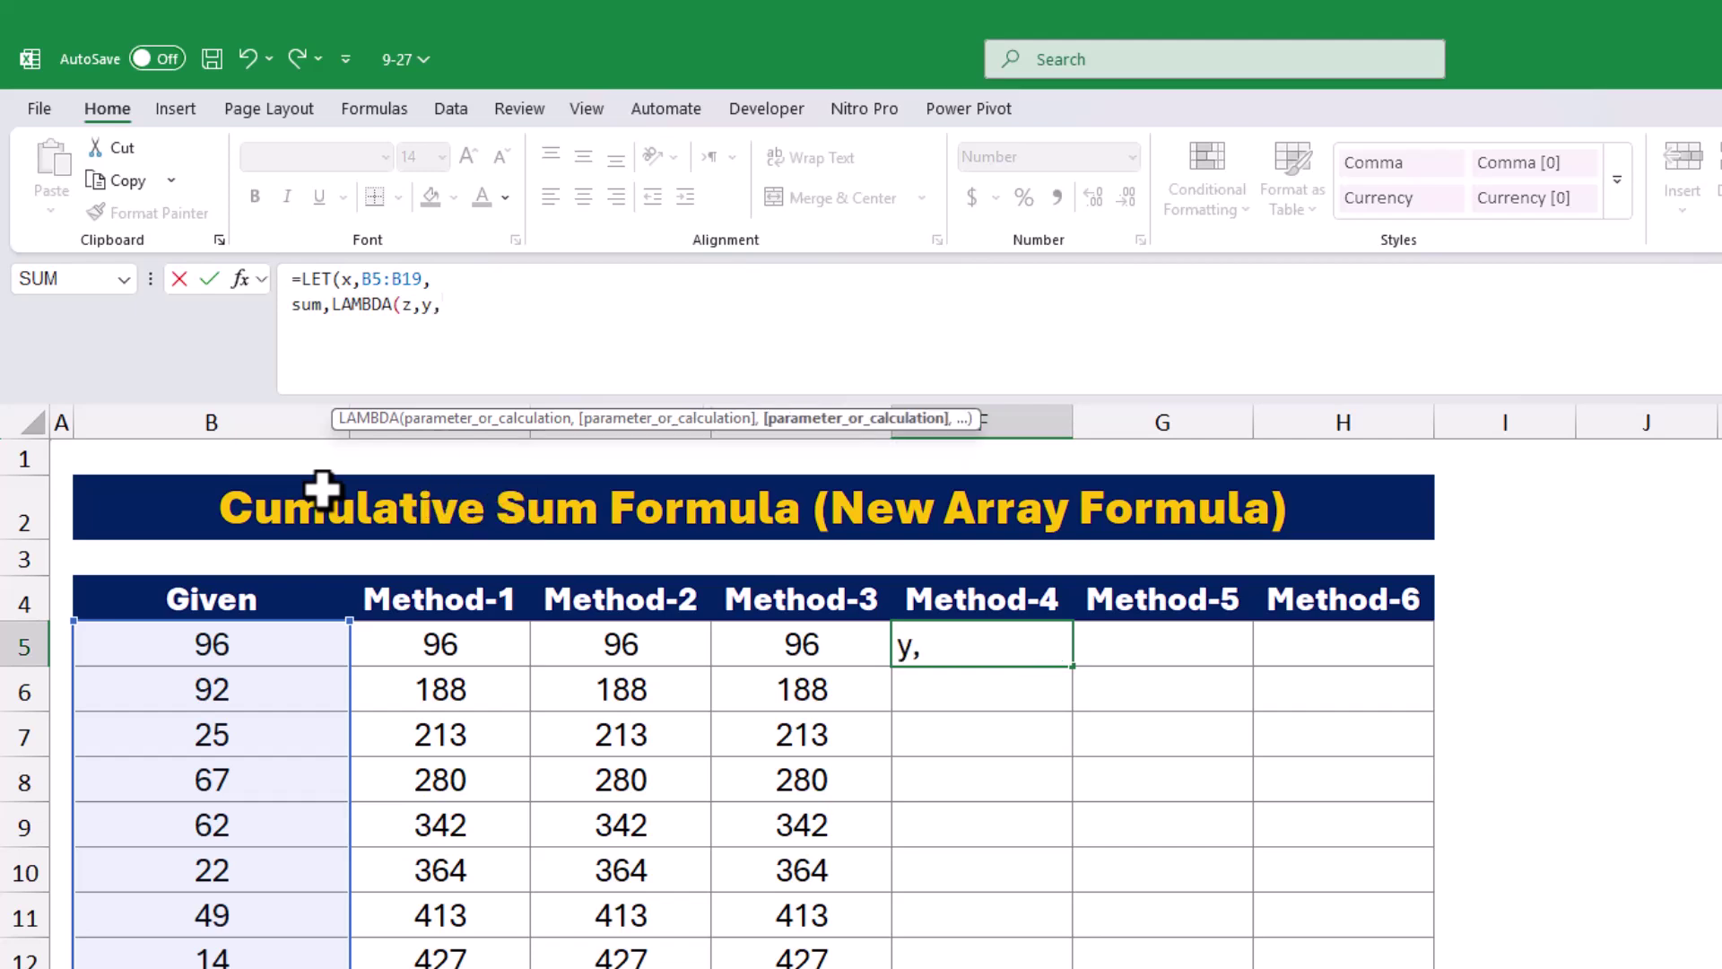
text(z+y)
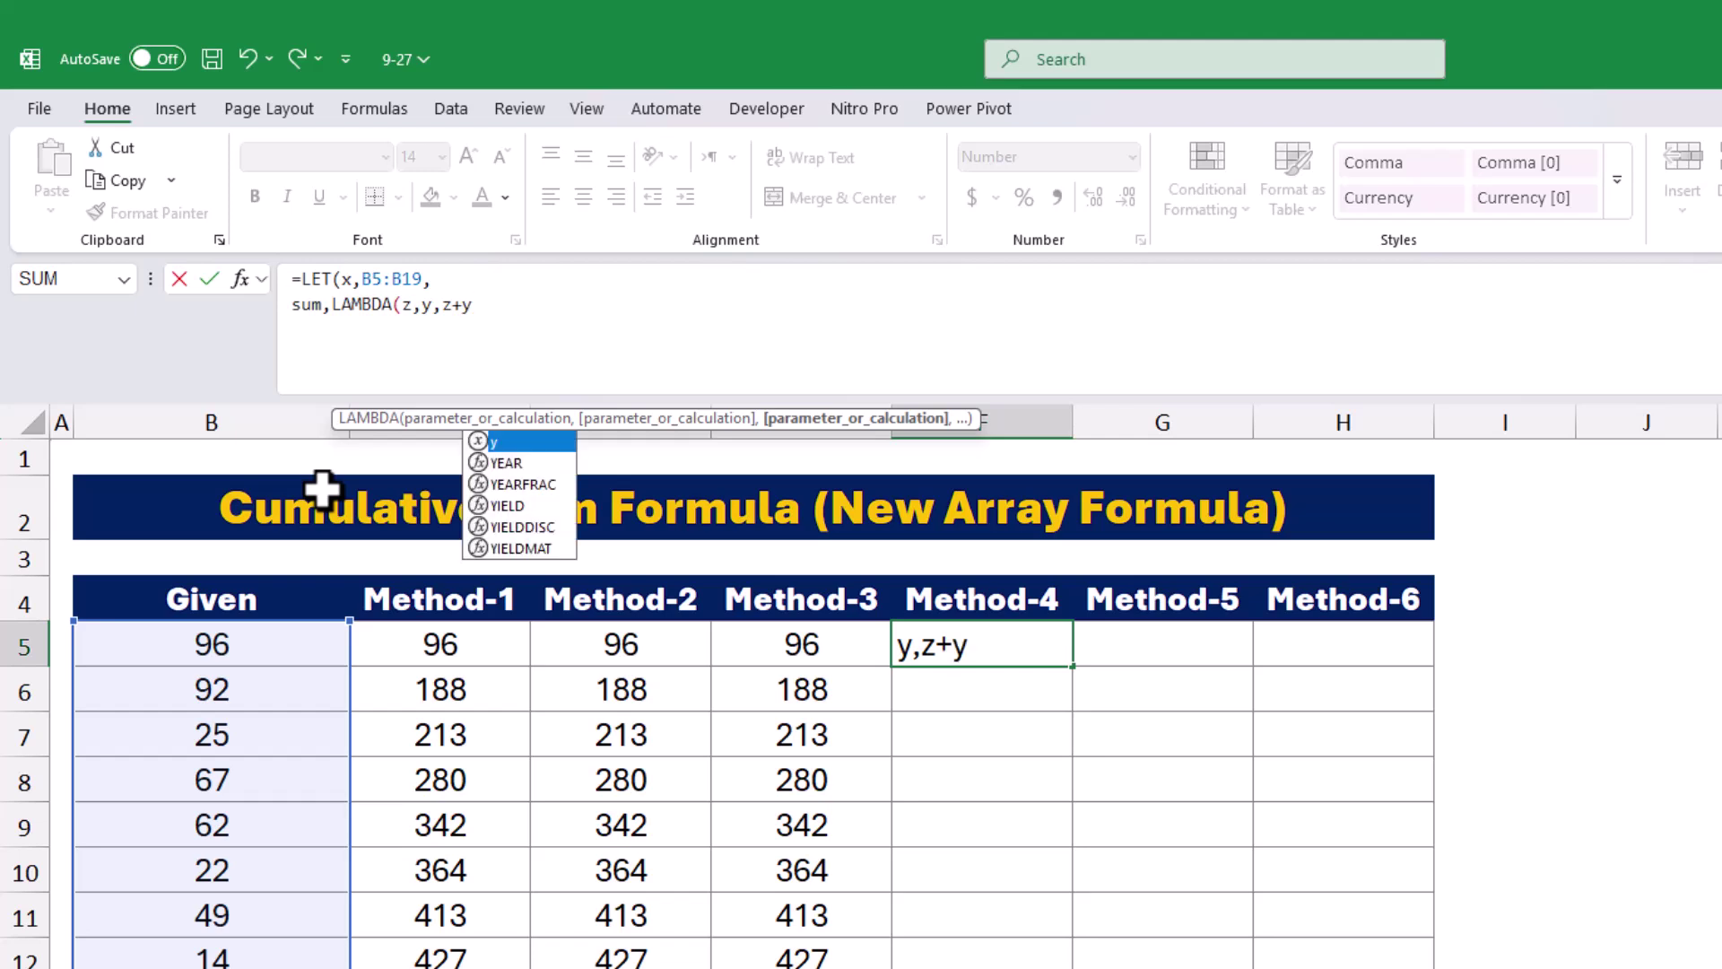
Close the LAMBDA, finish the LET formula in F5 with SCAN(0,x,sum), commit it, and shrink the formula bar to two lines
text(),sca)
key(Tab)
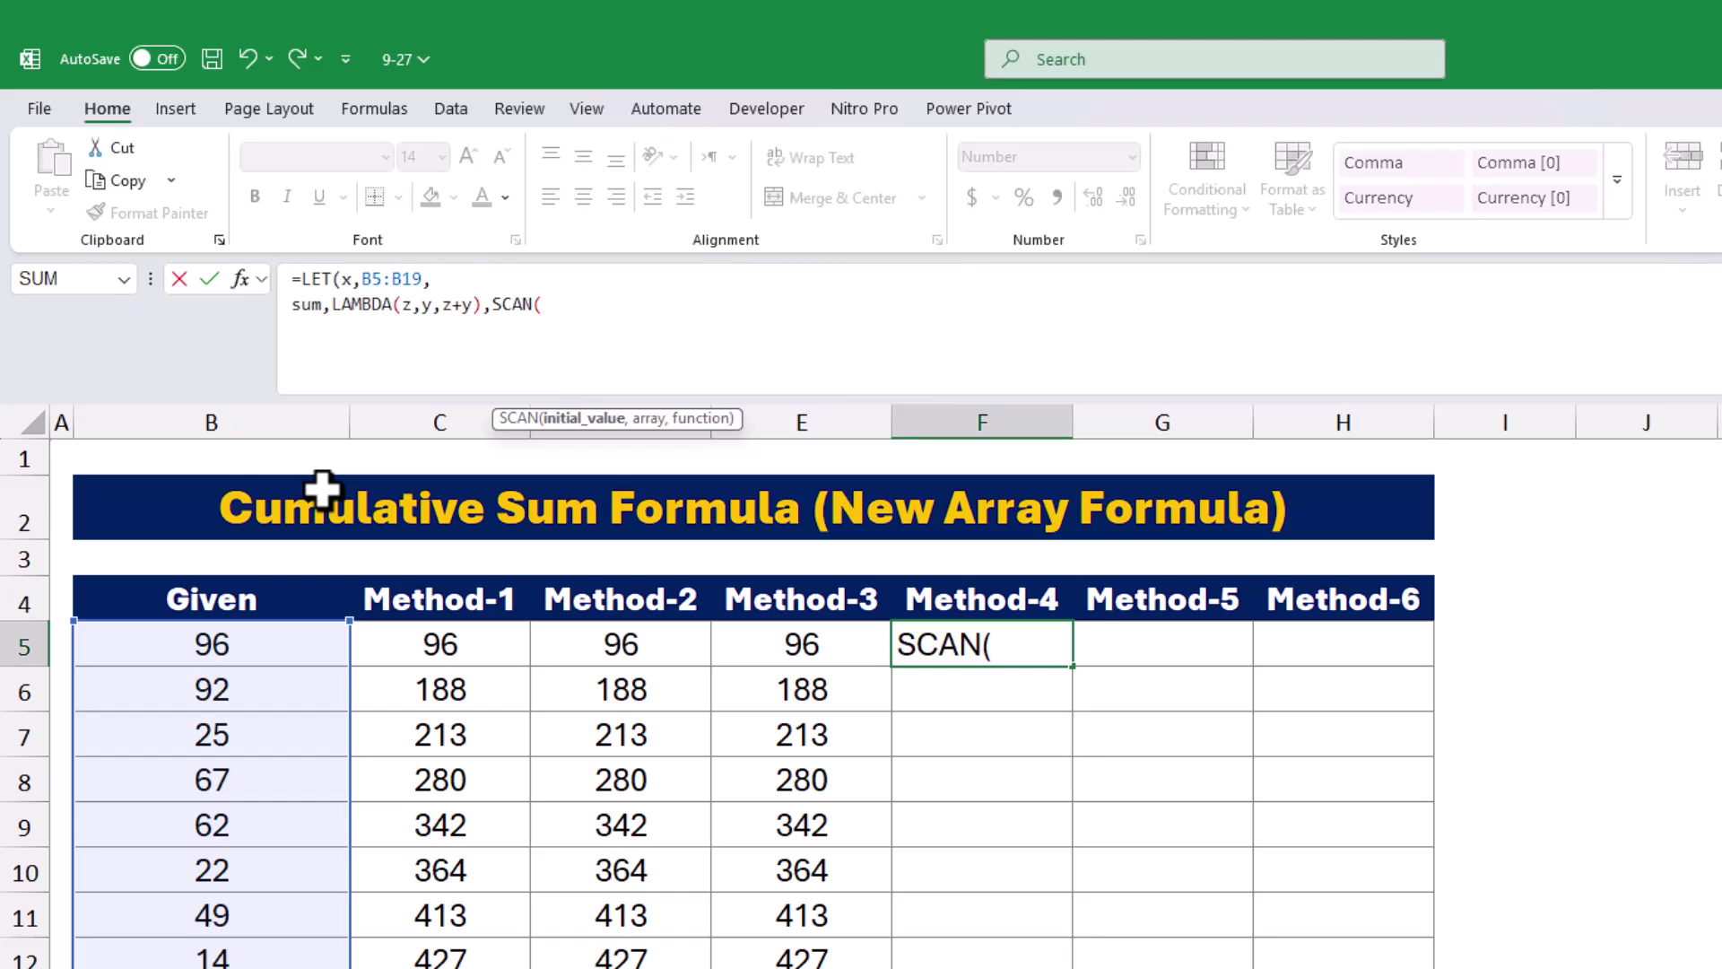
text(0,x)
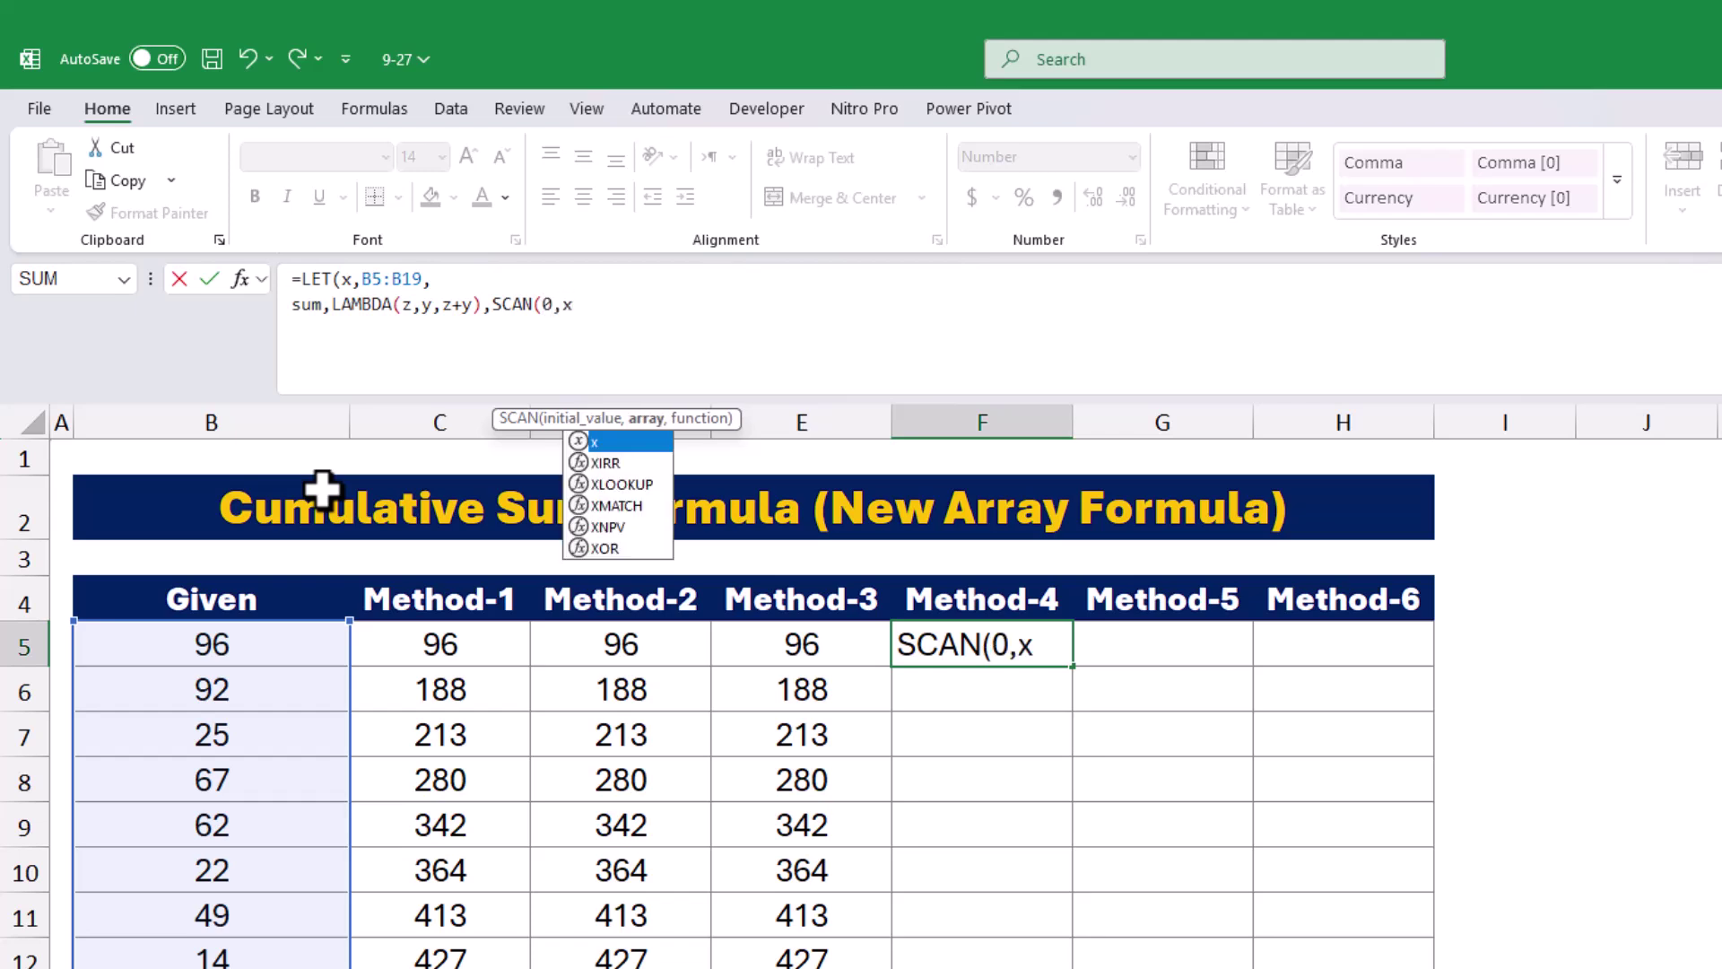
text(,)
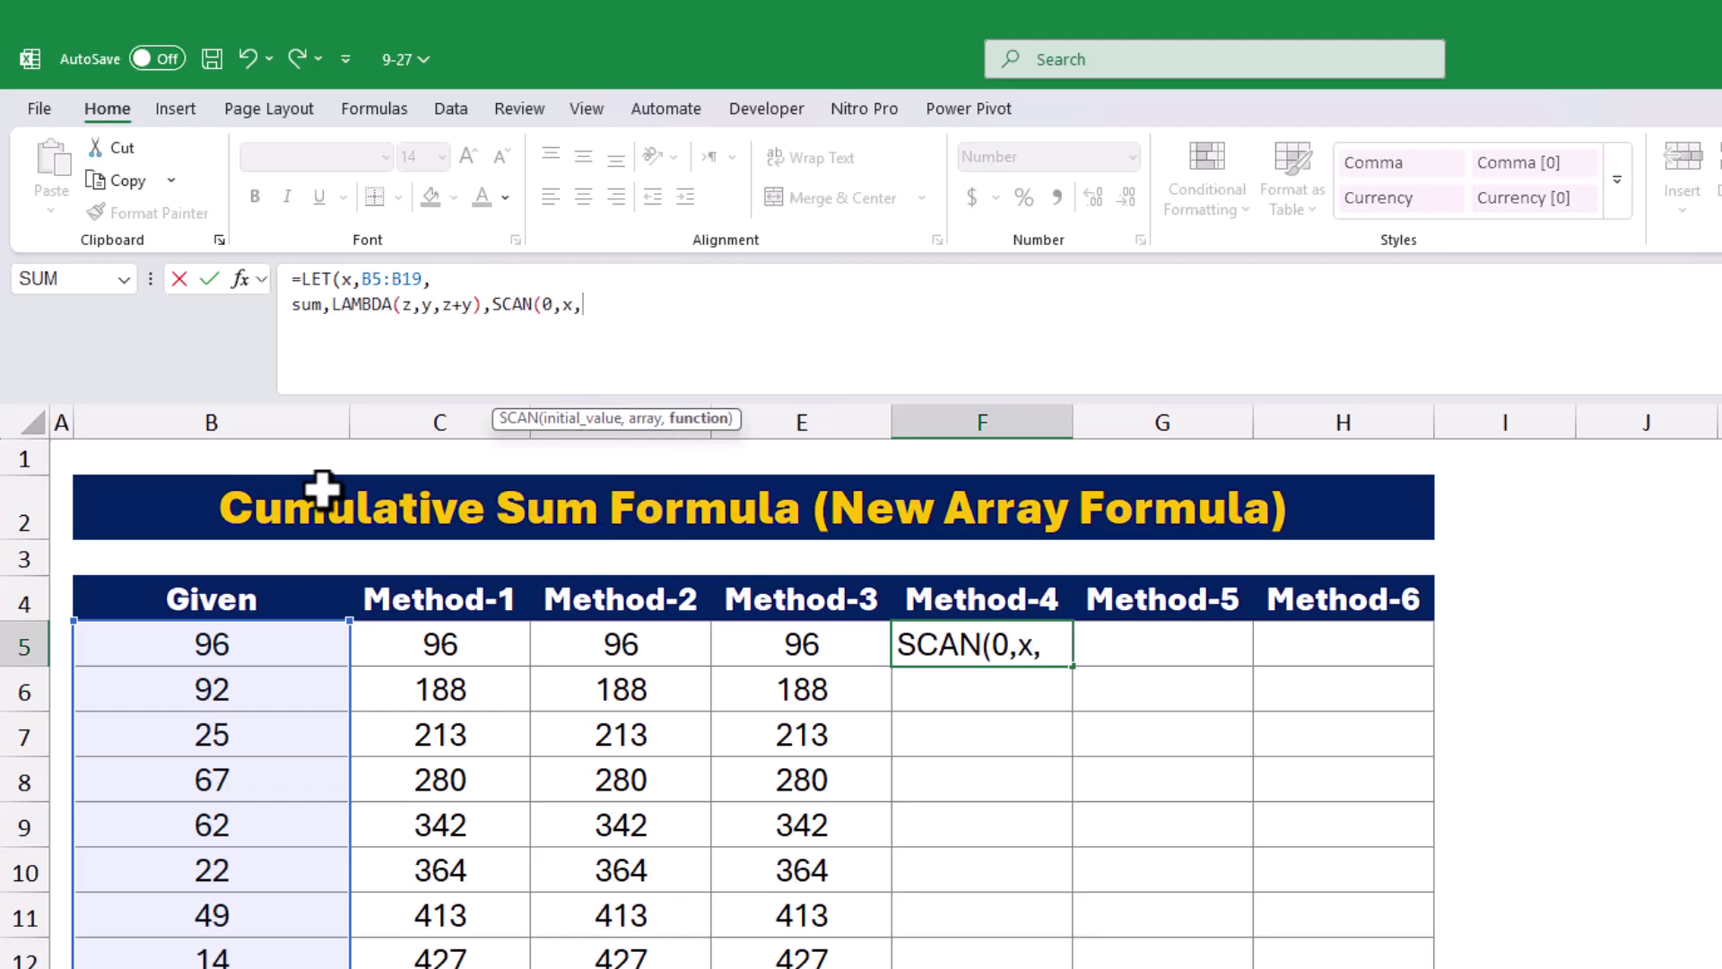
text(sum)
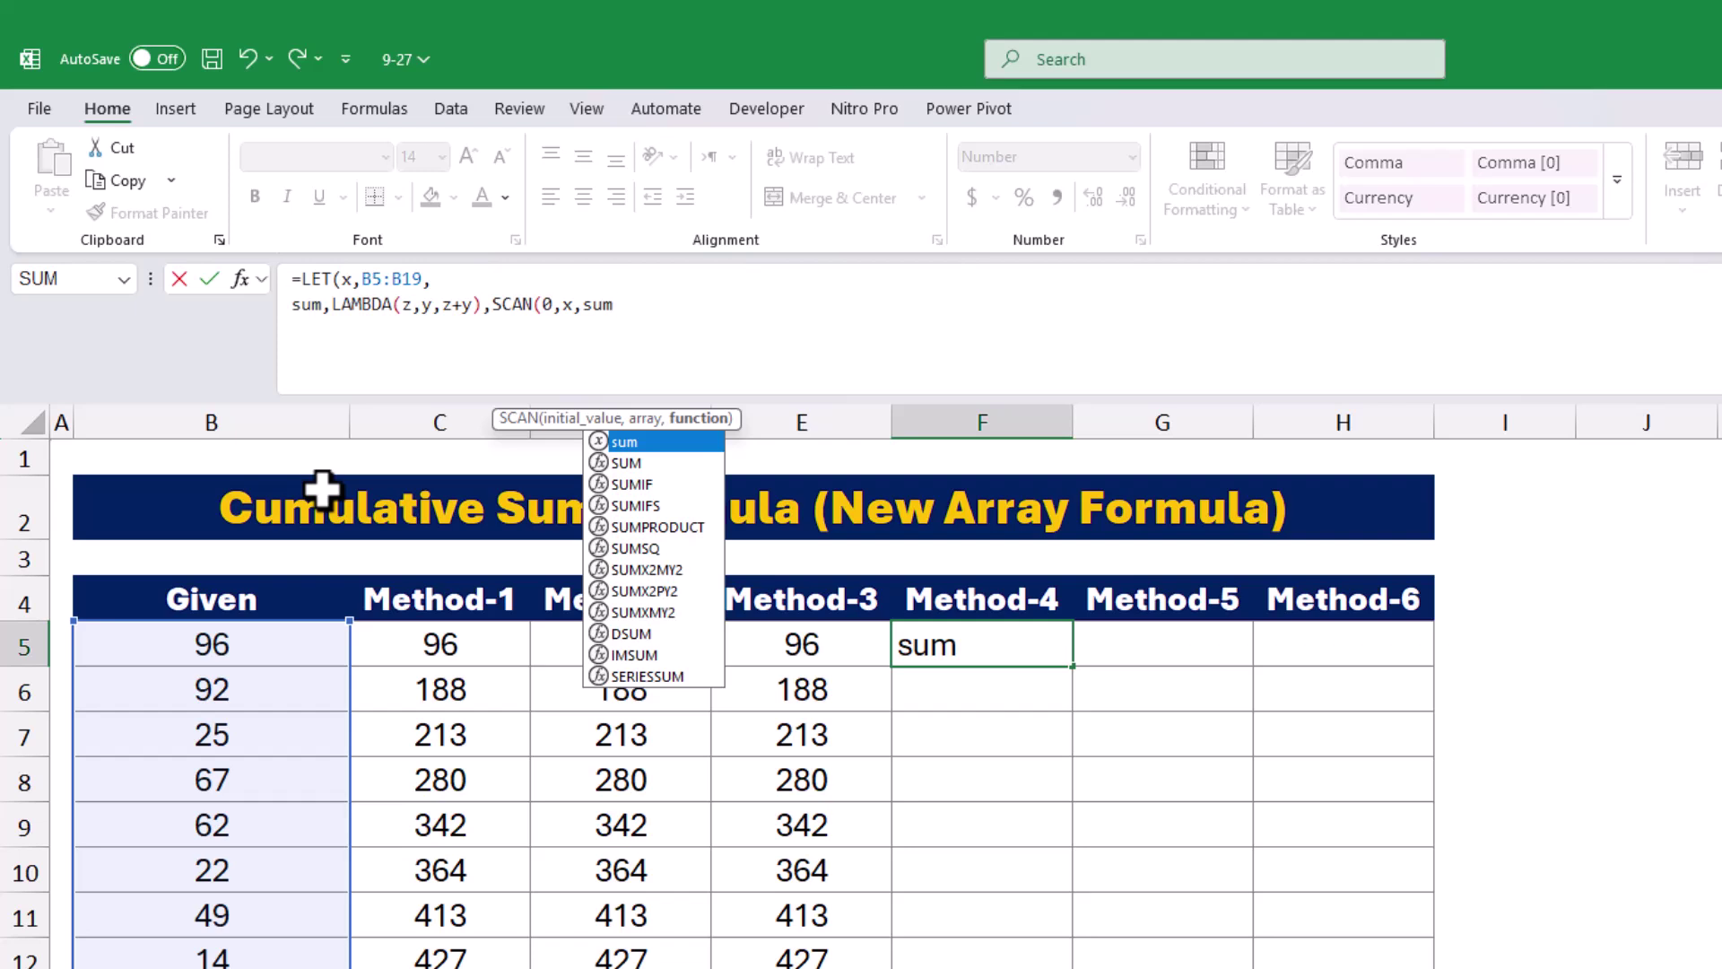
text()))
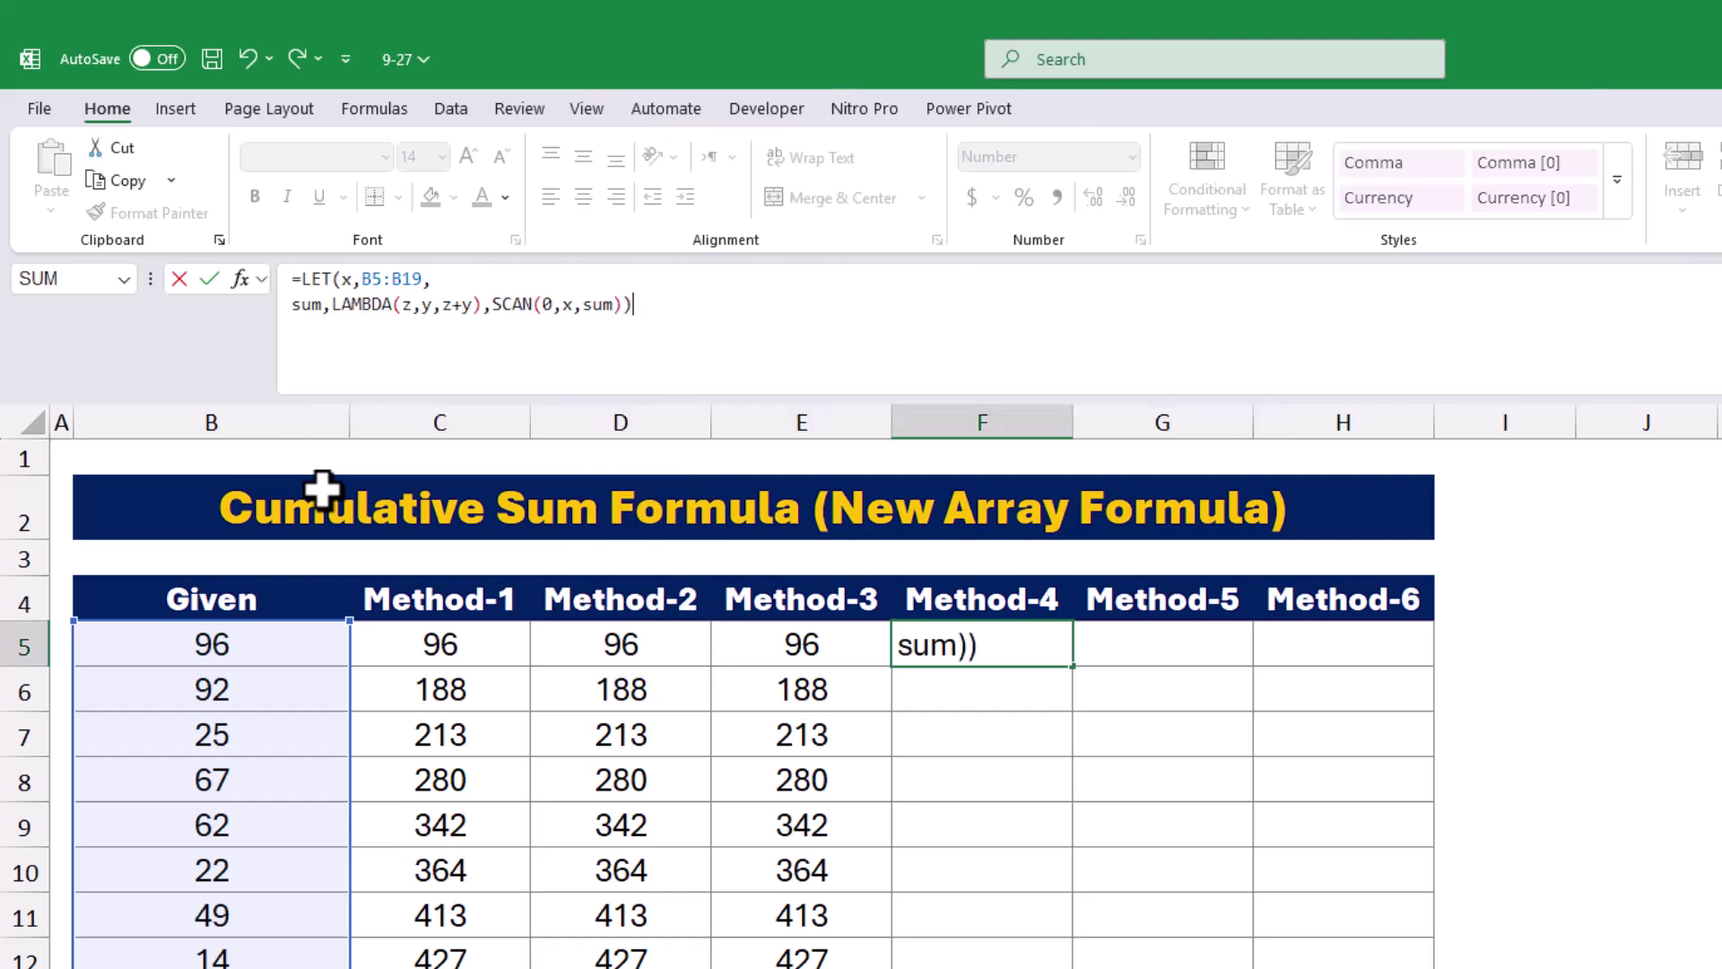
key(Return)
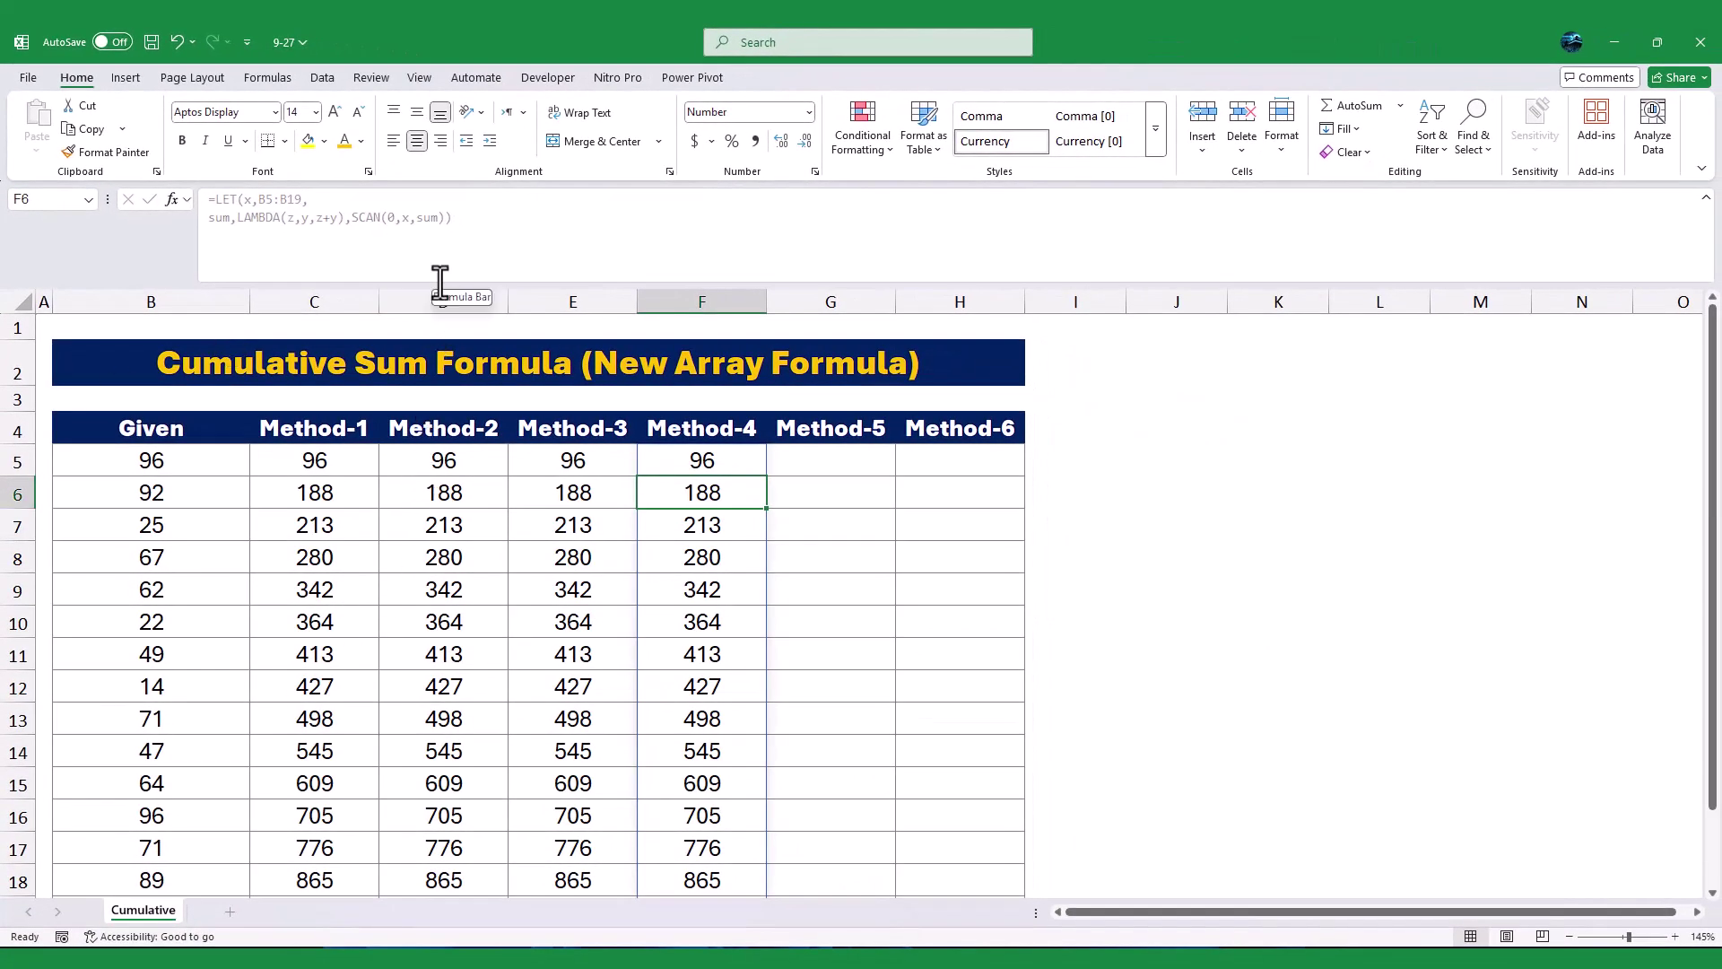
drag(440, 283, 444, 242)
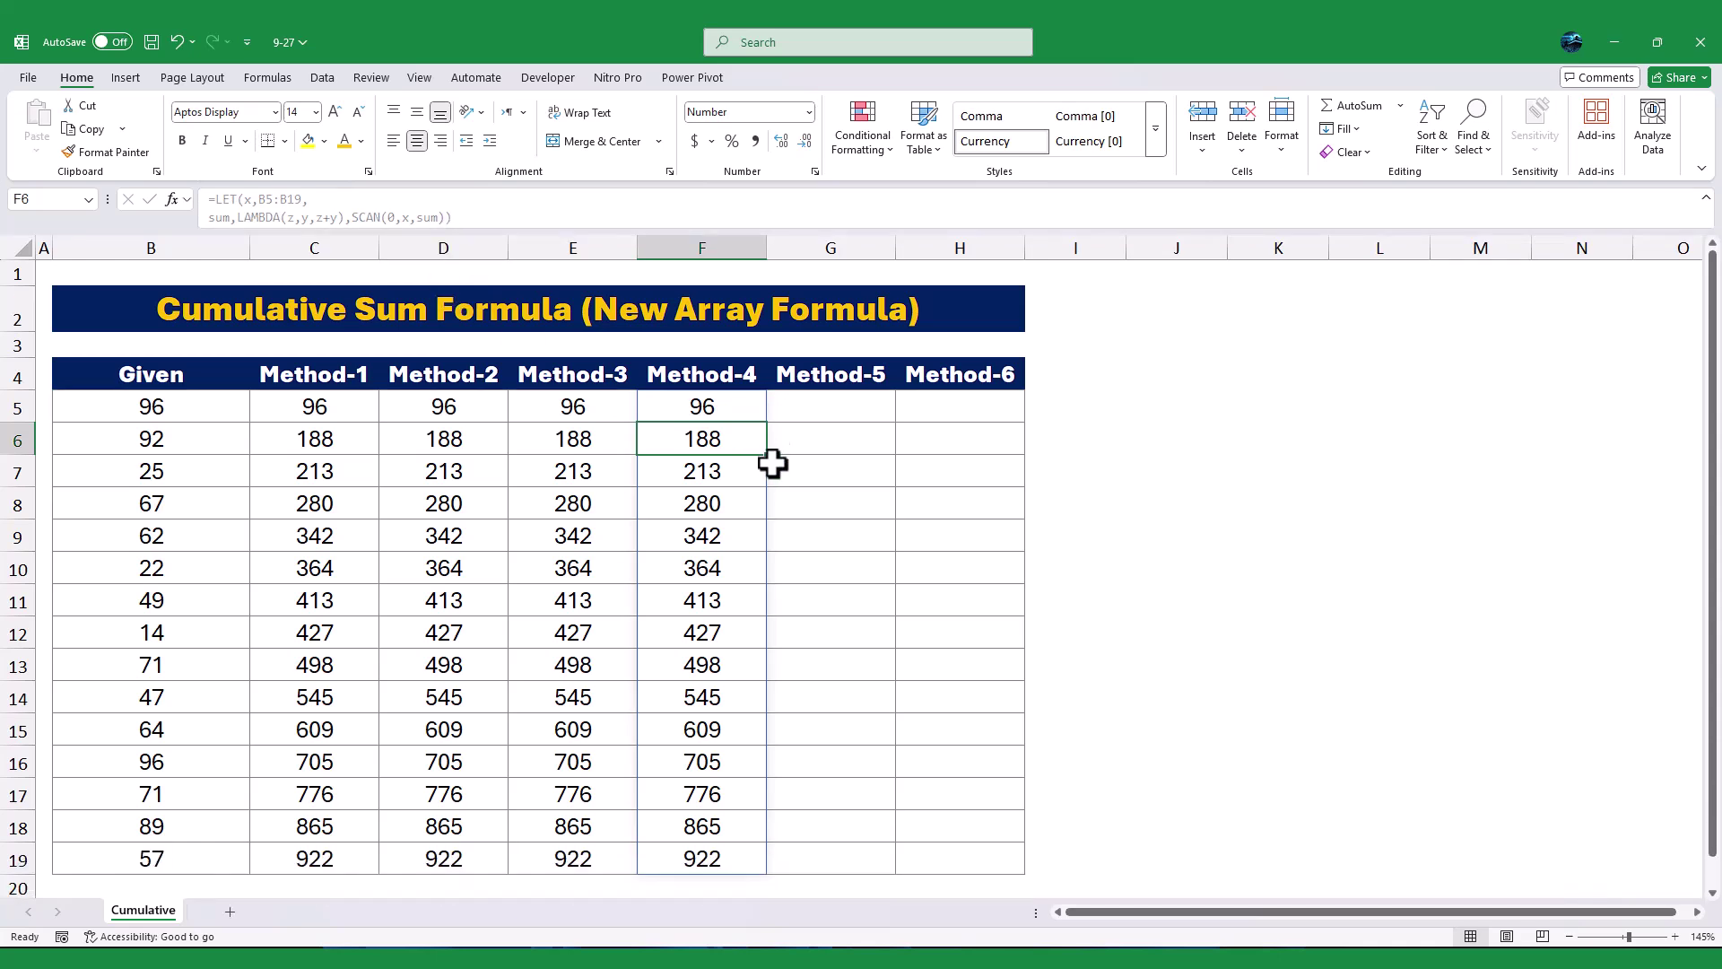
Begin a MAP formula in G5 under Method-5 with the range B5:B19 as its array
click(799, 415)
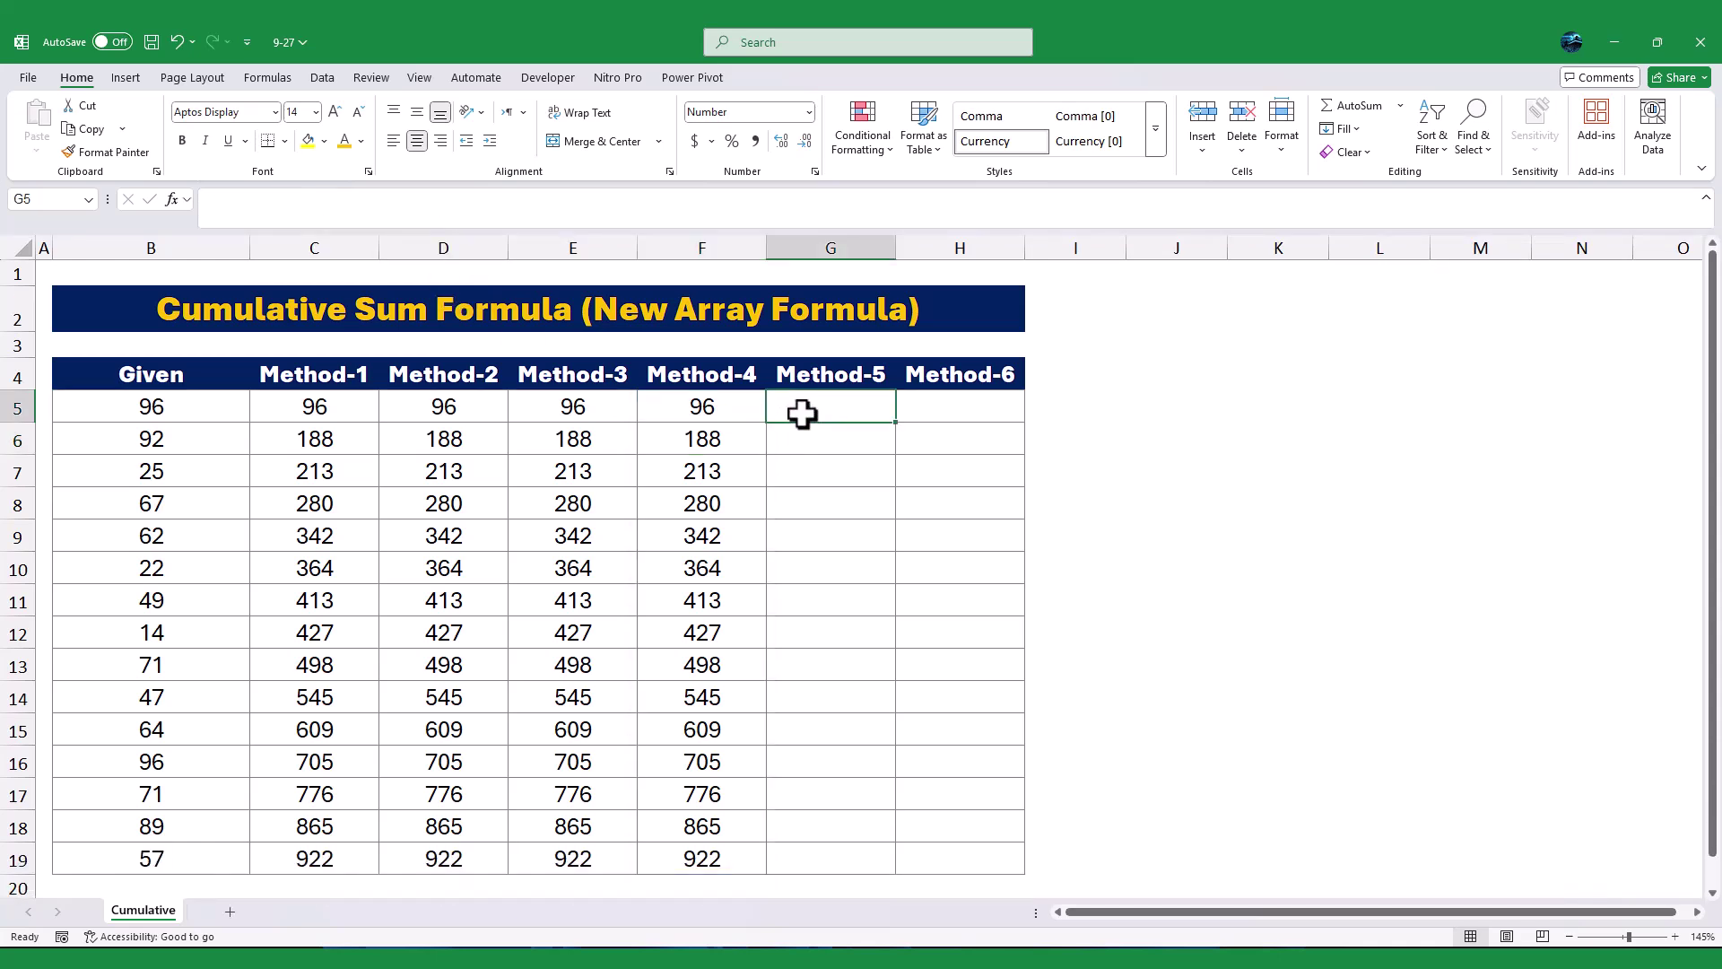
click(678, 201)
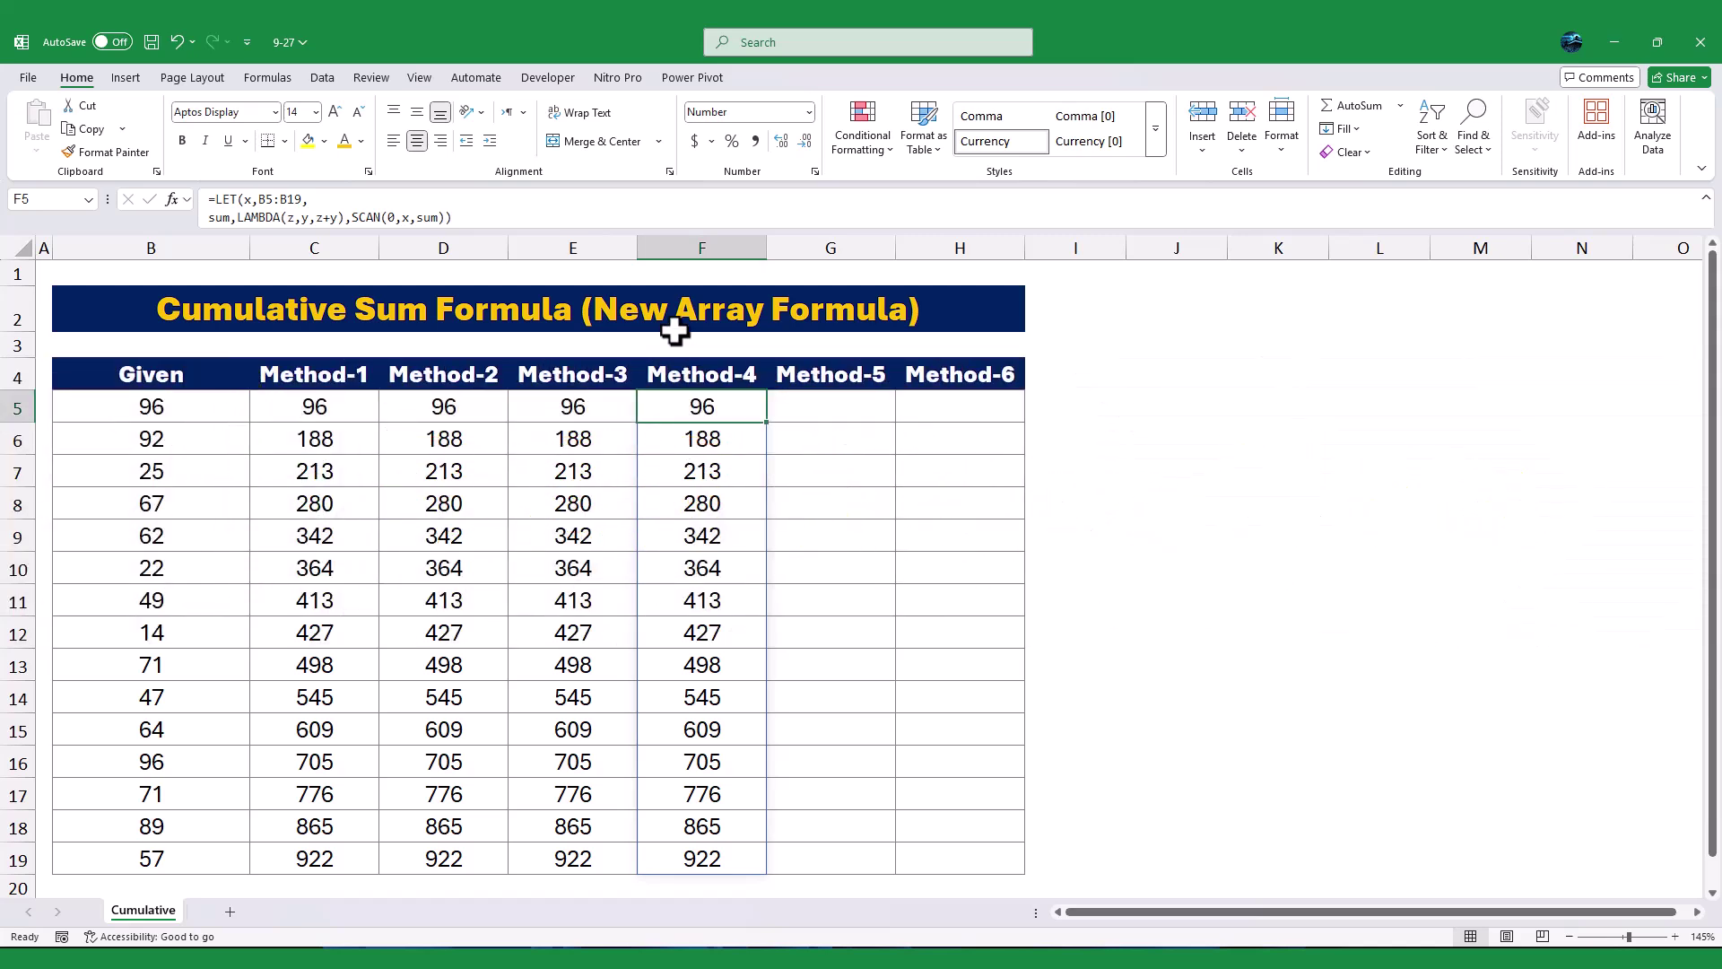
click(798, 403)
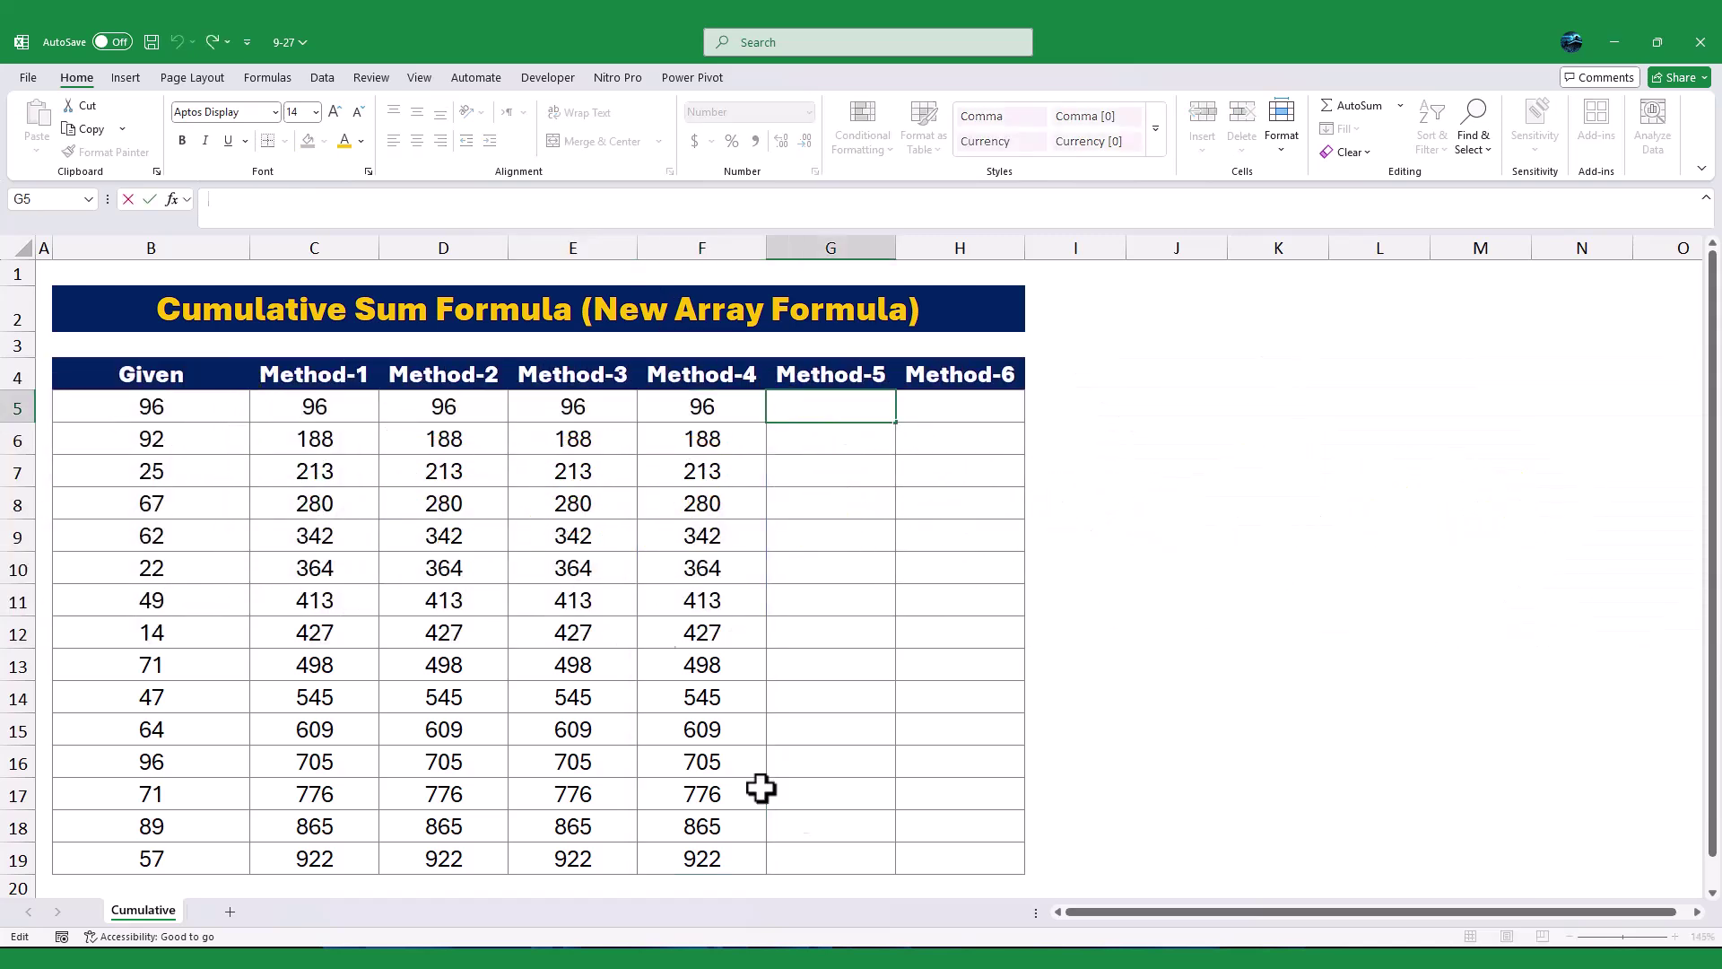
text(=map)
key(Tab)
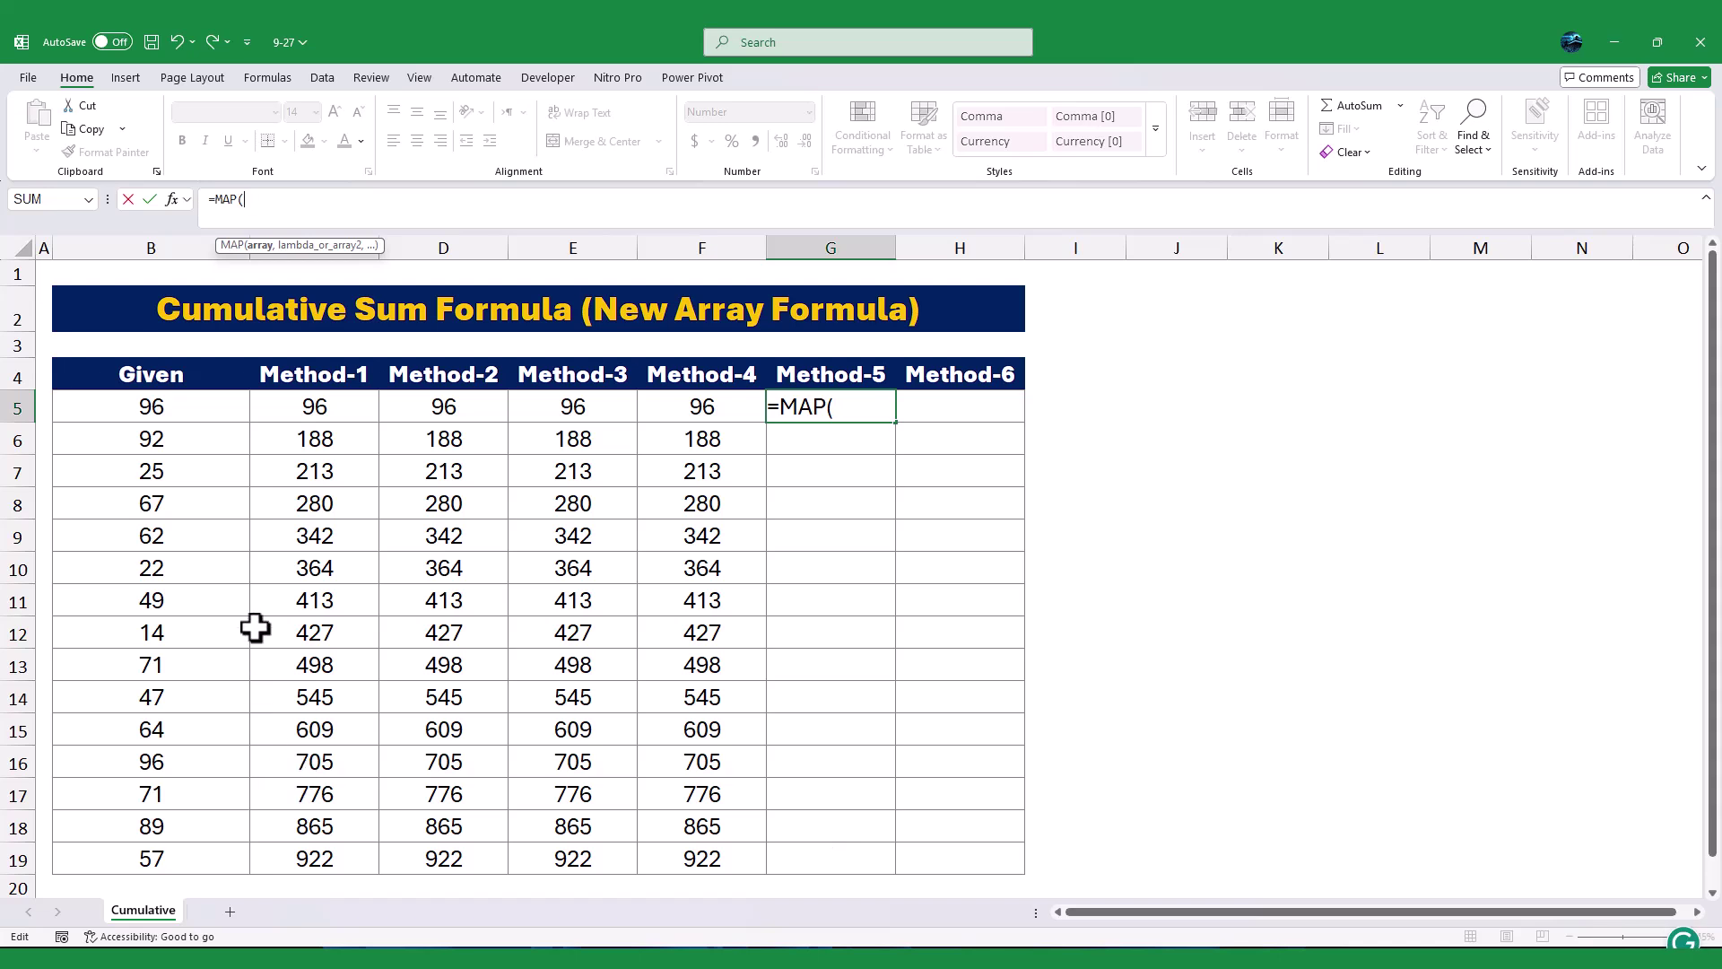
click(177, 410)
key(ctrl+shift+Down)
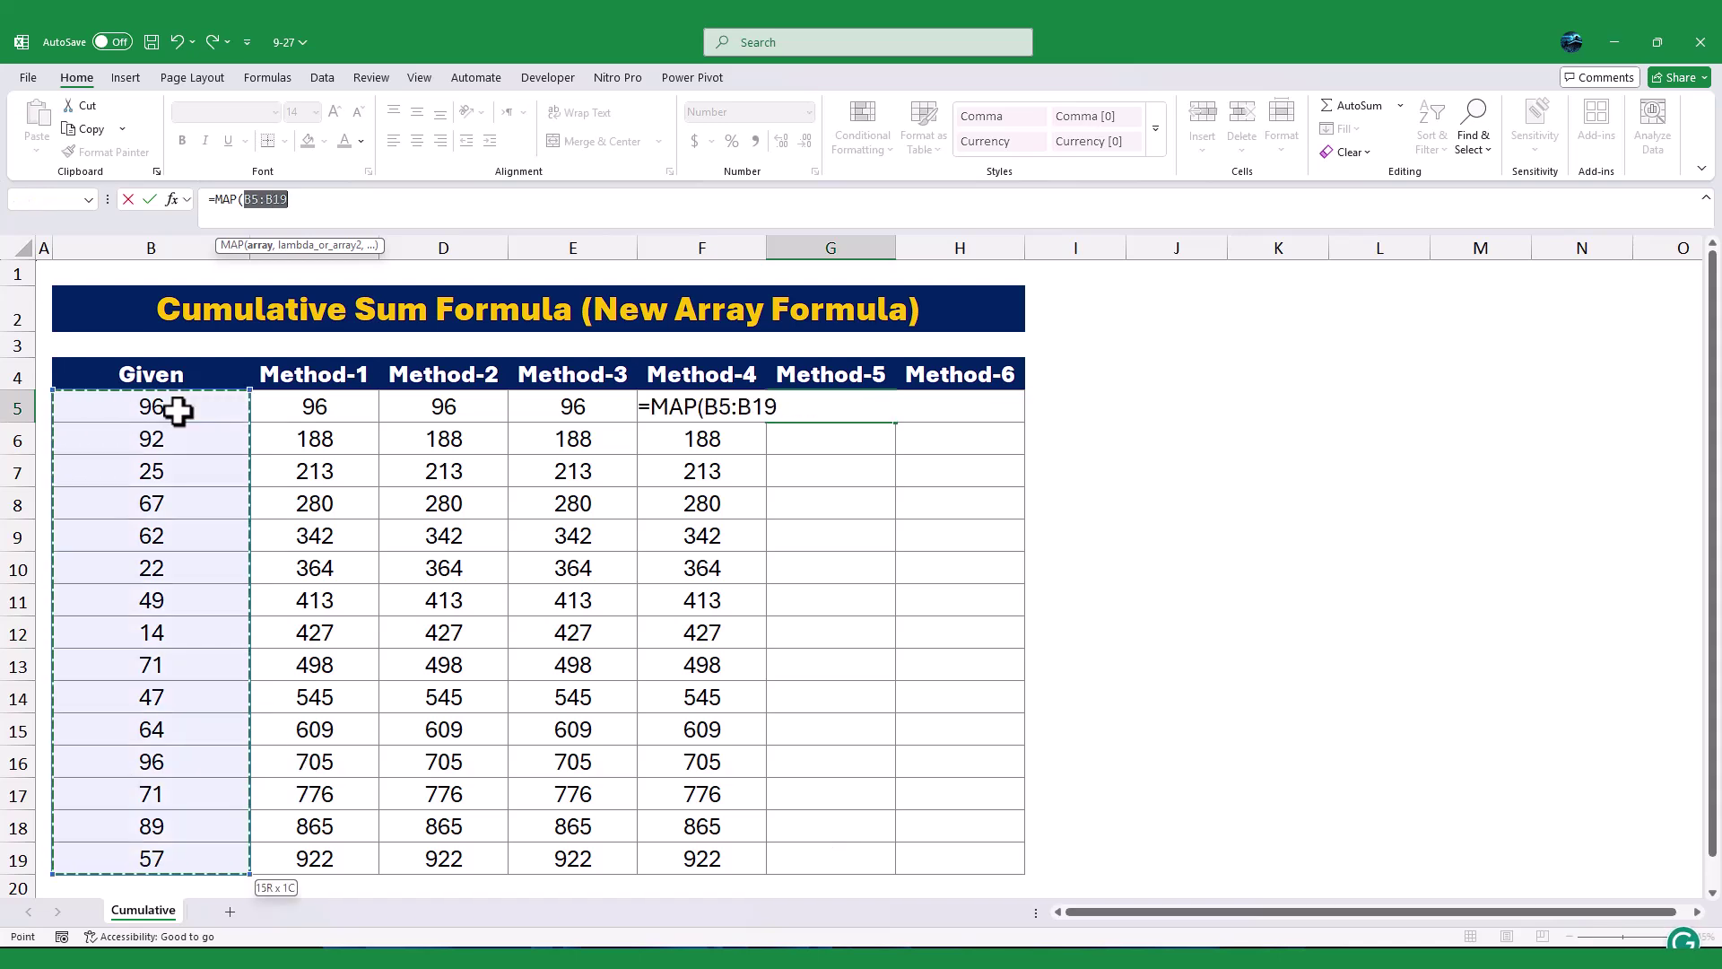
text(,)
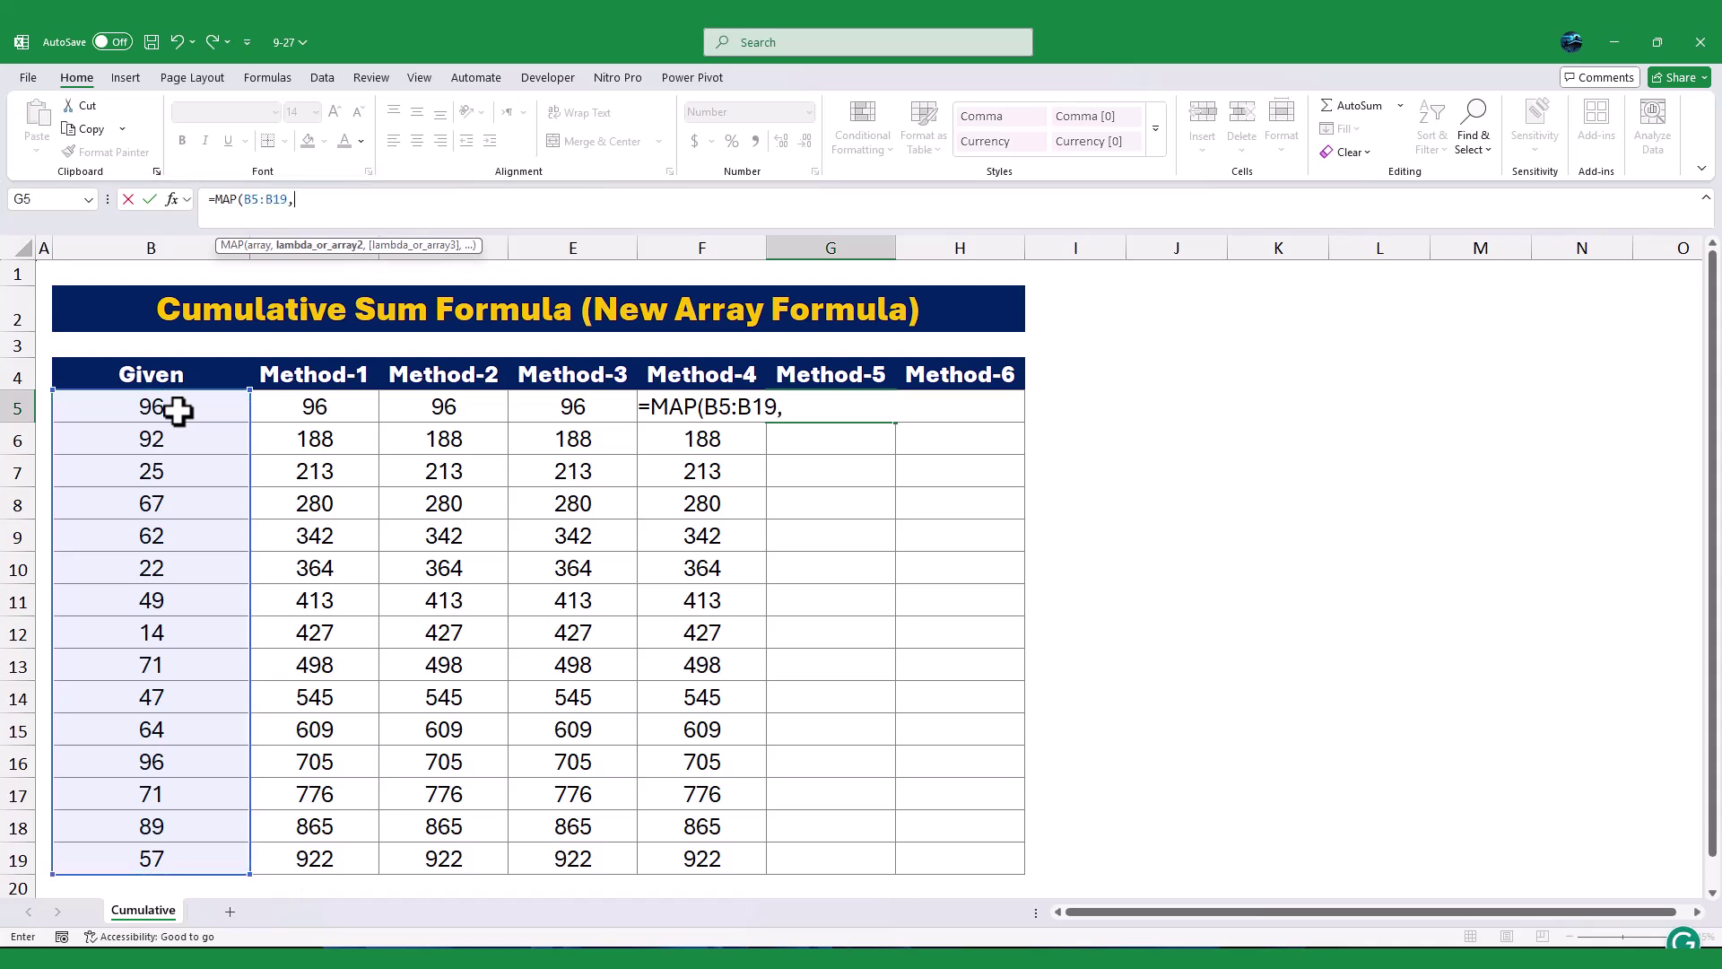
Complete the MAP formula in G5 with LAMBDA(x,SUM(B5:x)) as its second argument and commit it
text(lam)
key(Tab)
text(x,)
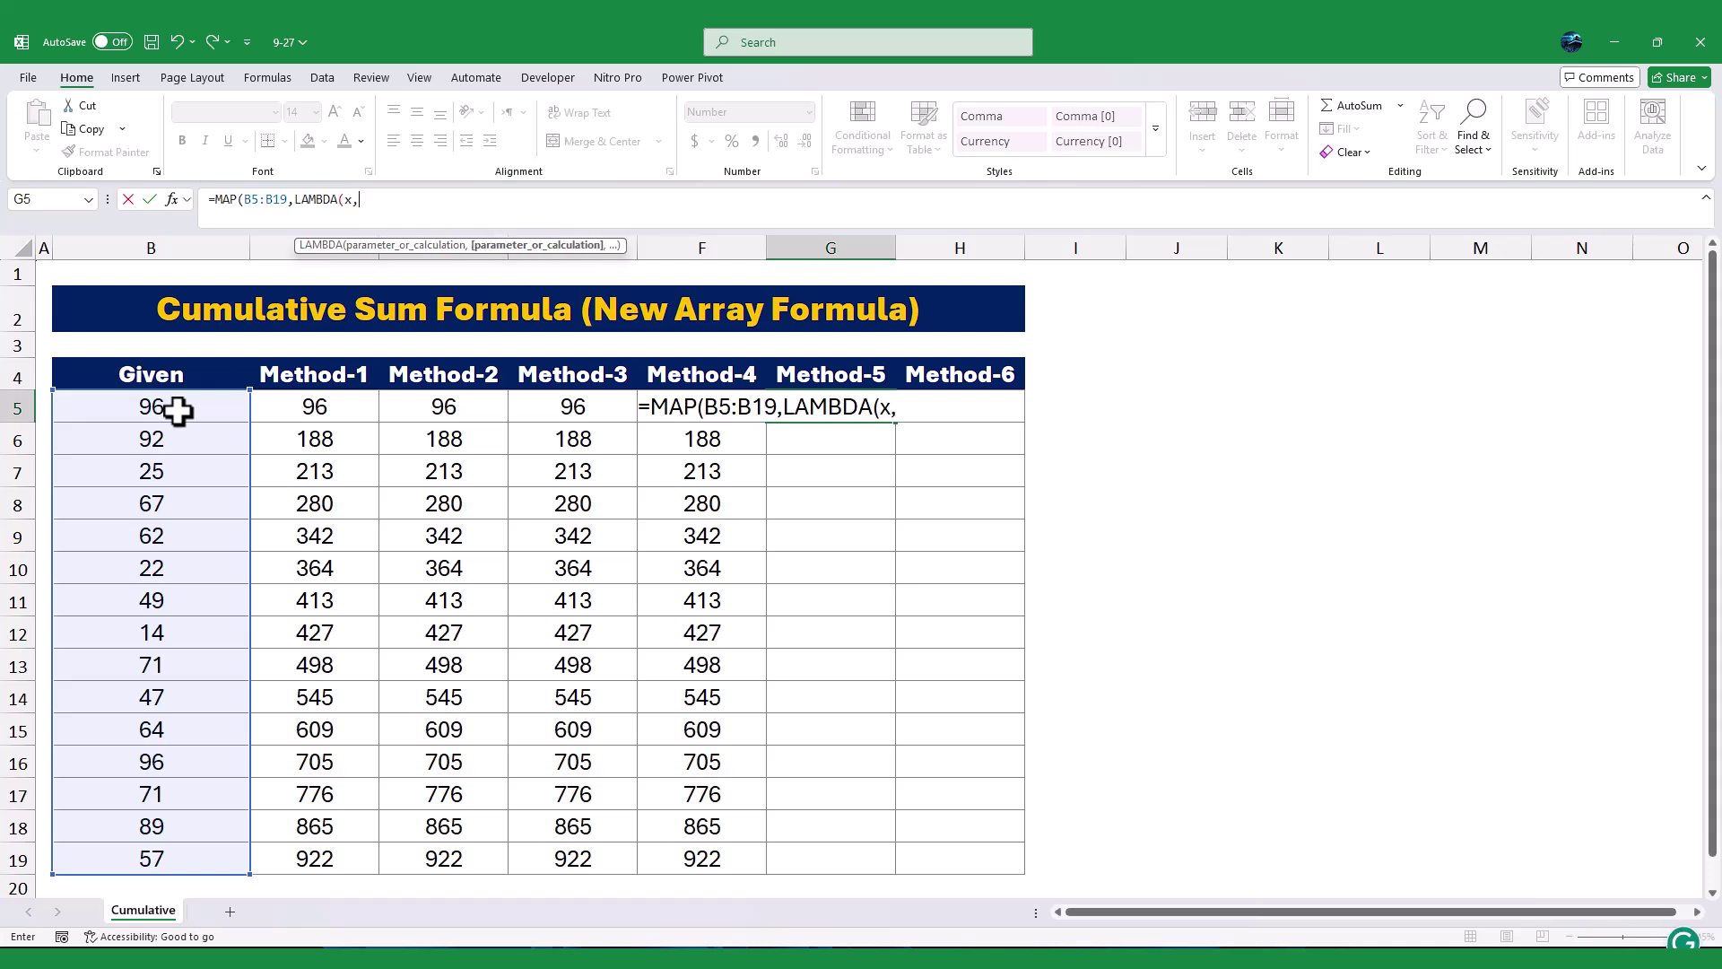
text(sum)
key(Tab)
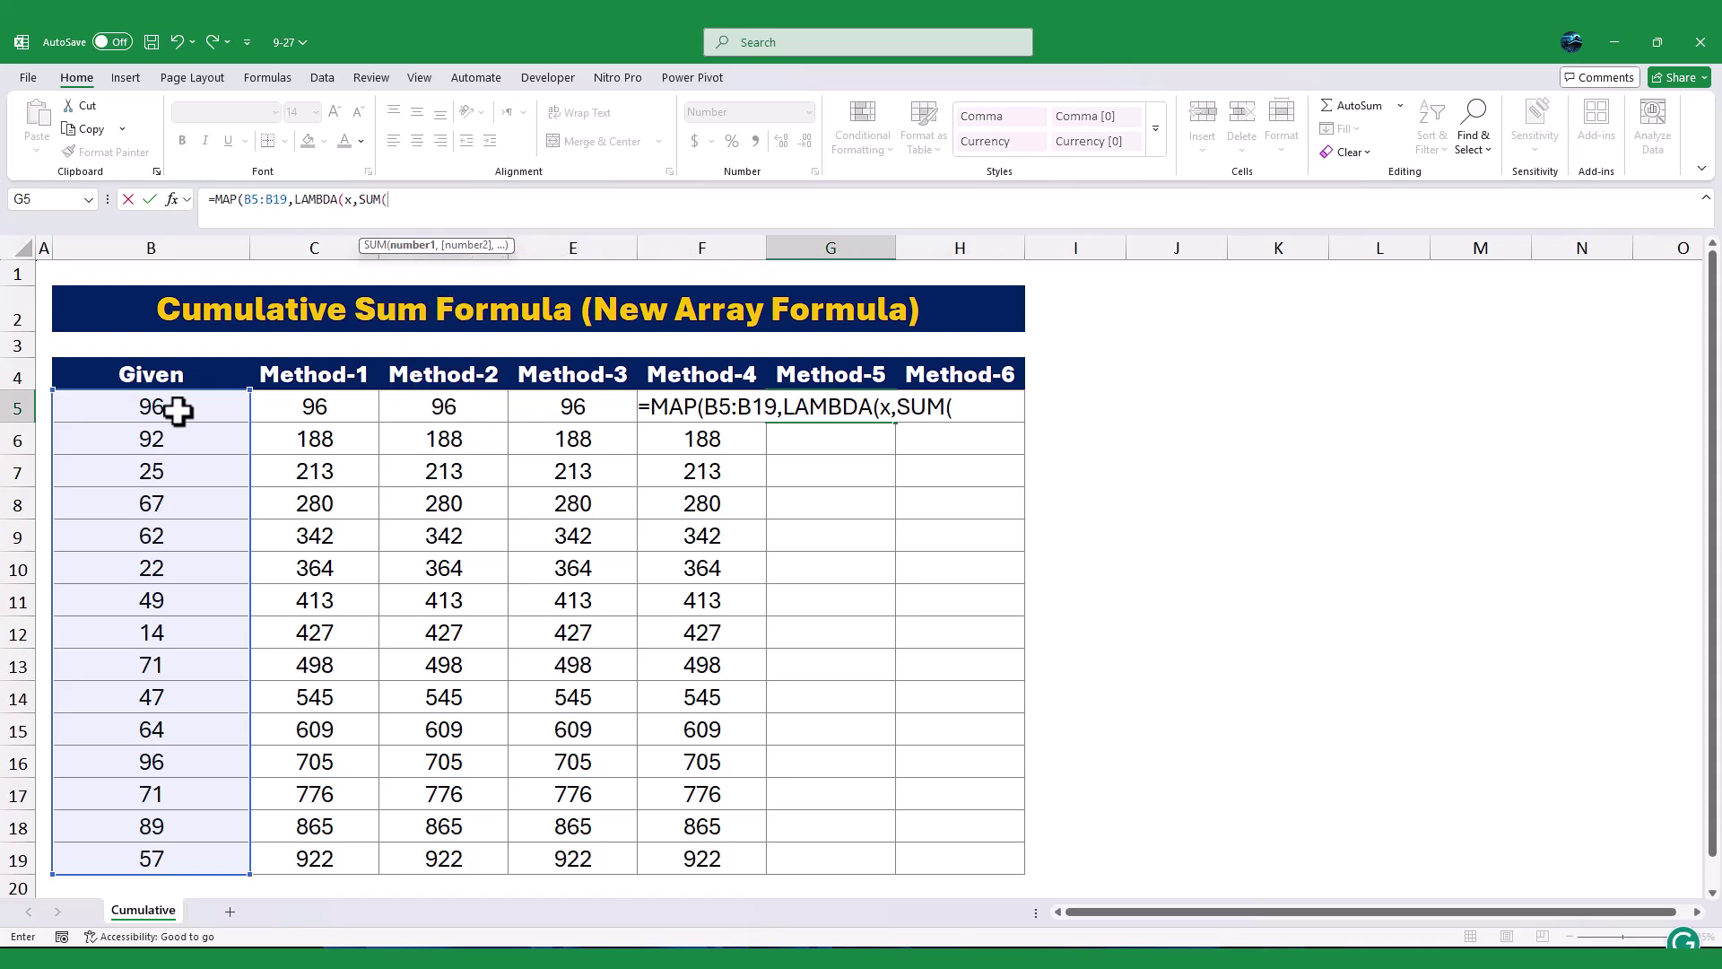
click(177, 411)
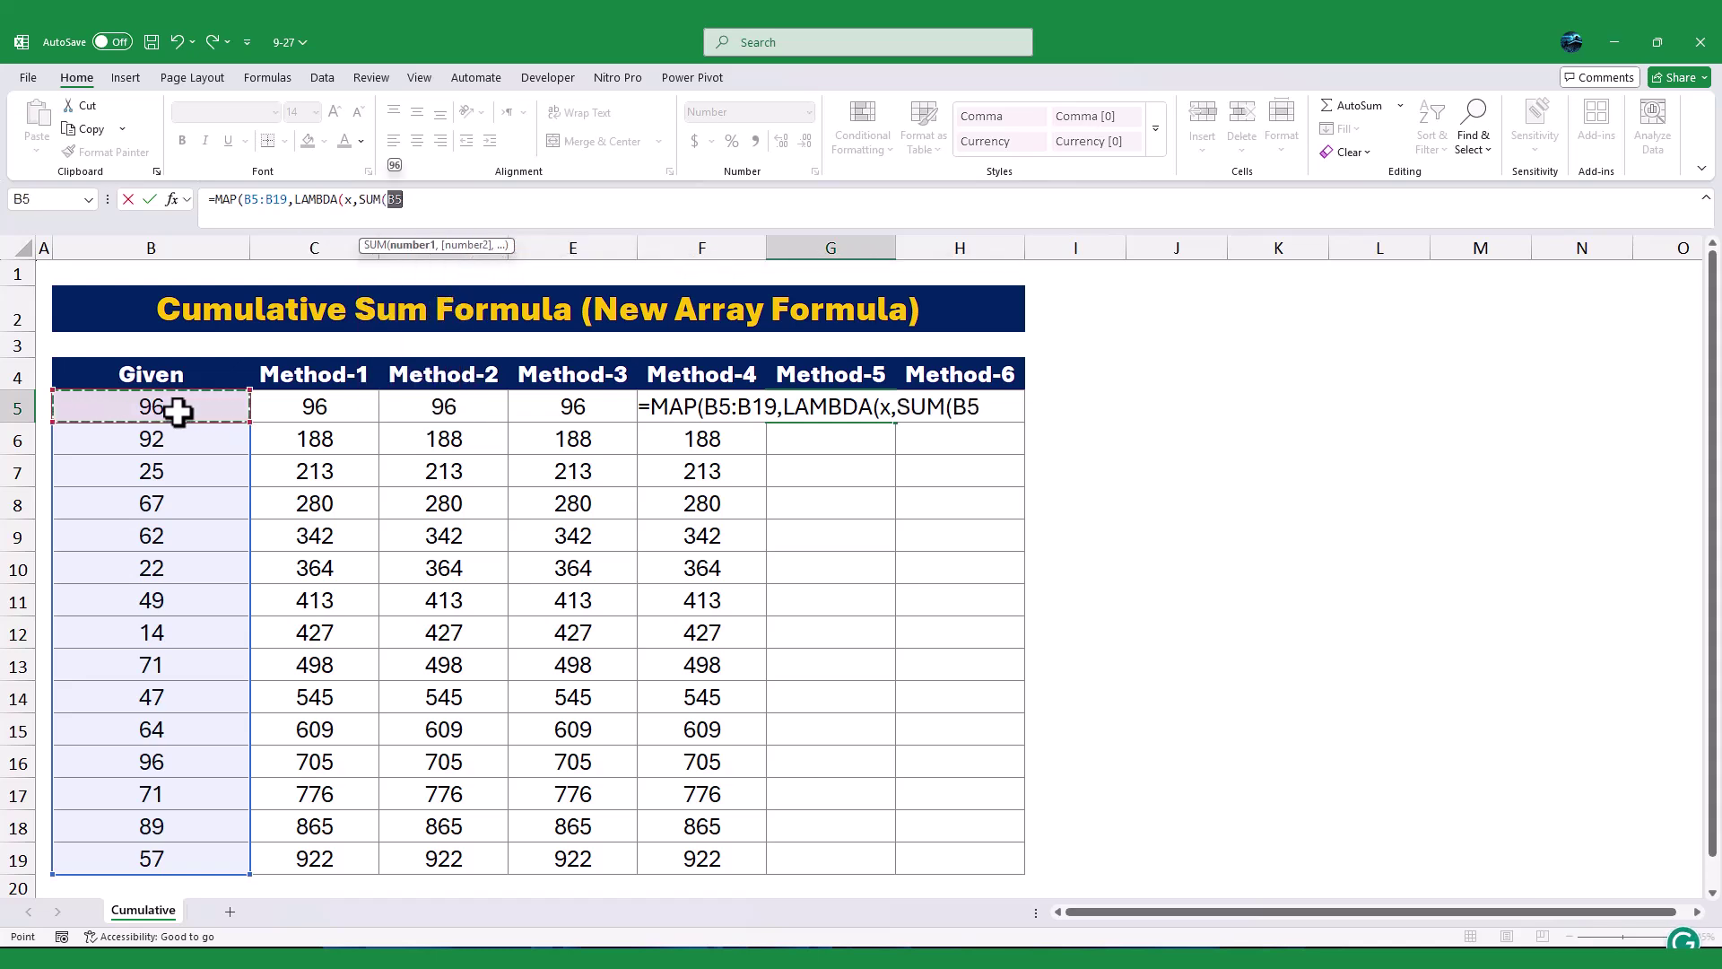
text(:x)
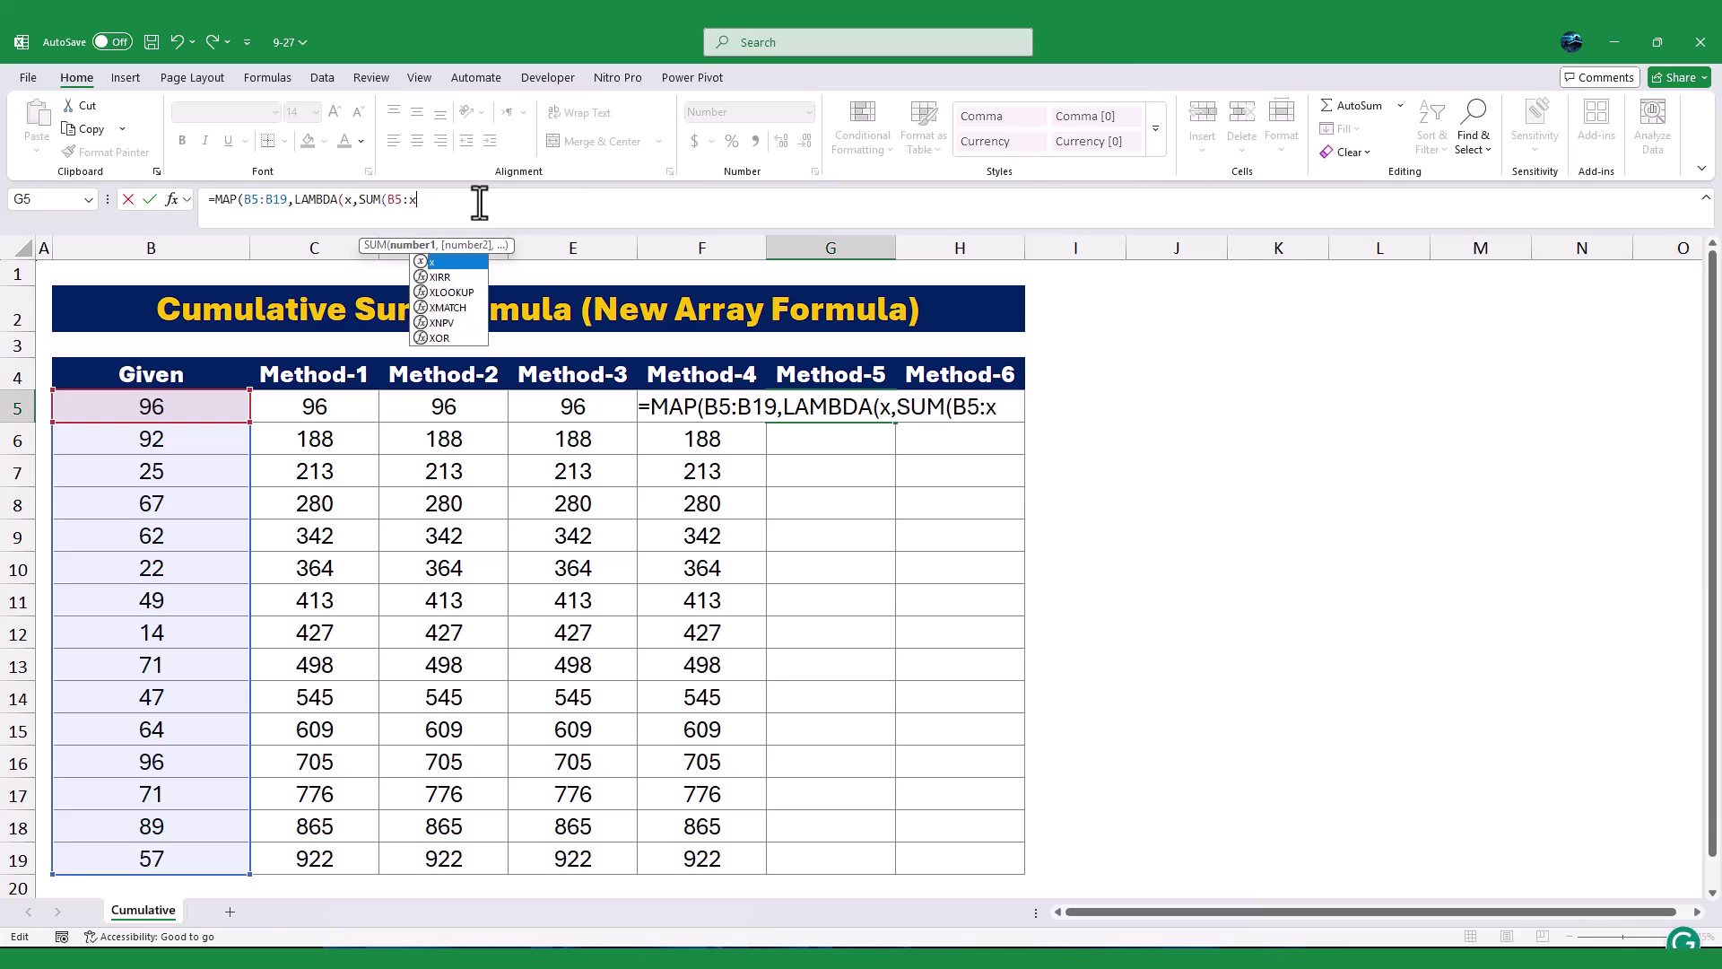
text()))
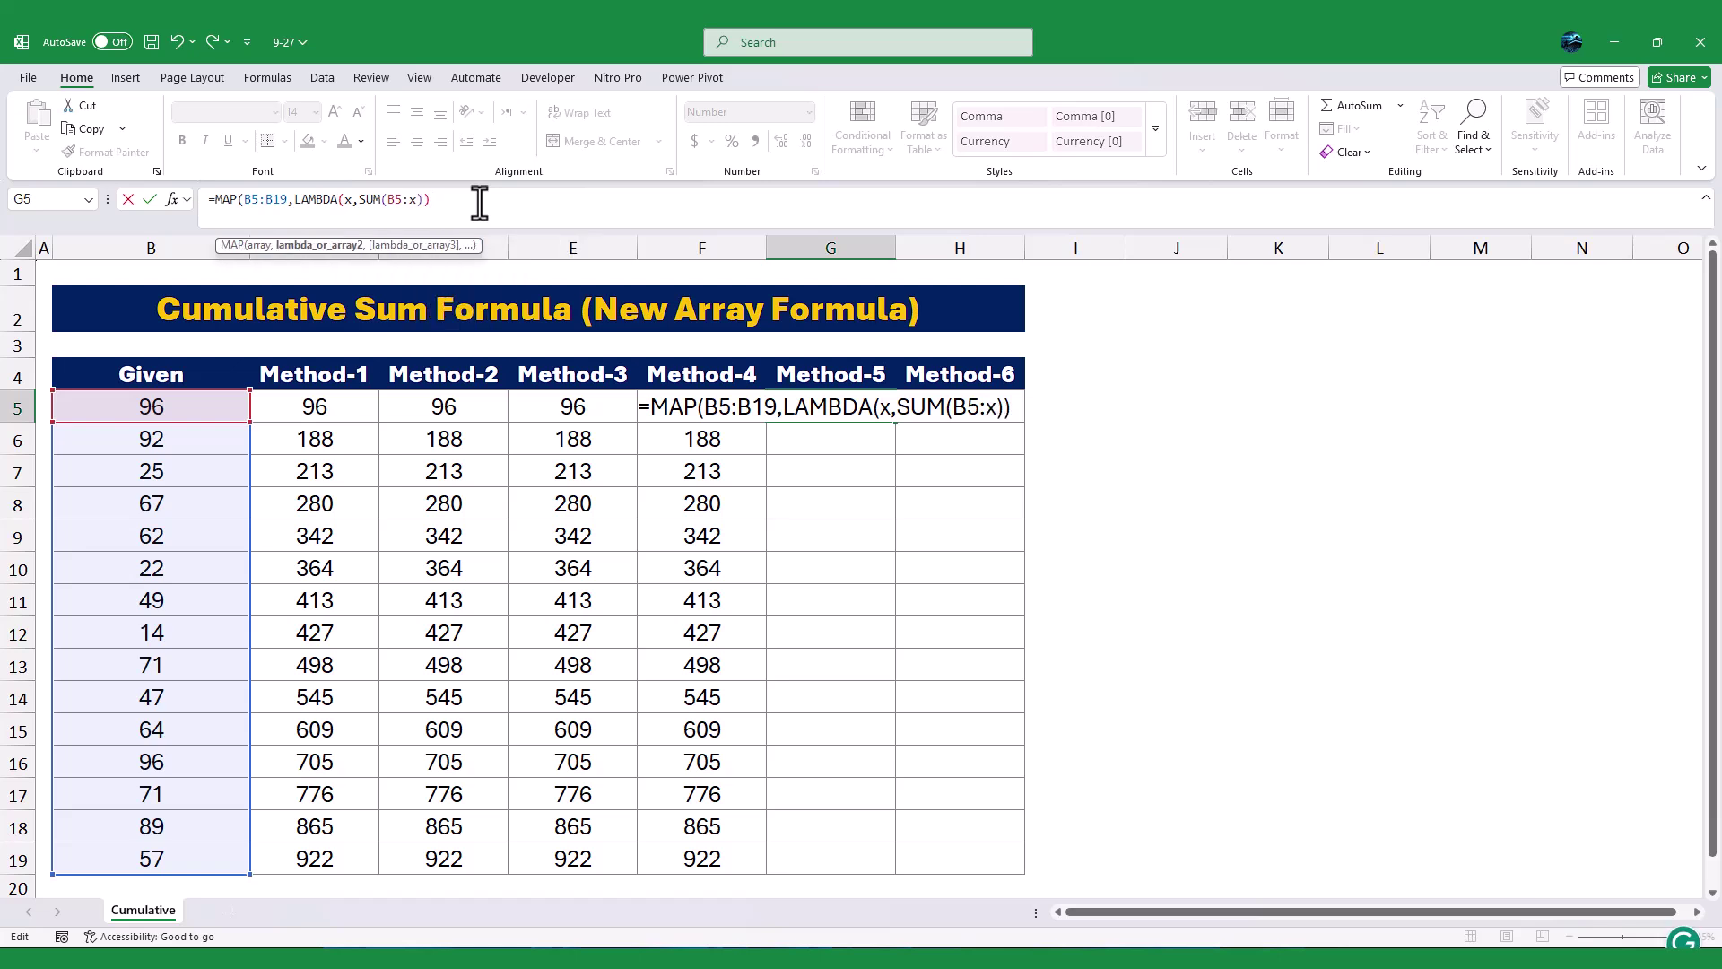
text())
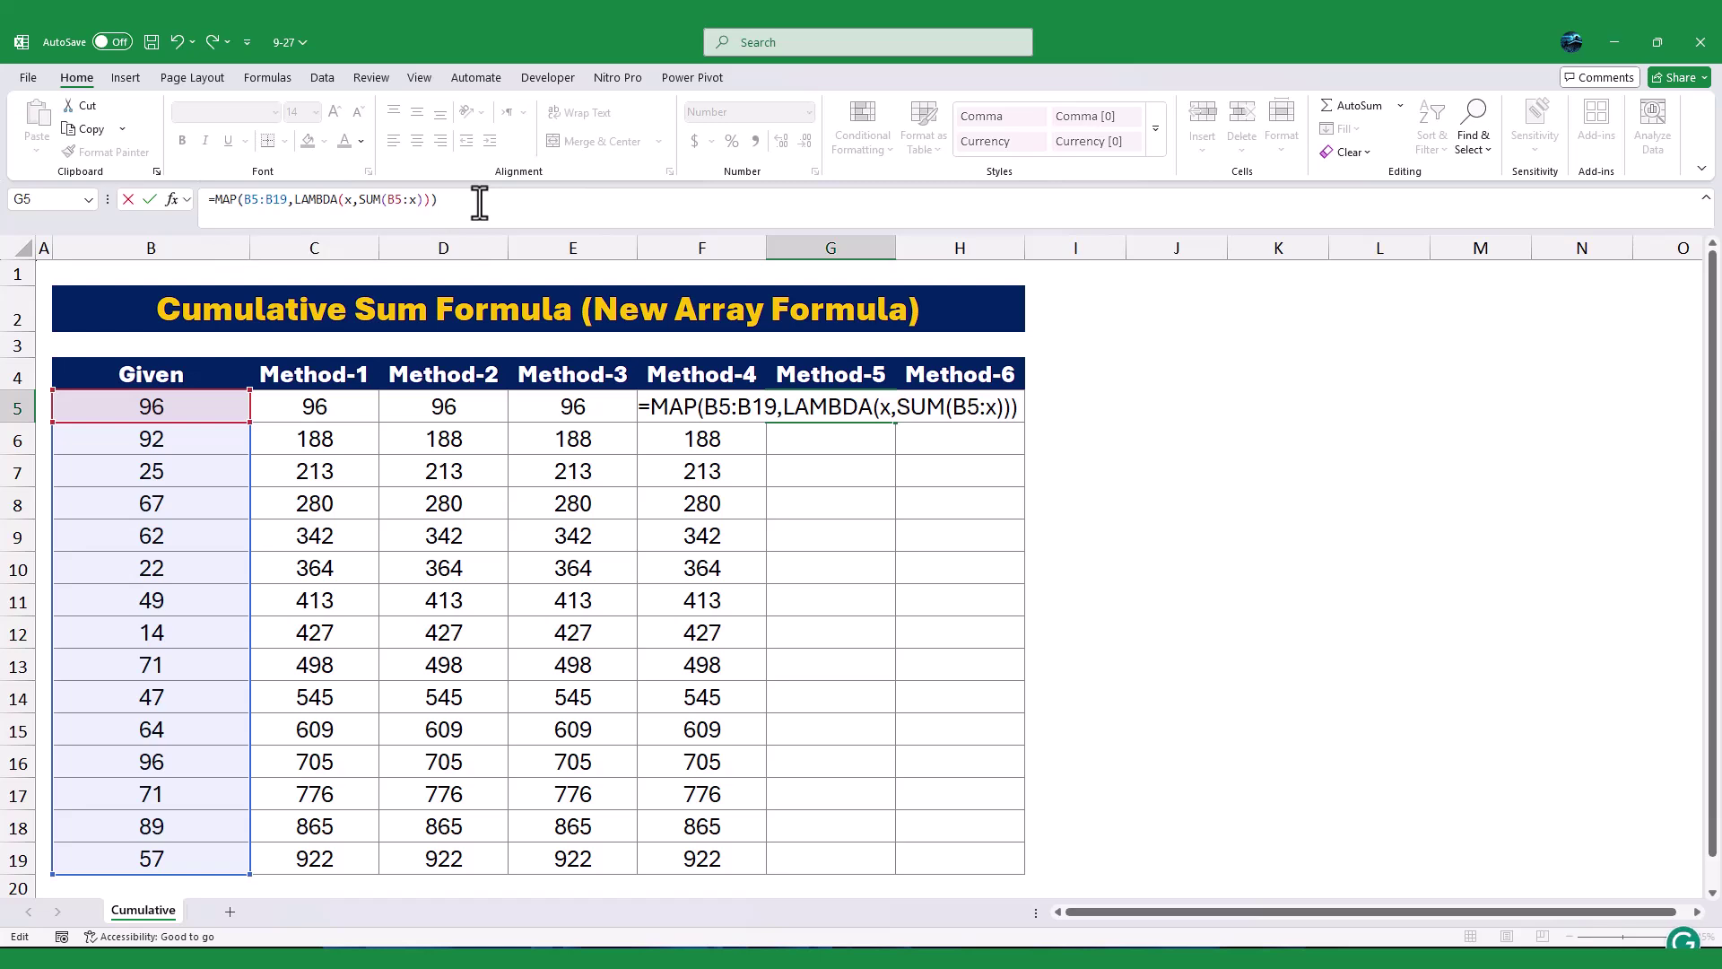
key(Return)
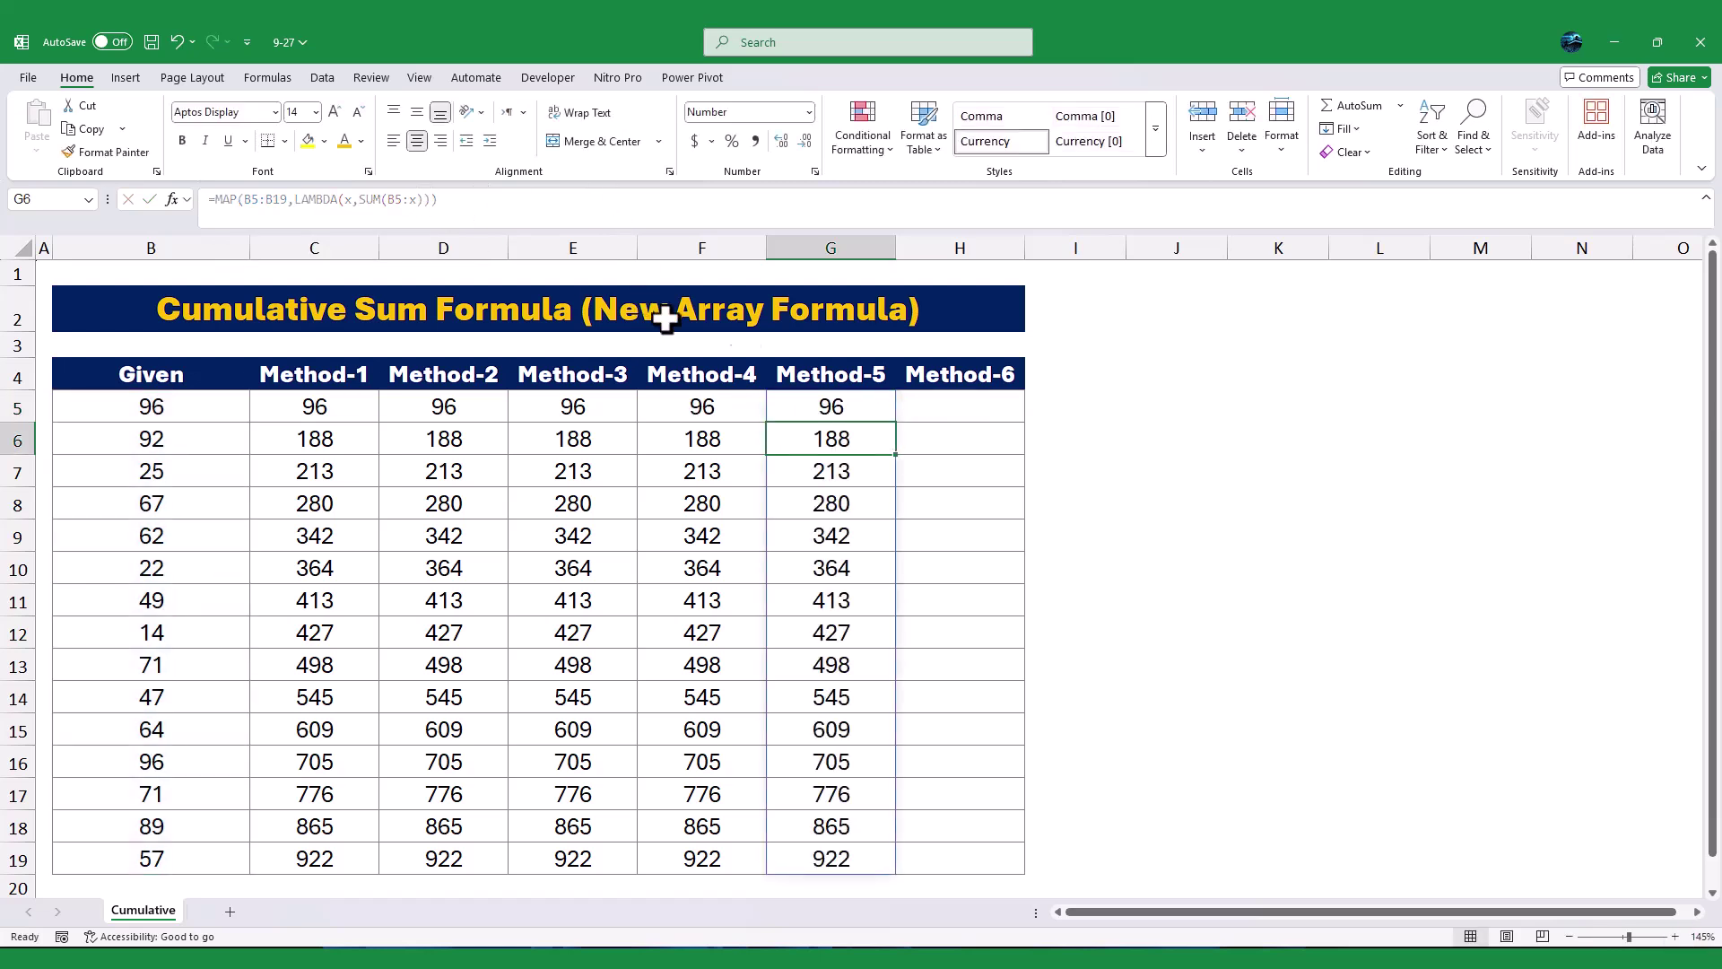
Begin a BYROW formula in H5 under Method-6 with the range B5:B19 as its array
click(936, 415)
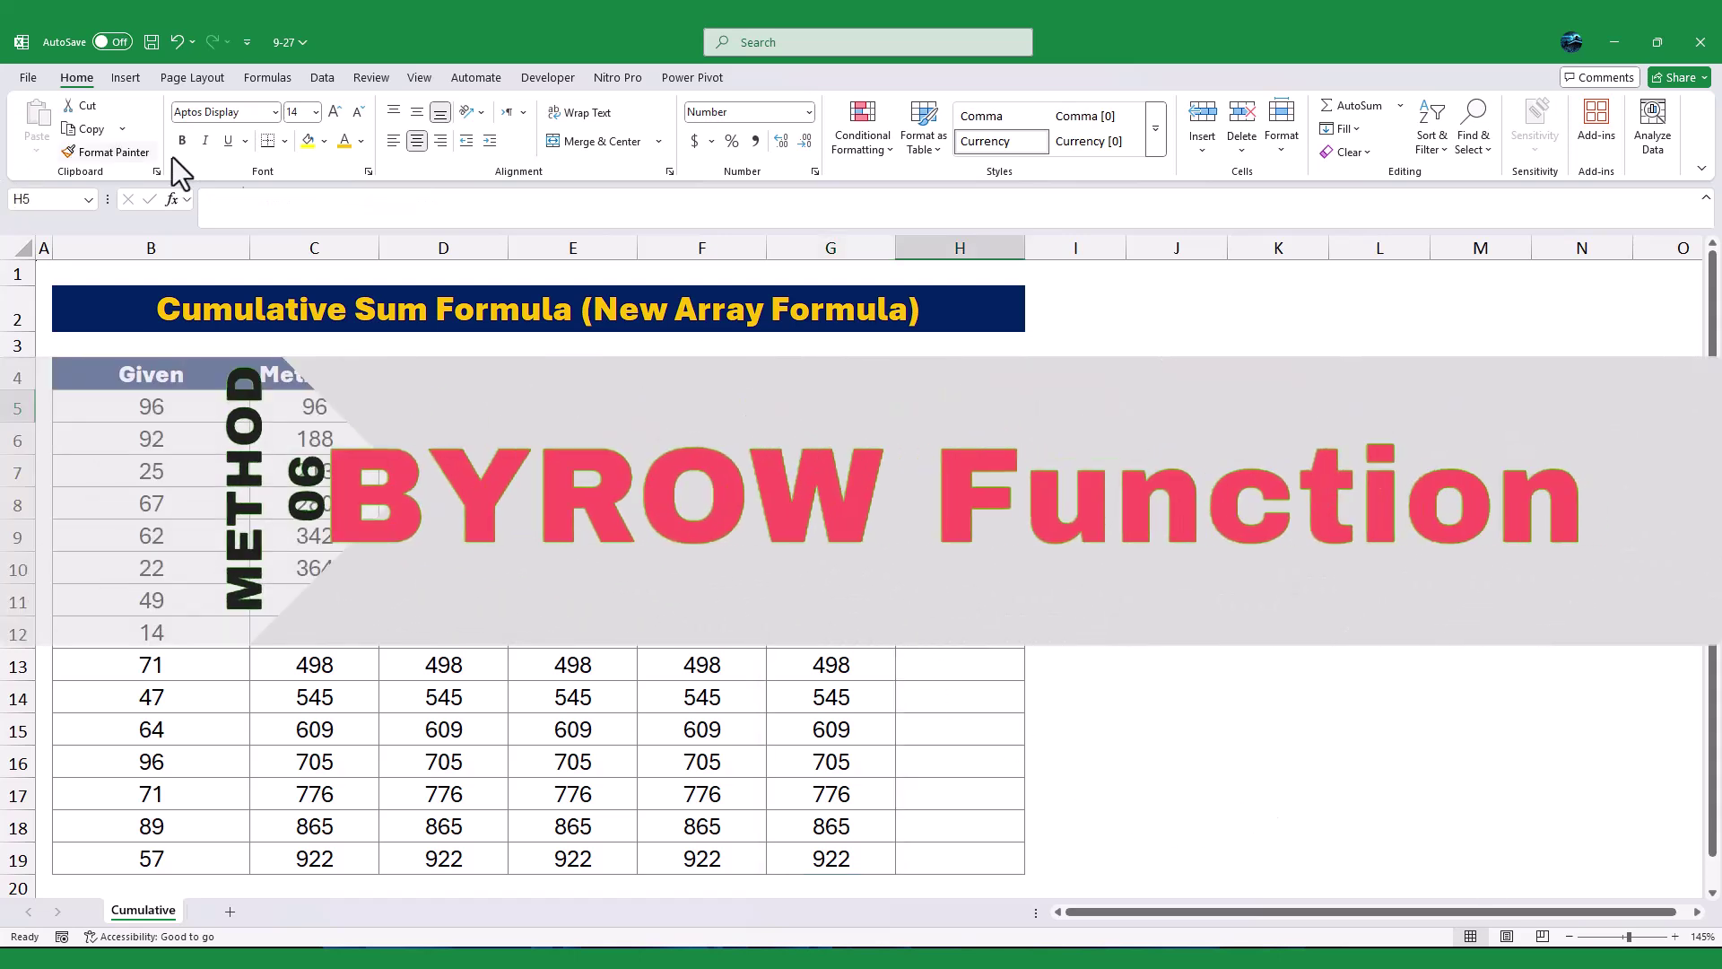
text(=)
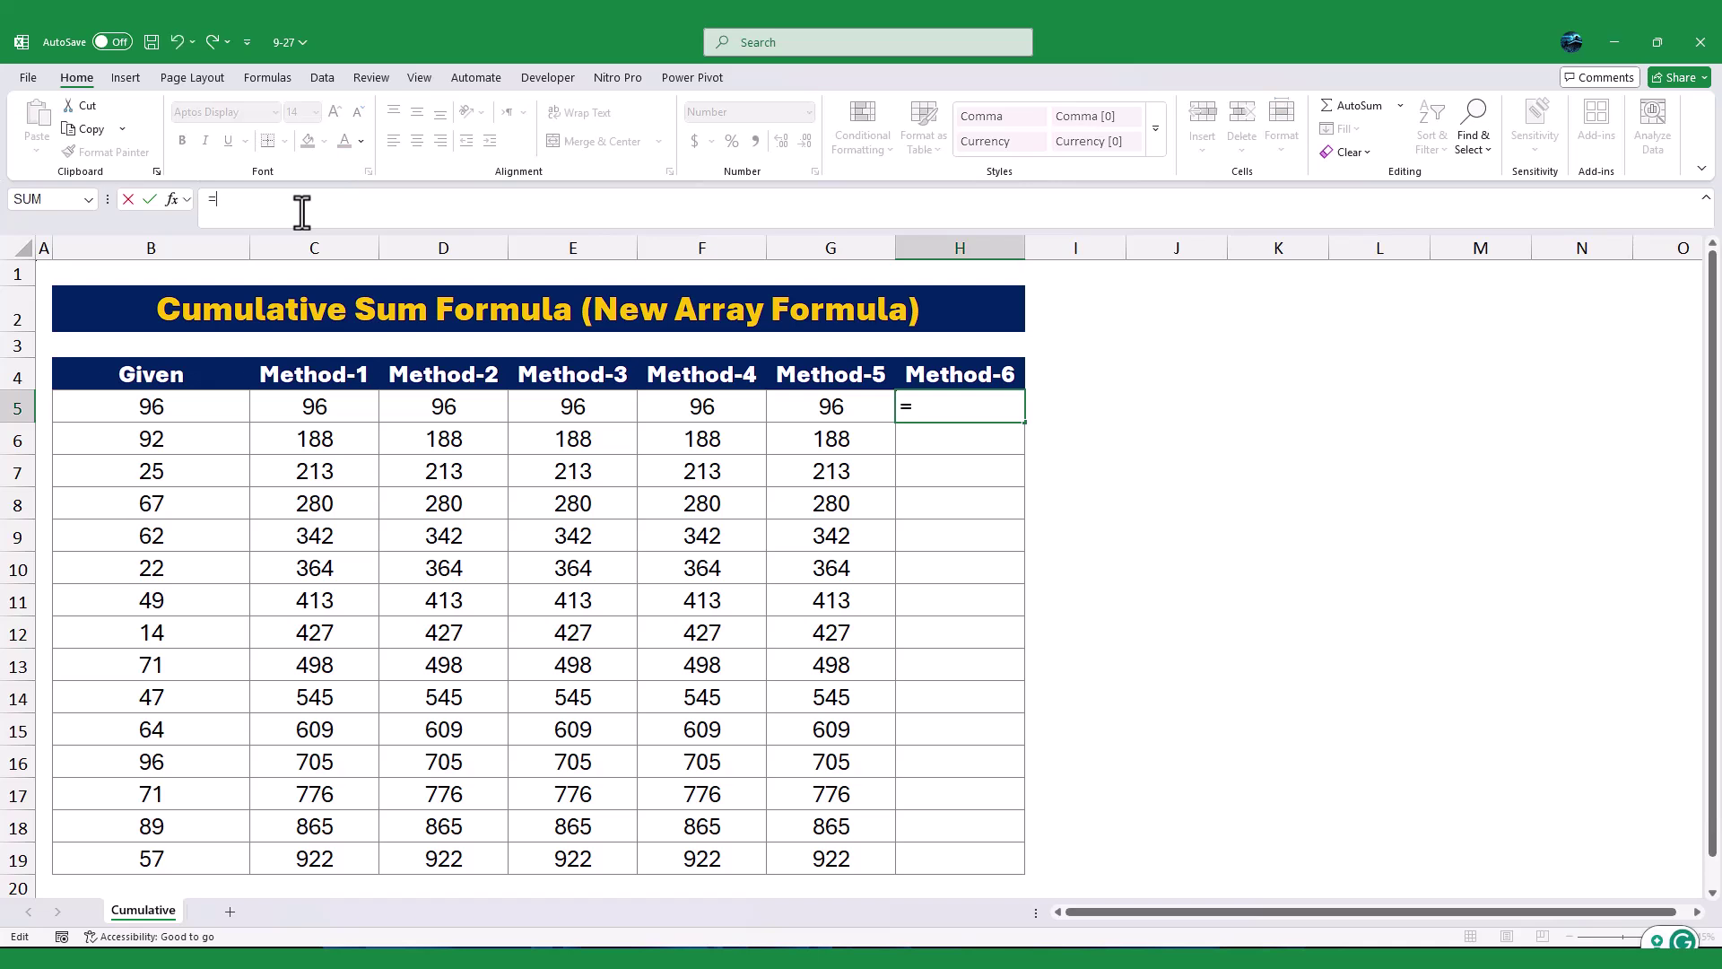
text(byro)
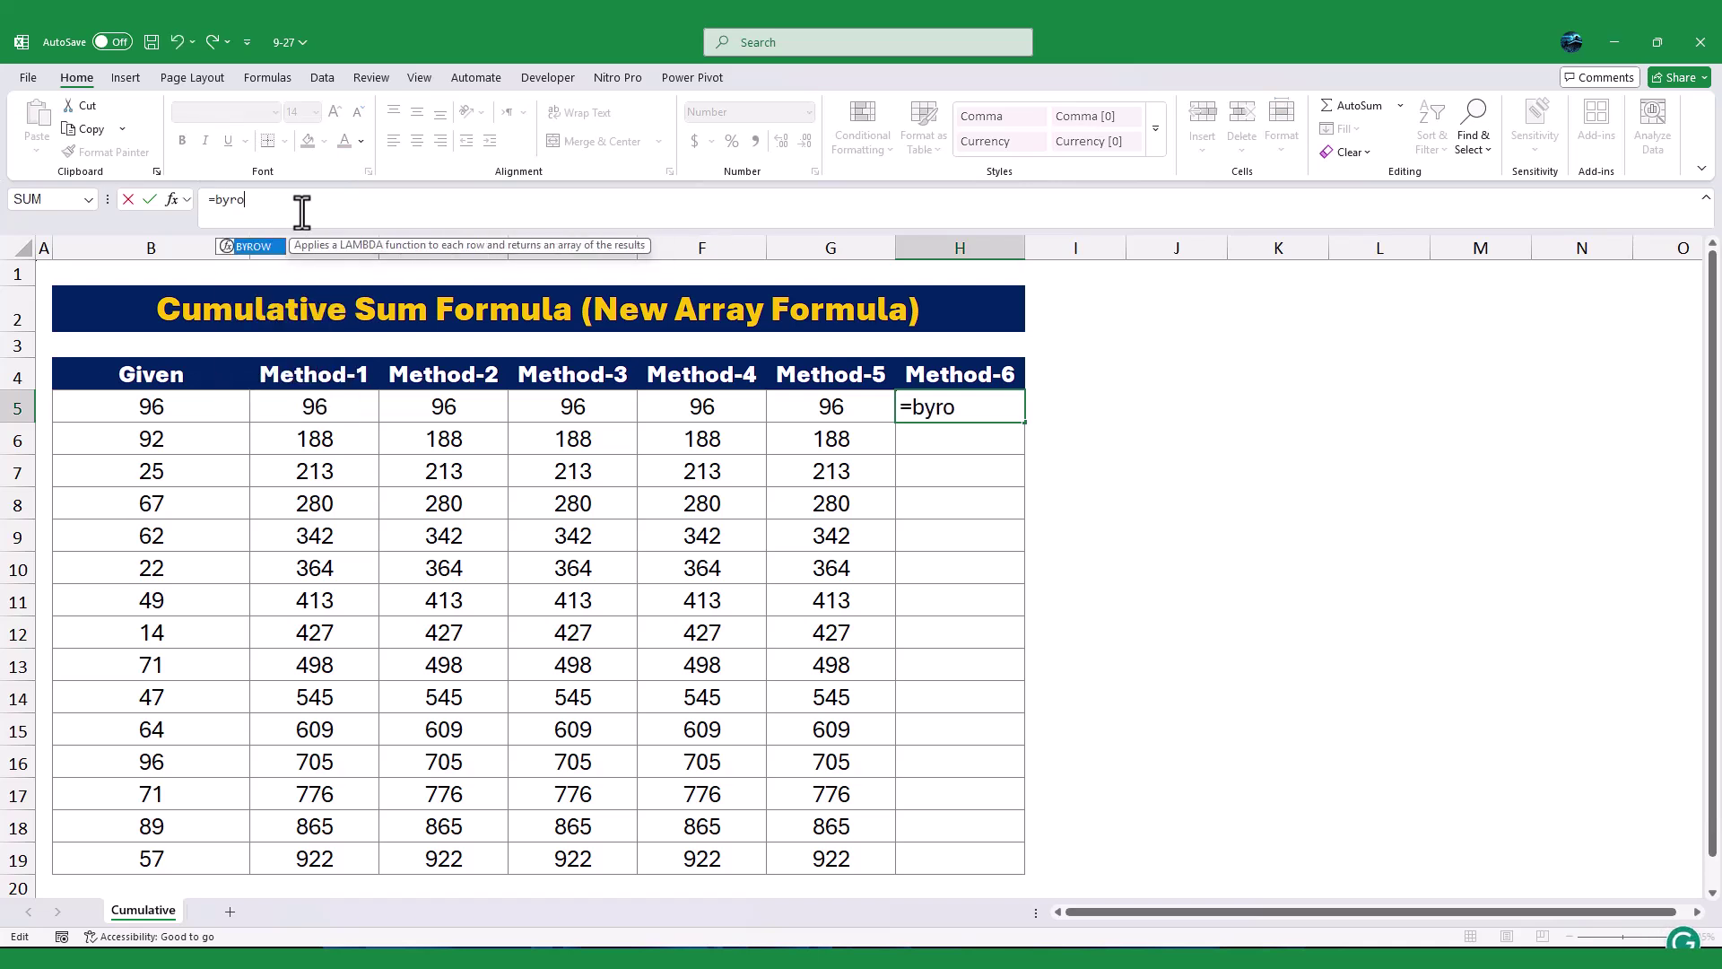
key(Tab)
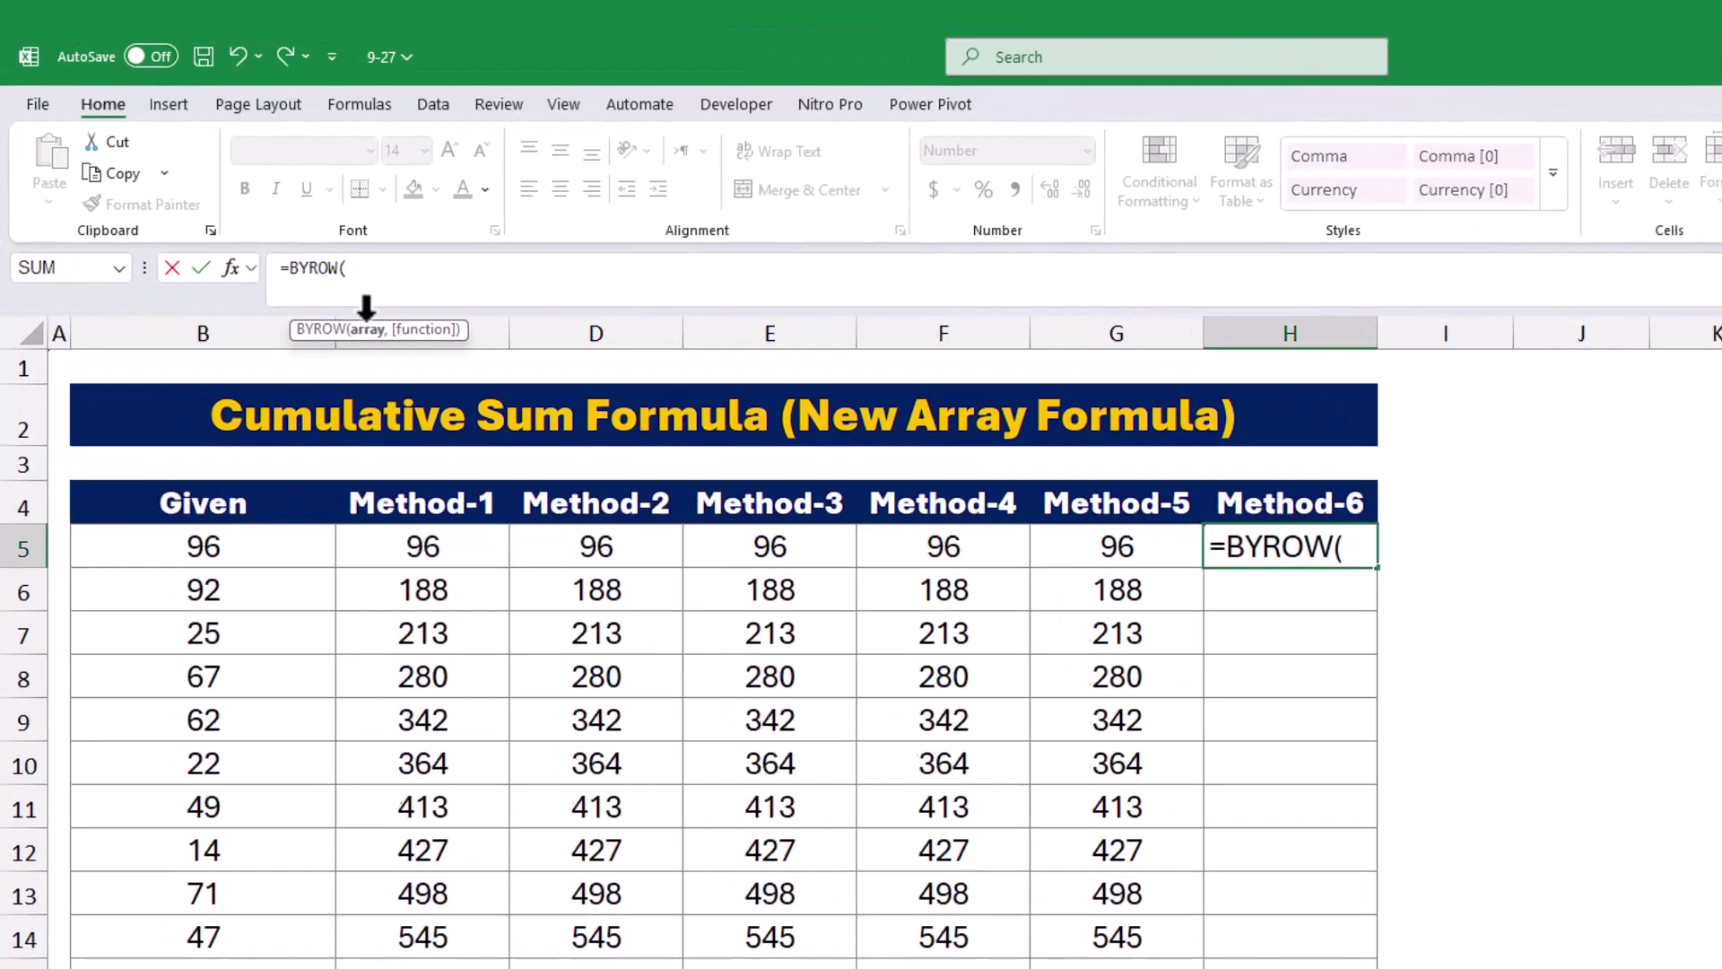
click(204, 555)
key(ctrl+shift+Down)
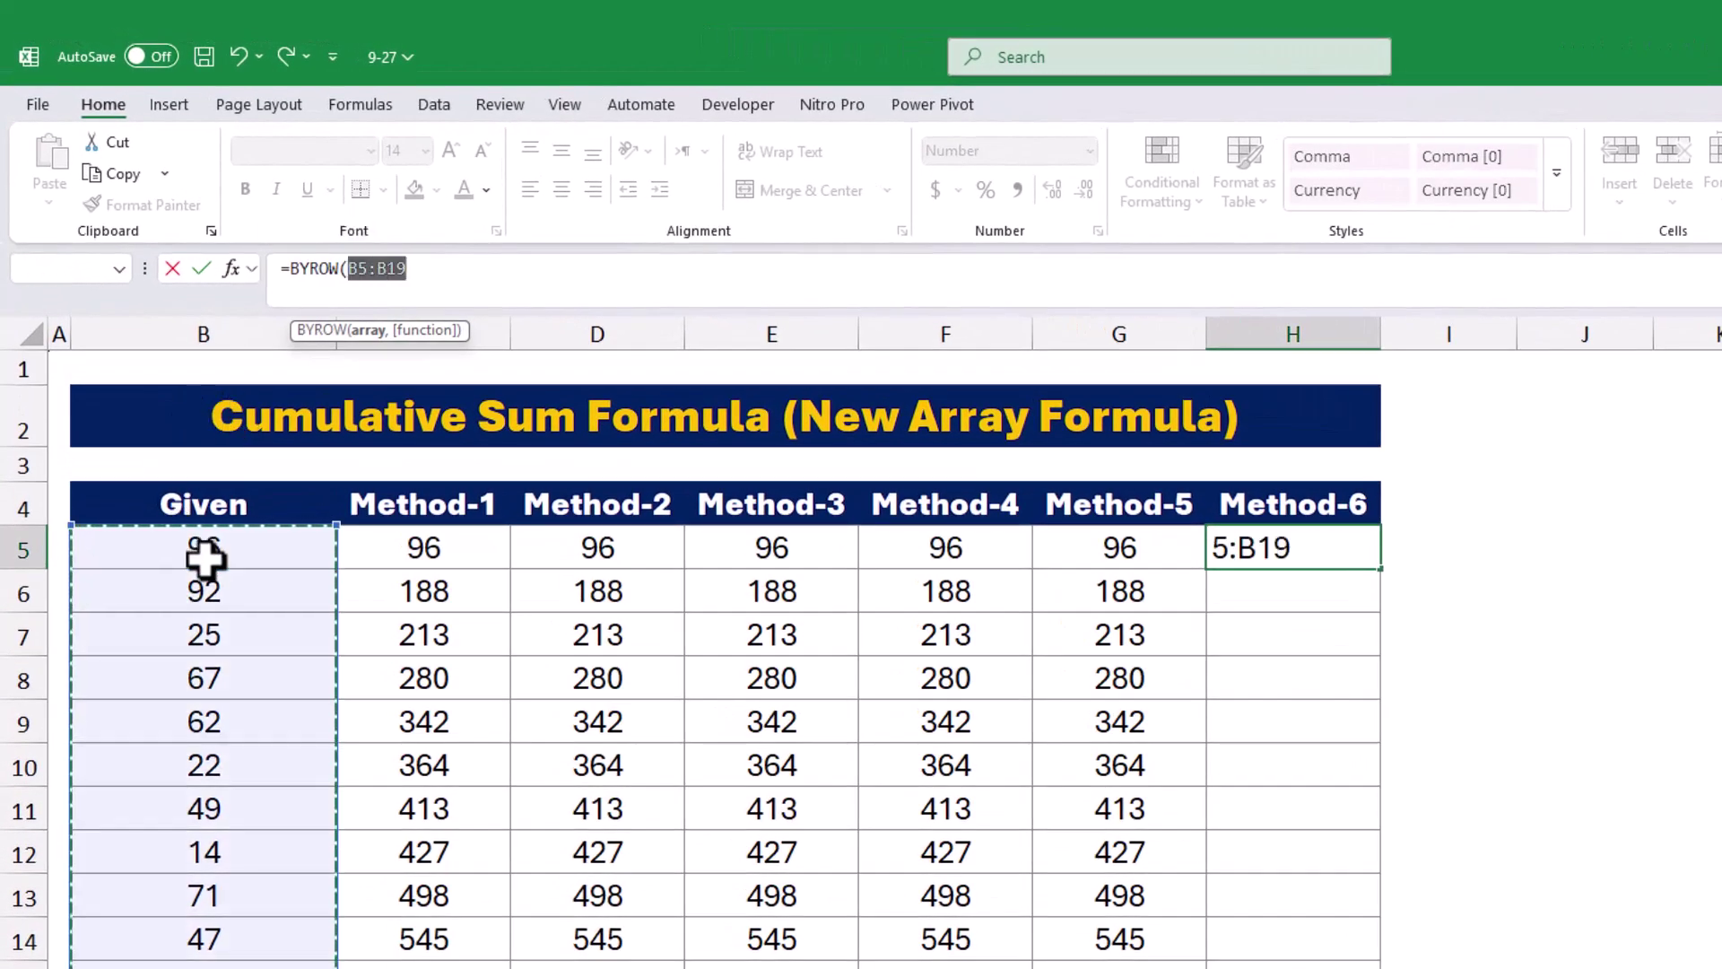
text(,)
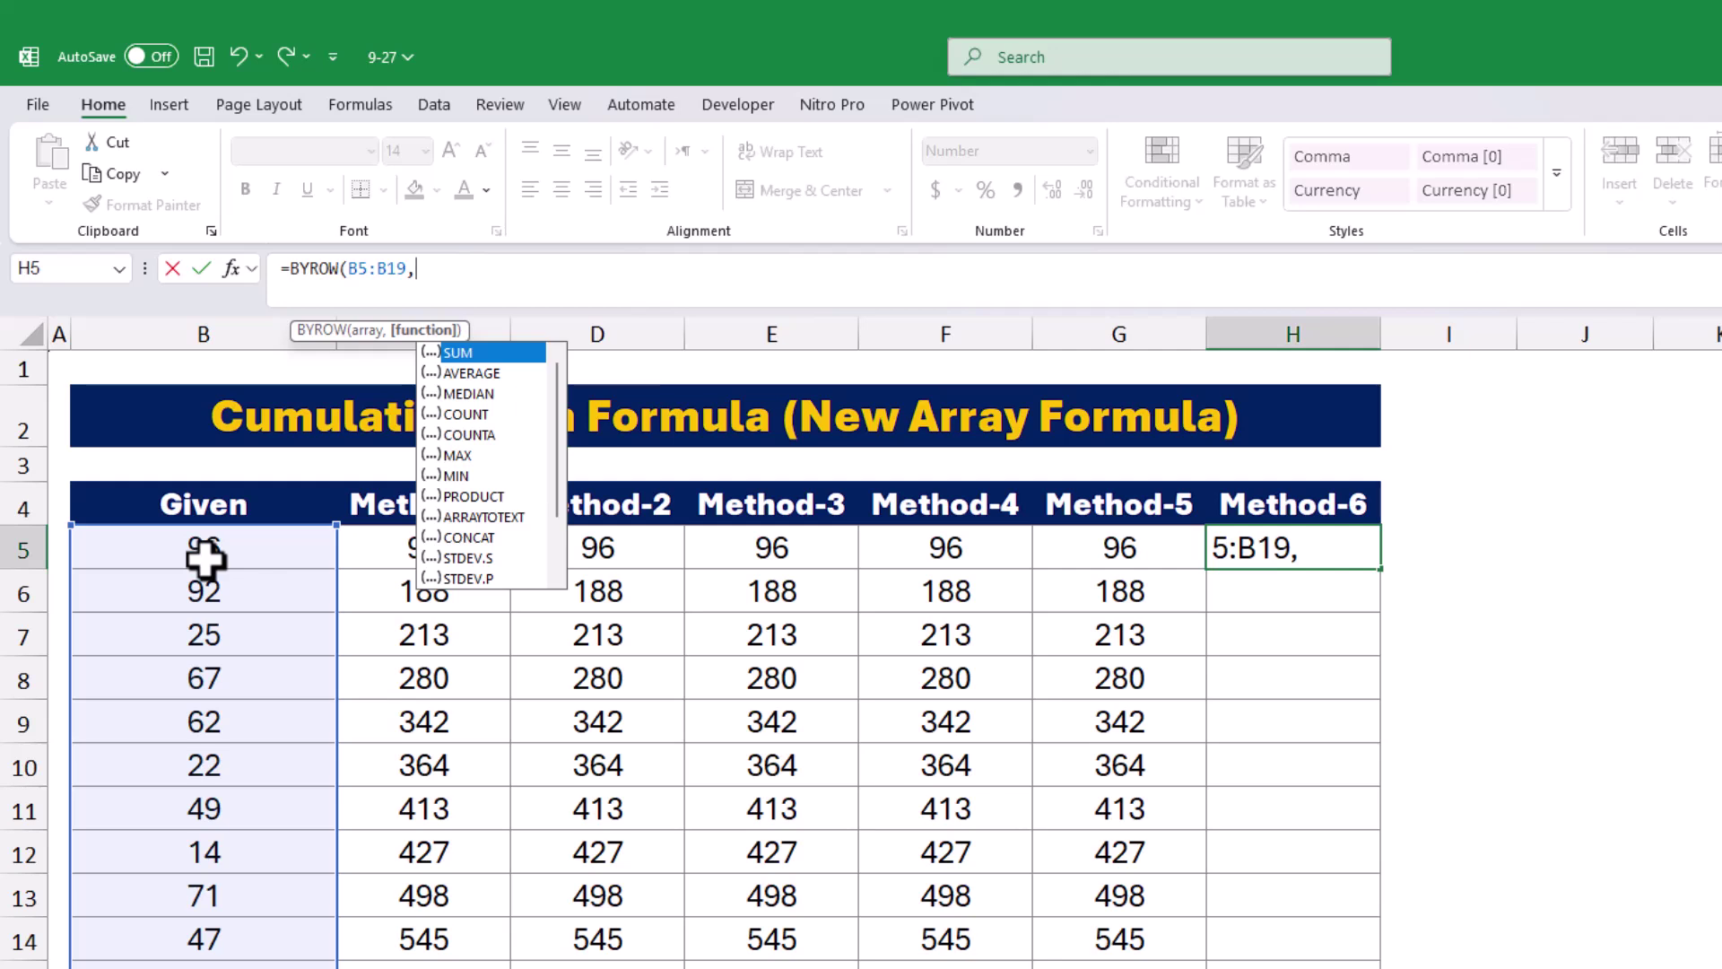
Complete the BYROW formula in H5 with LAMBDA(x,SUM(B5:x)) as its function and commit it
text(lam)
key(Tab)
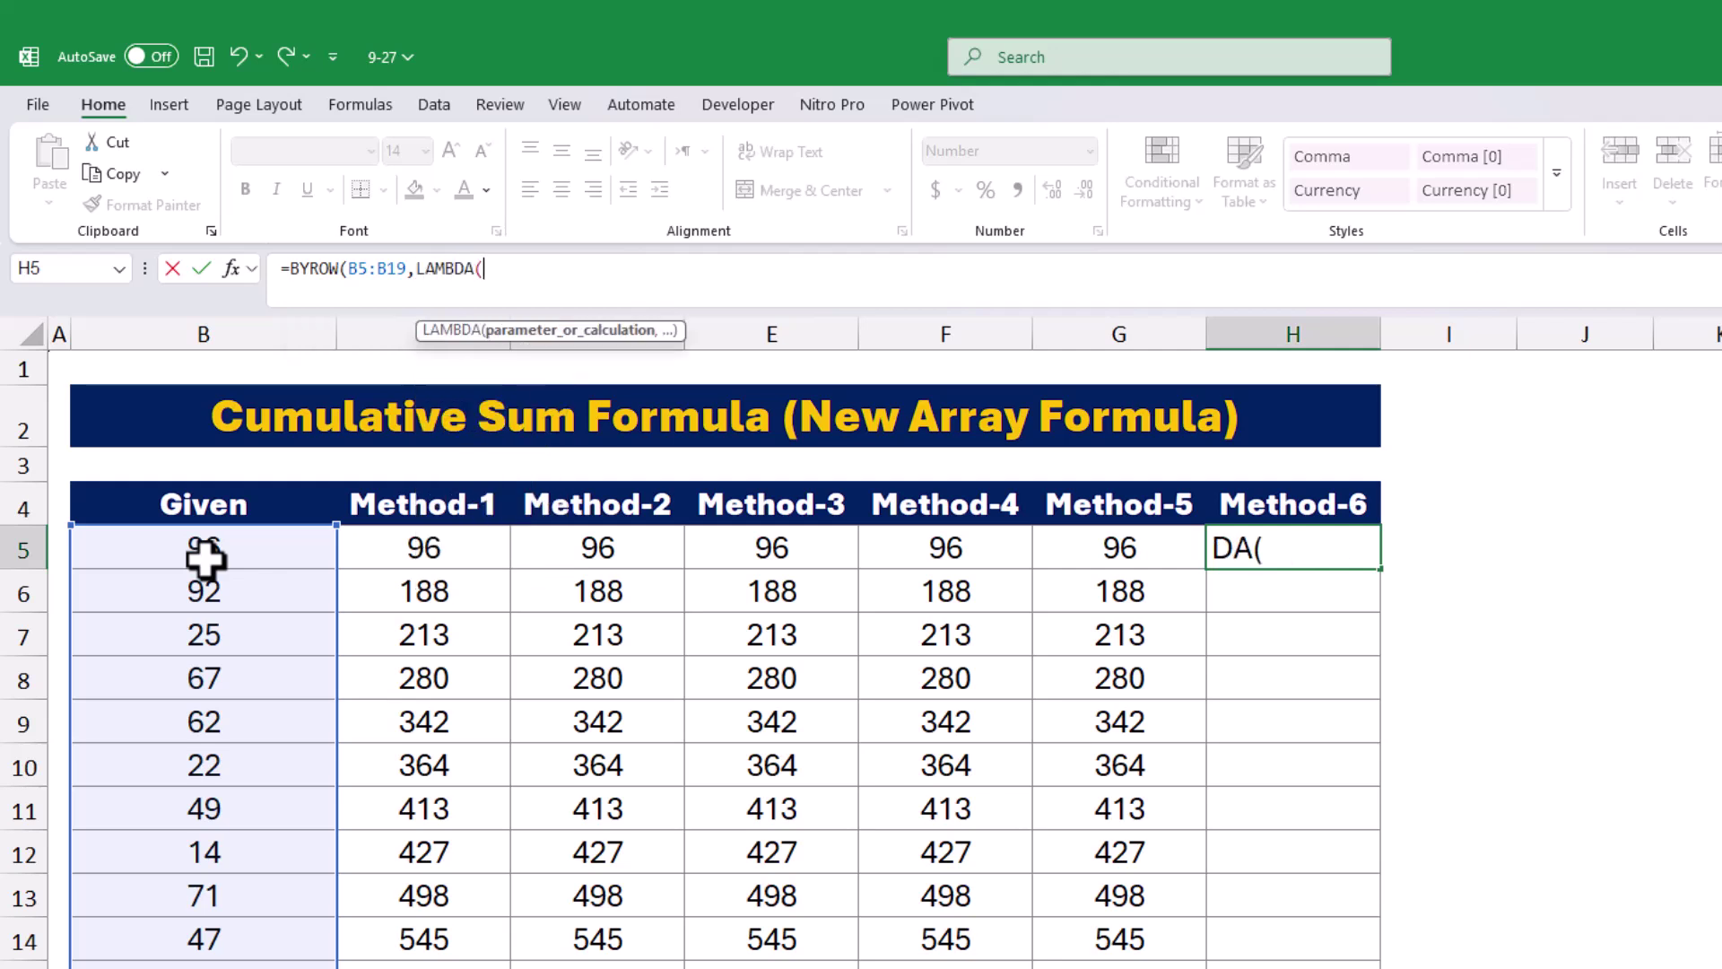
text(x,)
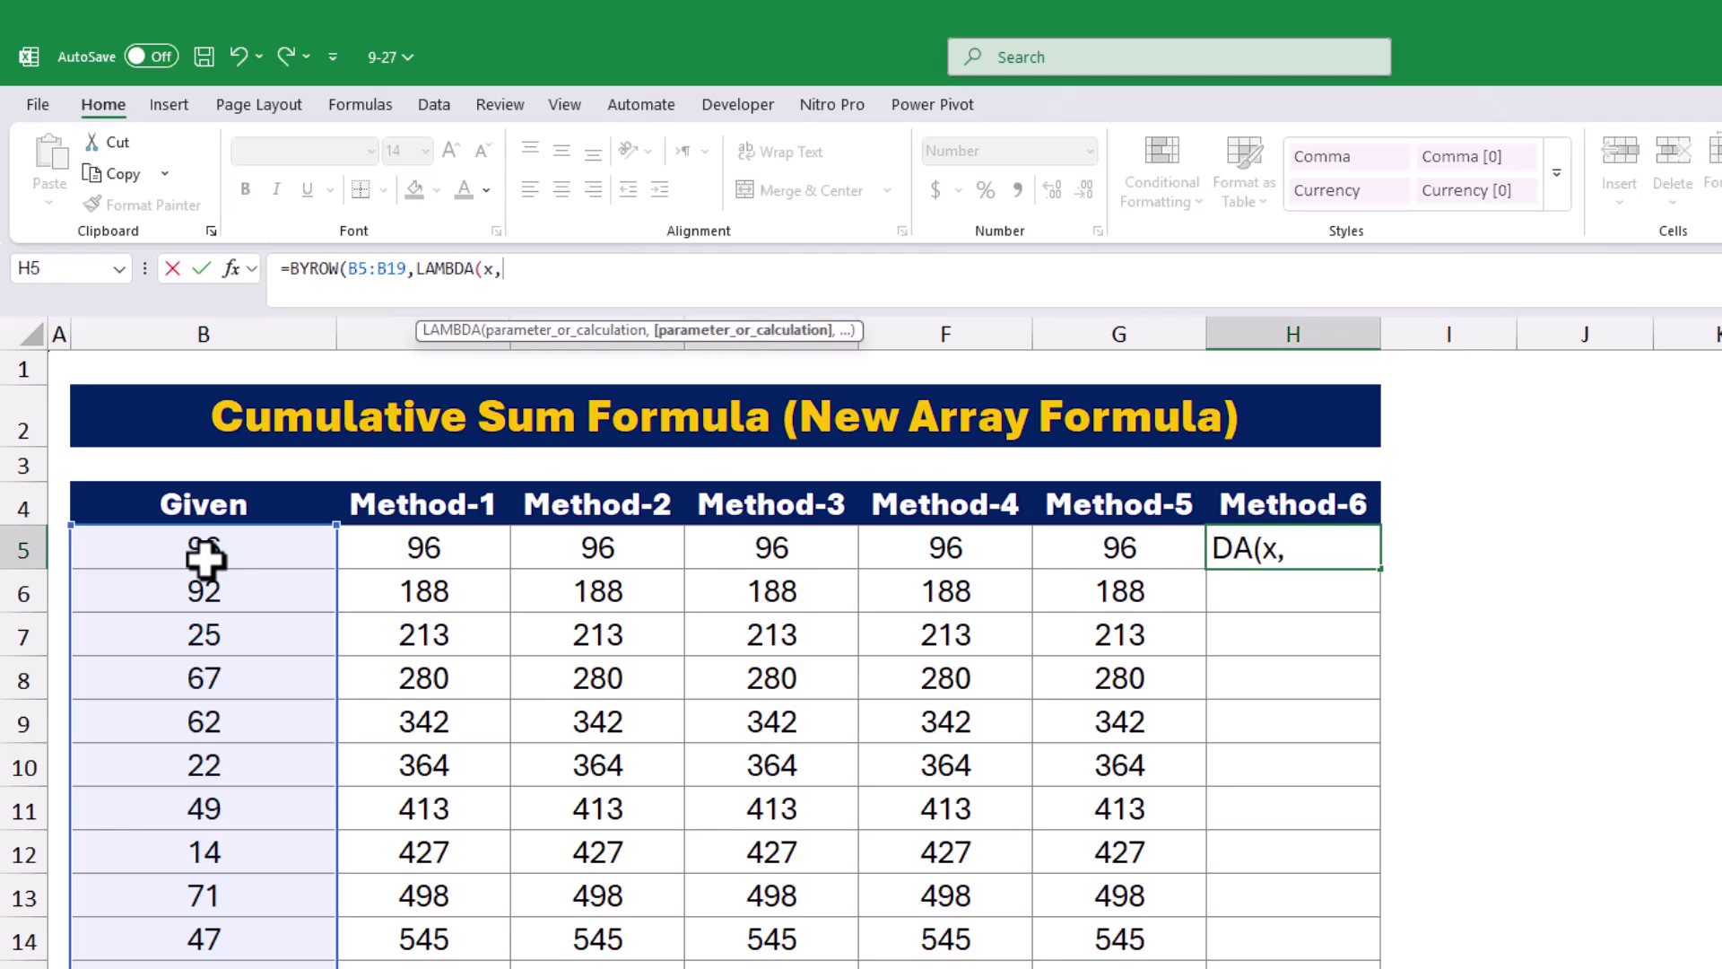
text(sum)
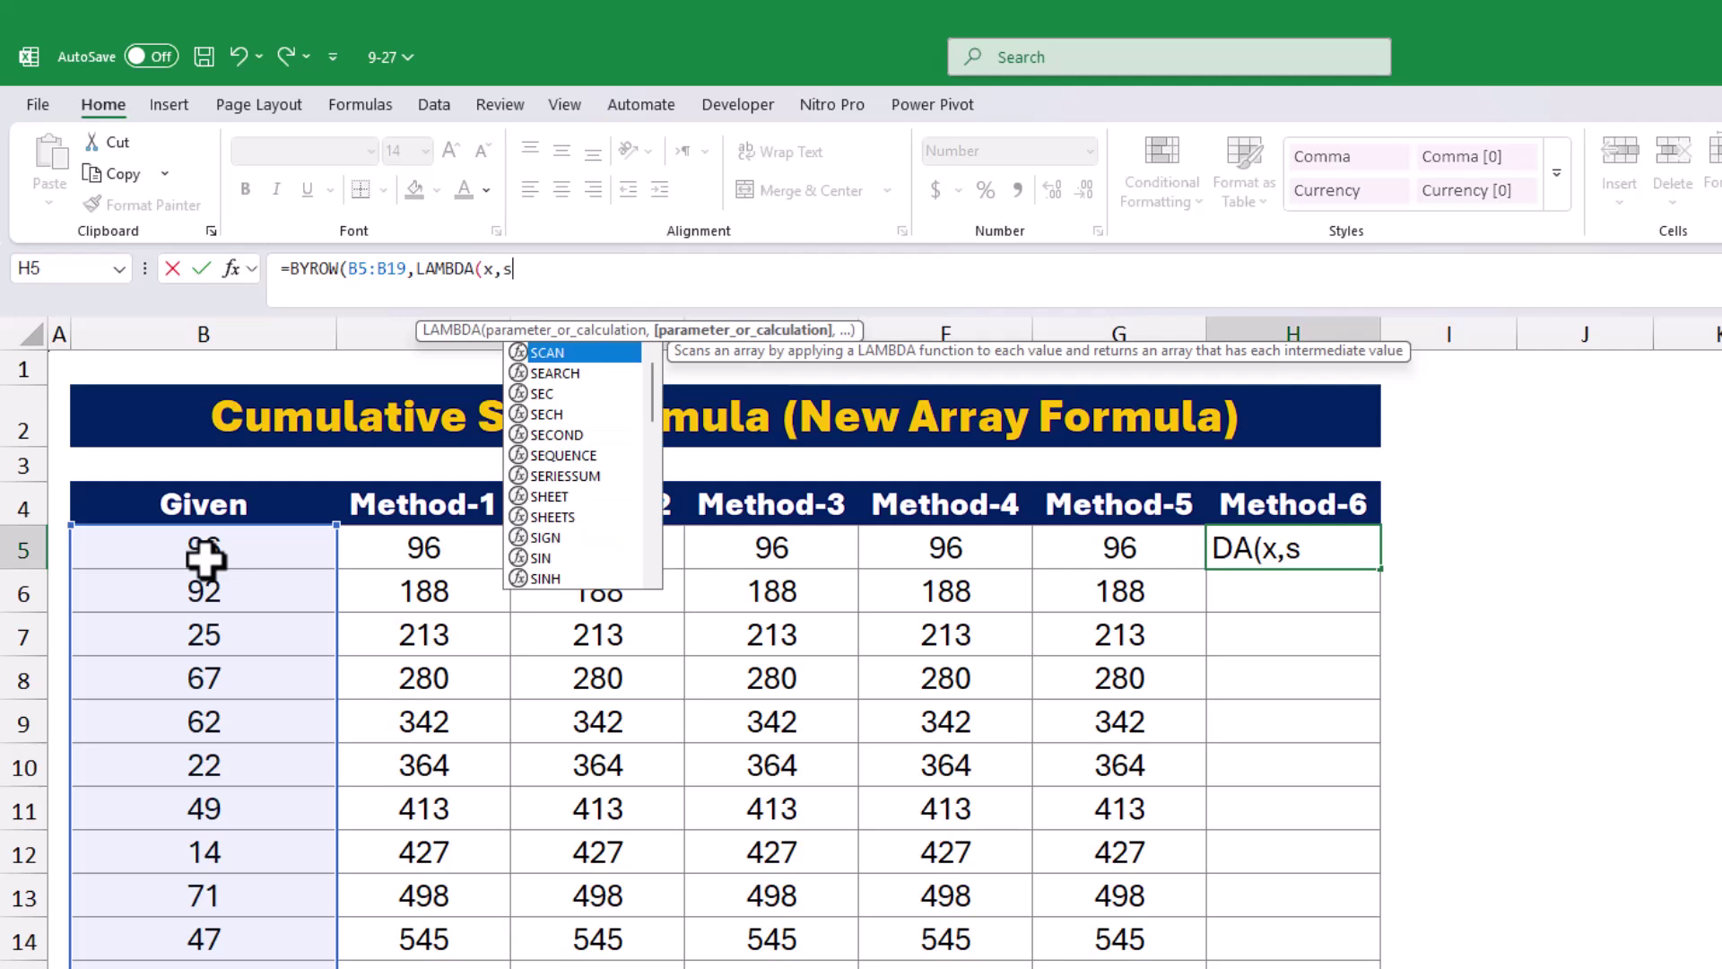
key(Tab)
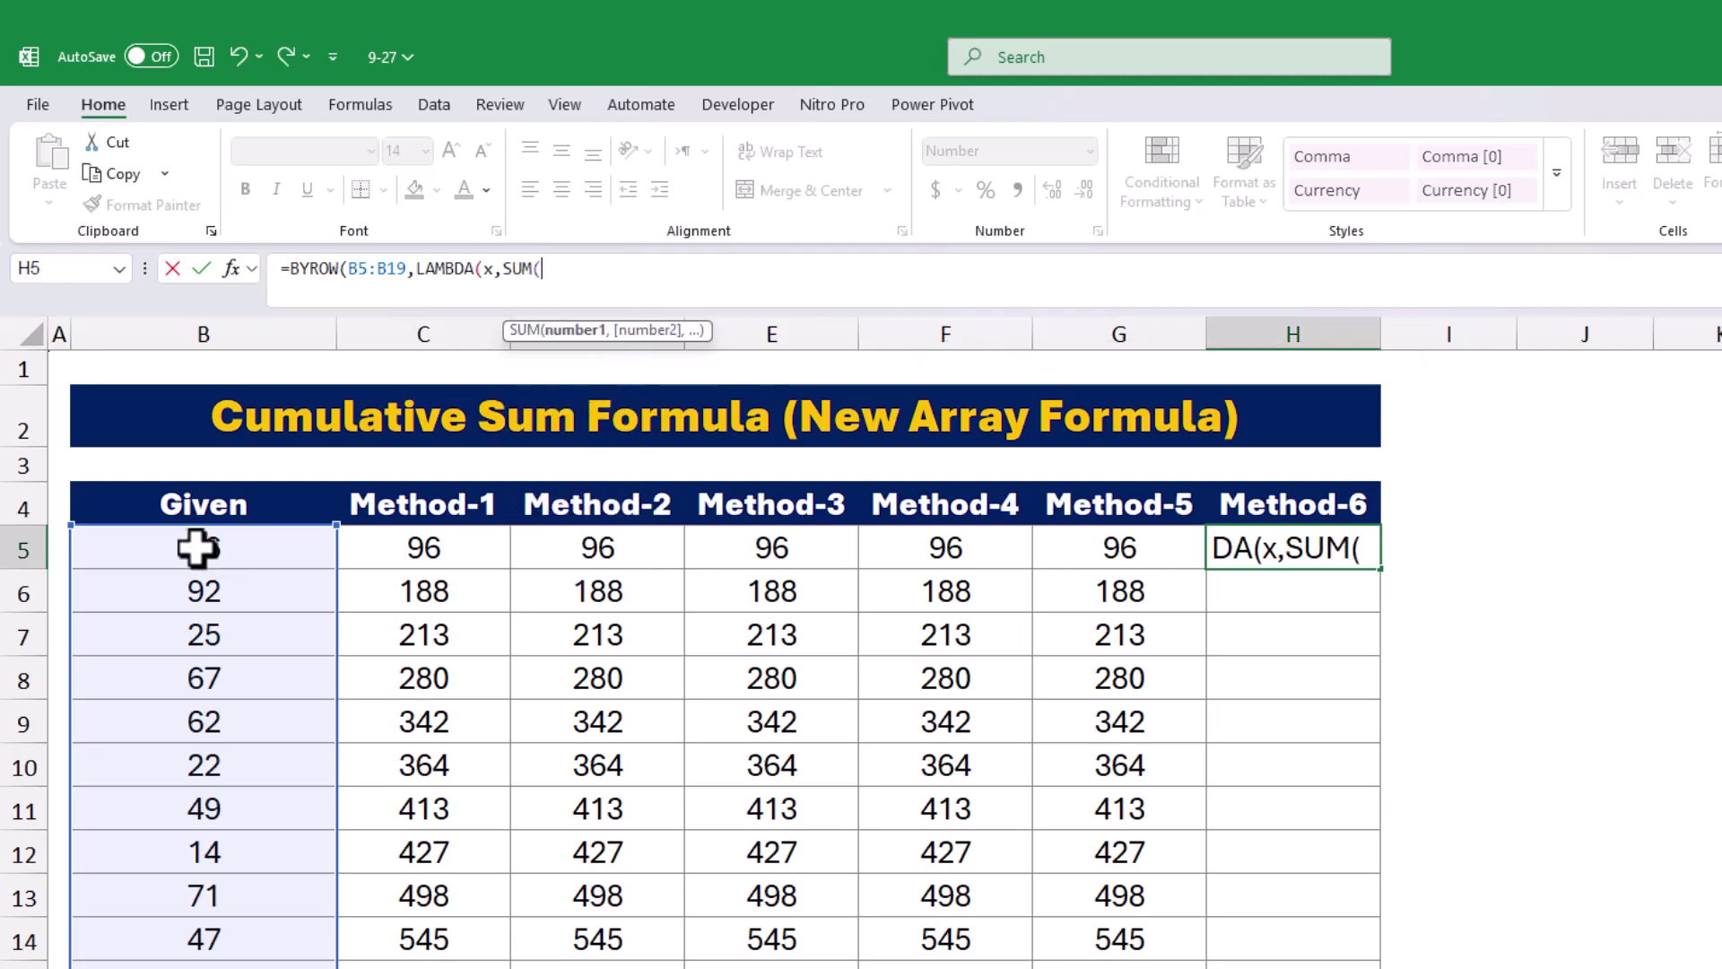
click(205, 558)
text(:)
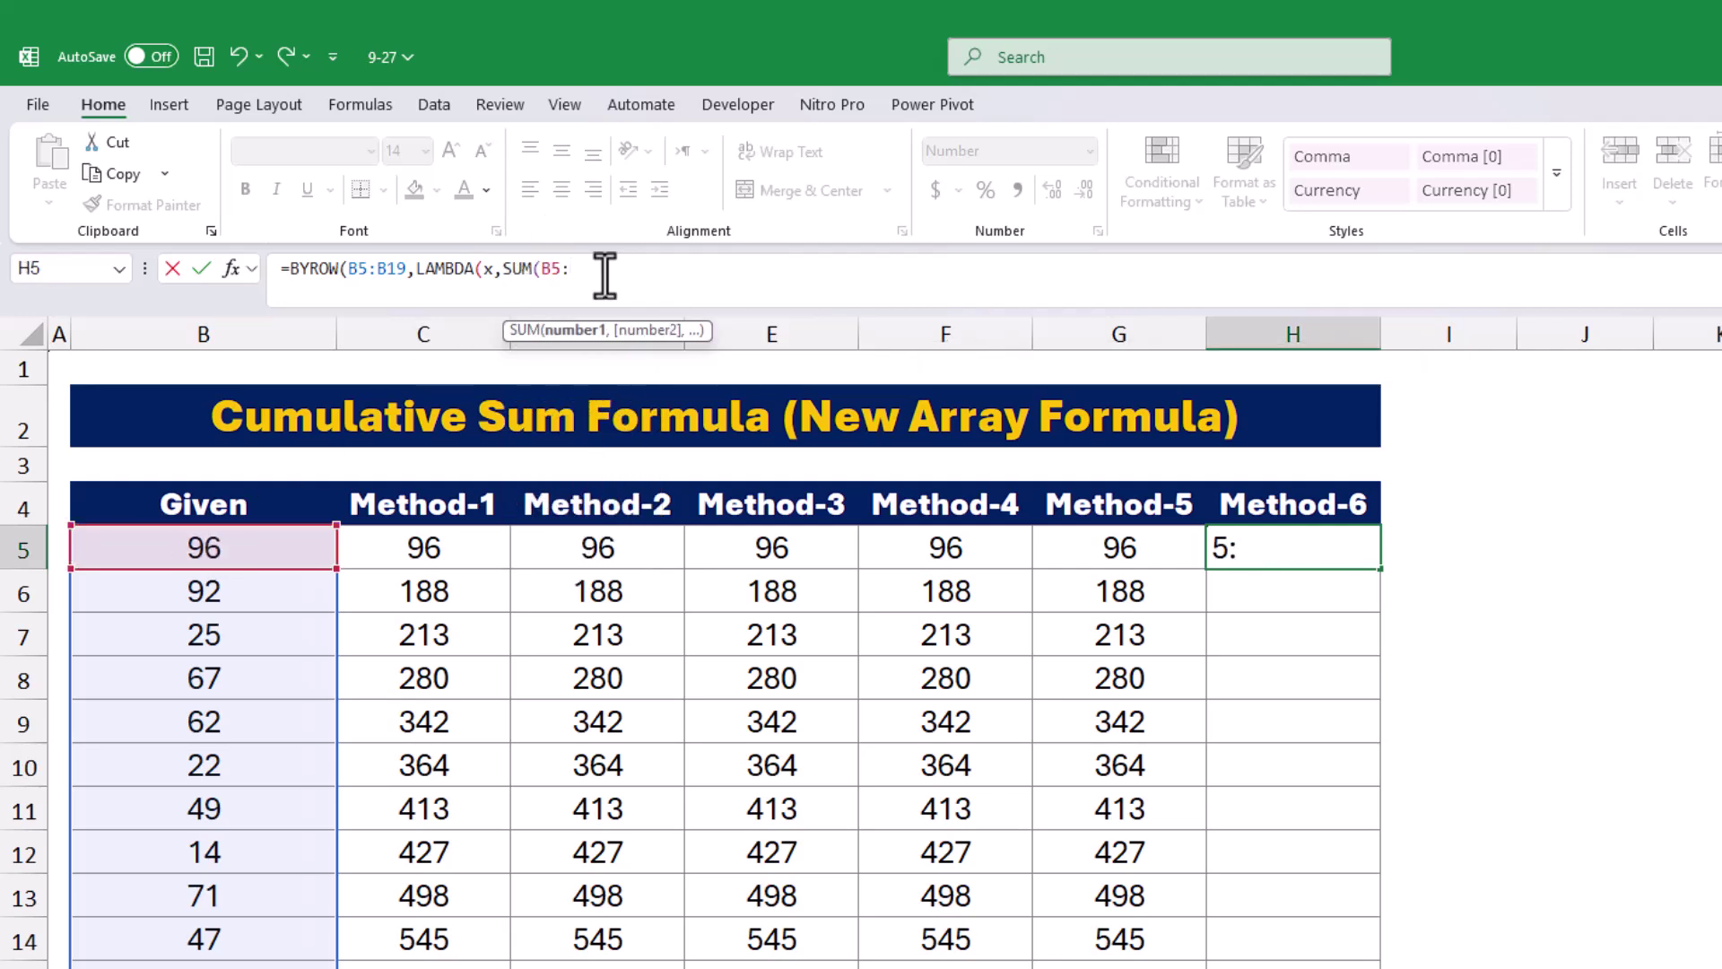
text(x)
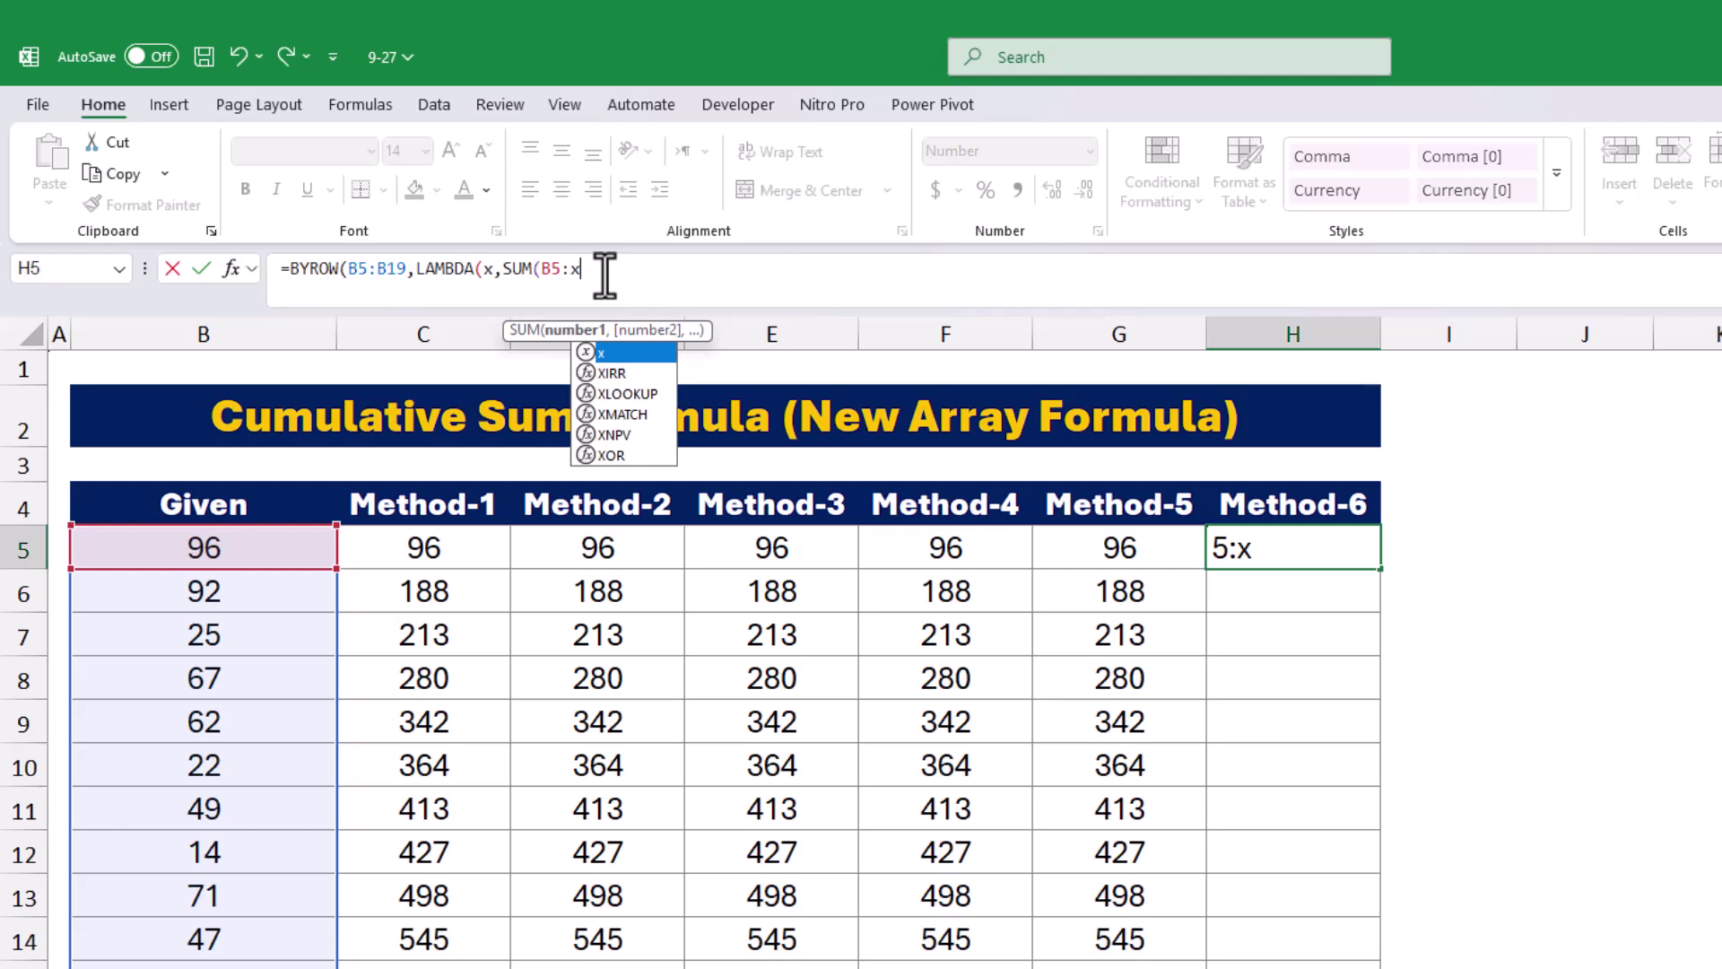
text()))
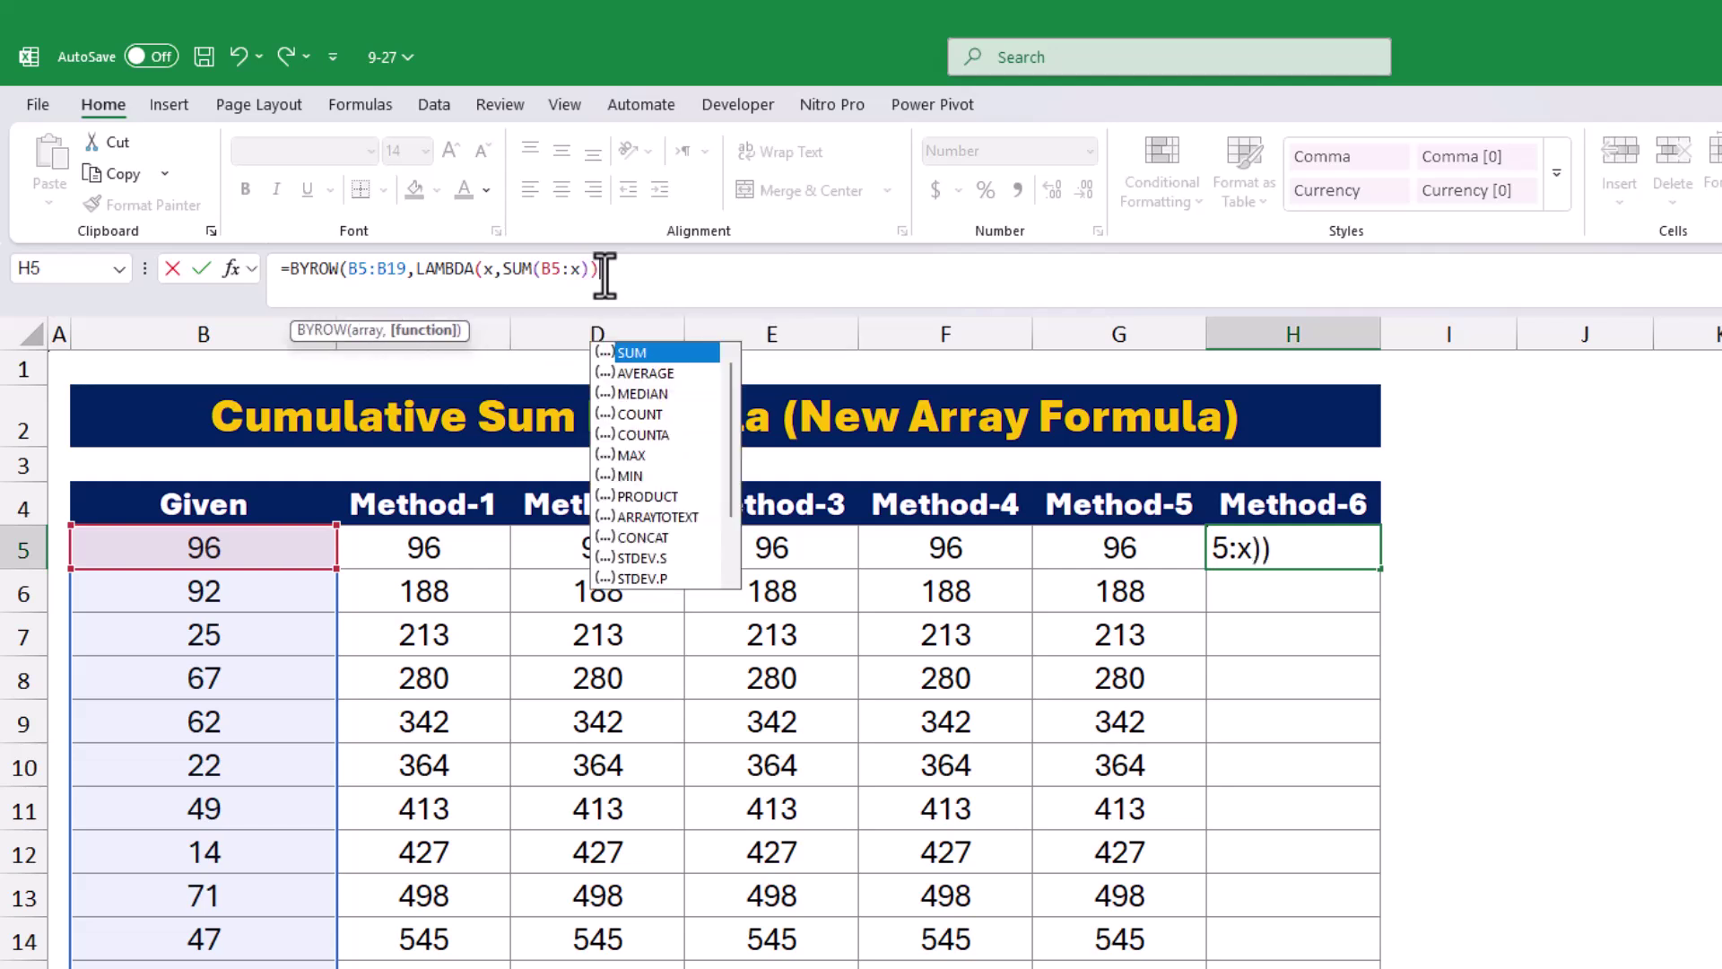
text())
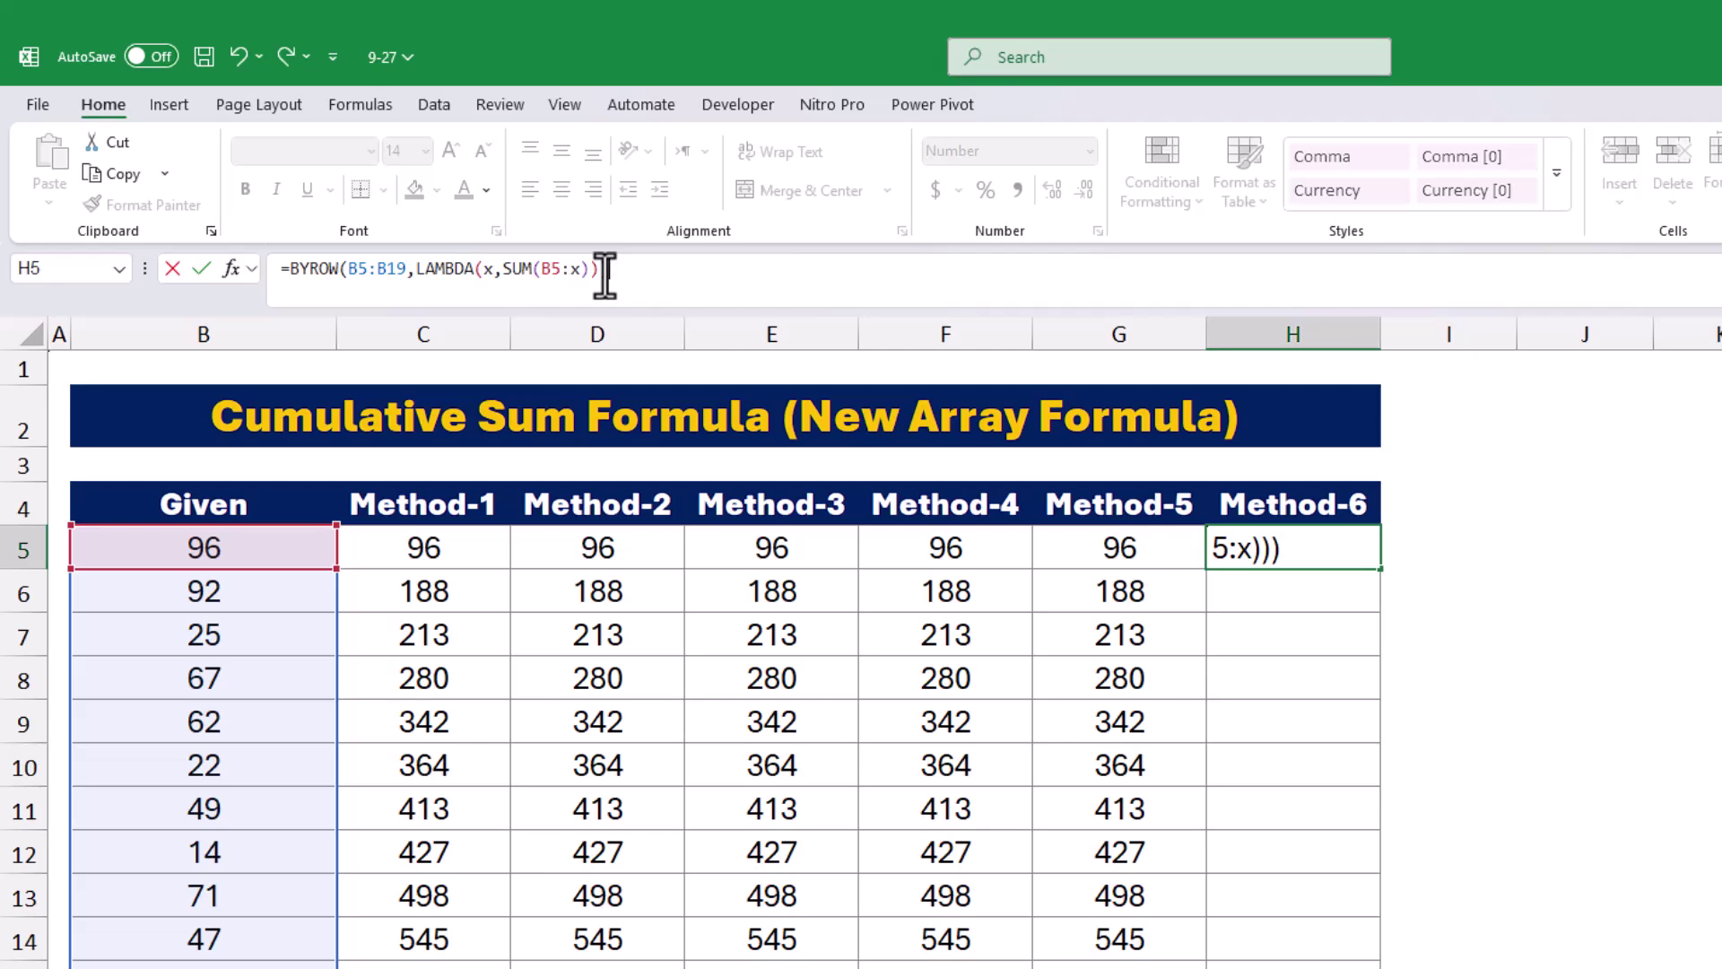
key(Return)
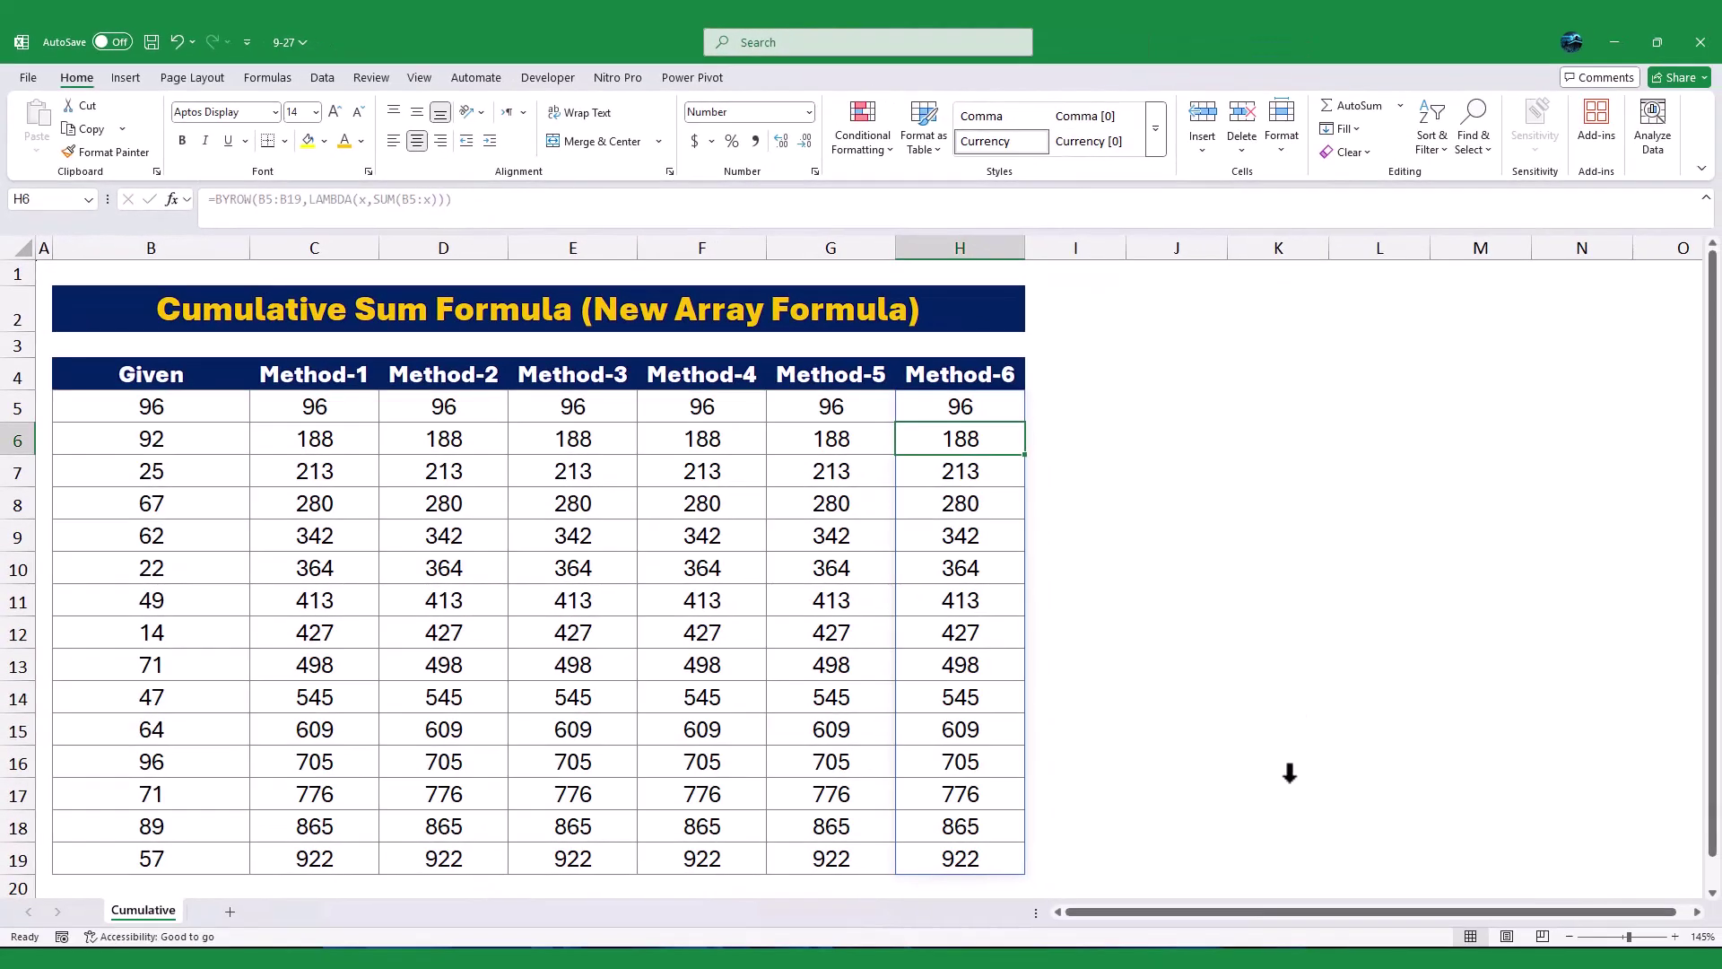
Enter a FORMULATEXT formula in K4 that refers to the first Method-1 cell, C5
click(1284, 759)
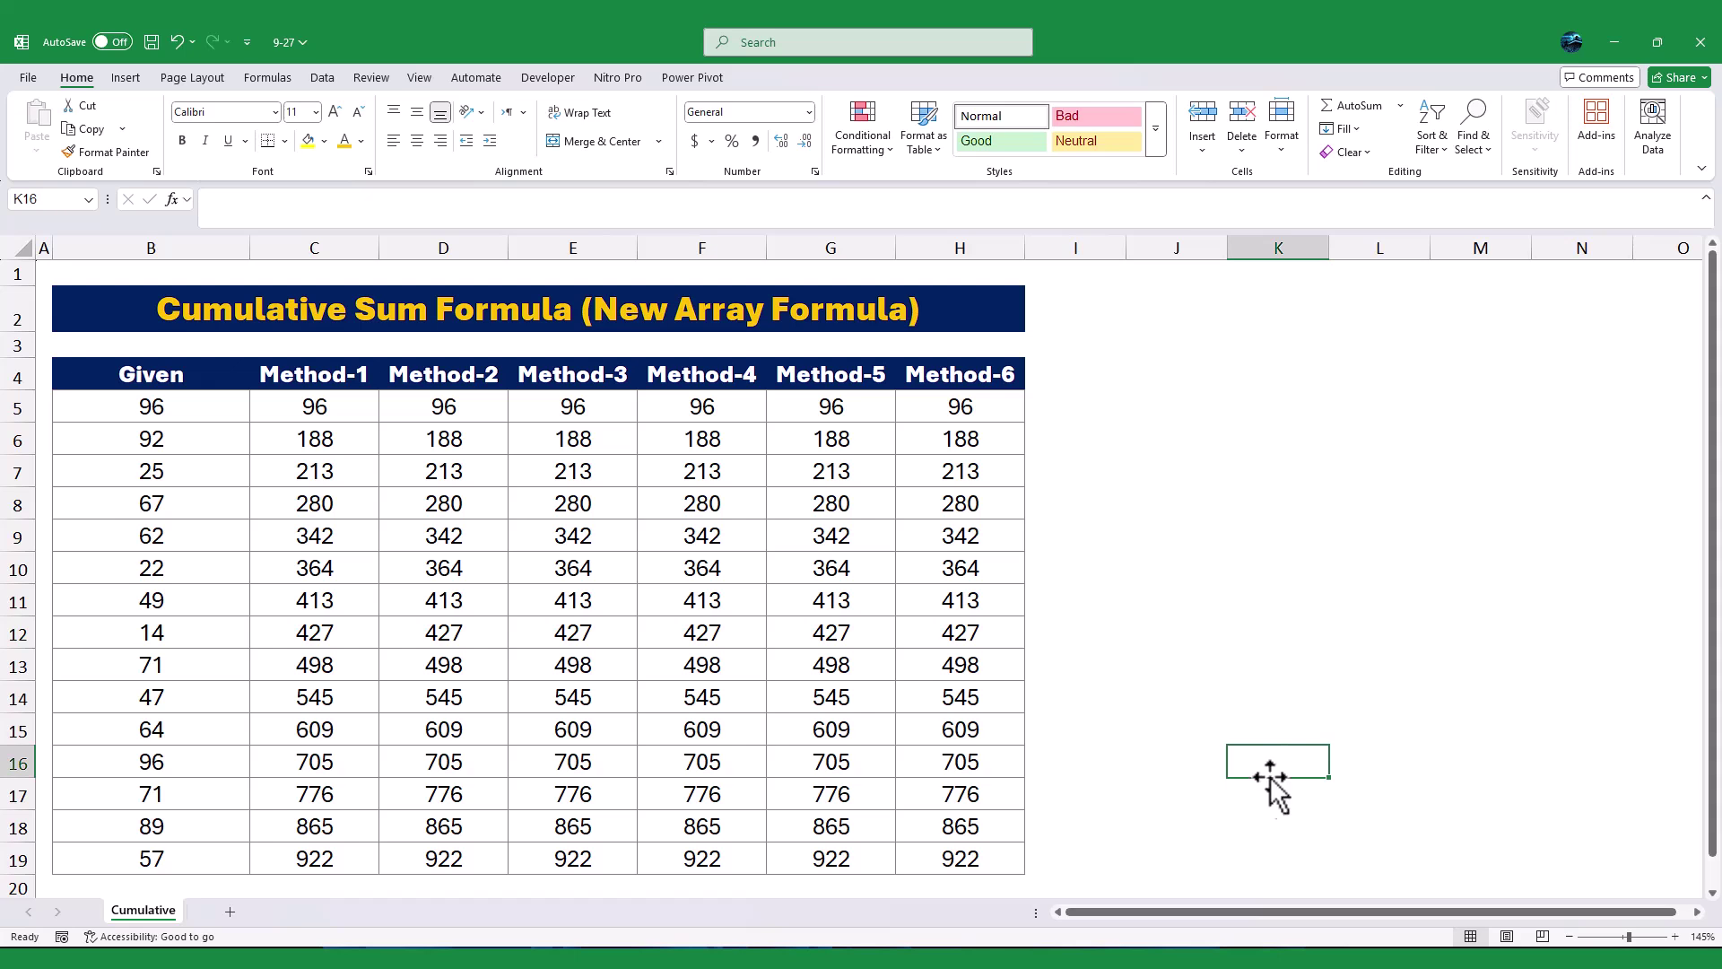
key(Up)
key(Up)
key(Up)
key(Up)
key(Up)
key(Up)
key(Up)
key(Up)
key(Up)
key(Up)
key(Up)
key(Up)
text(=form)
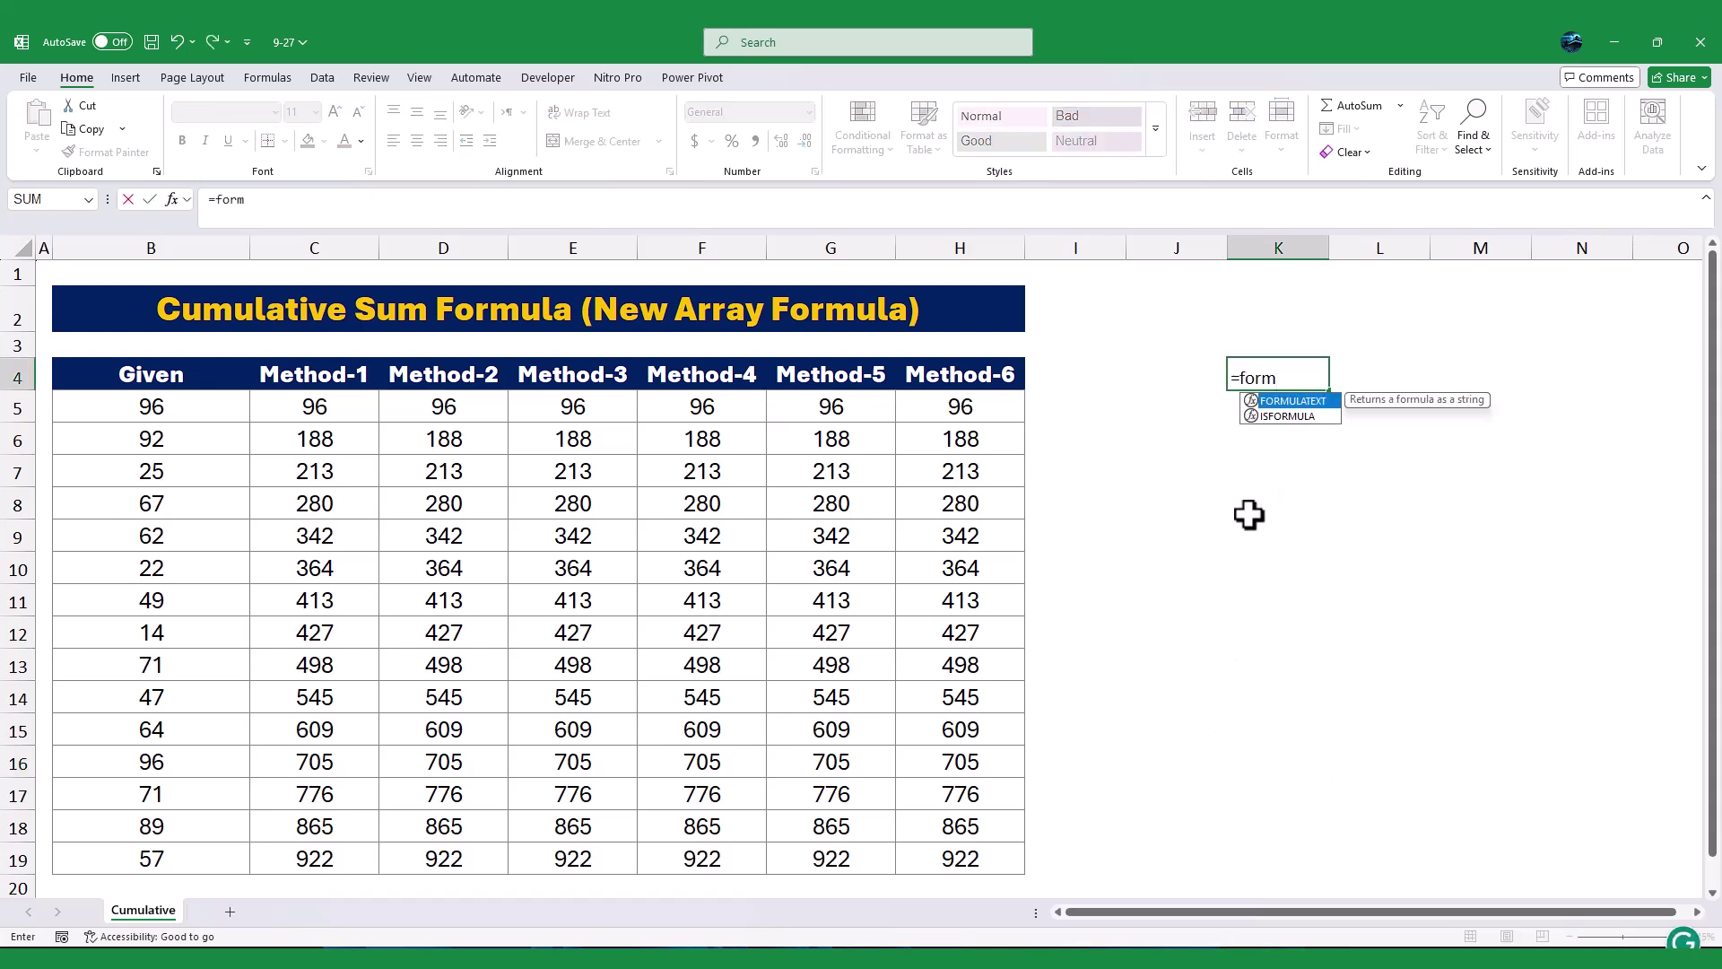
key(Tab)
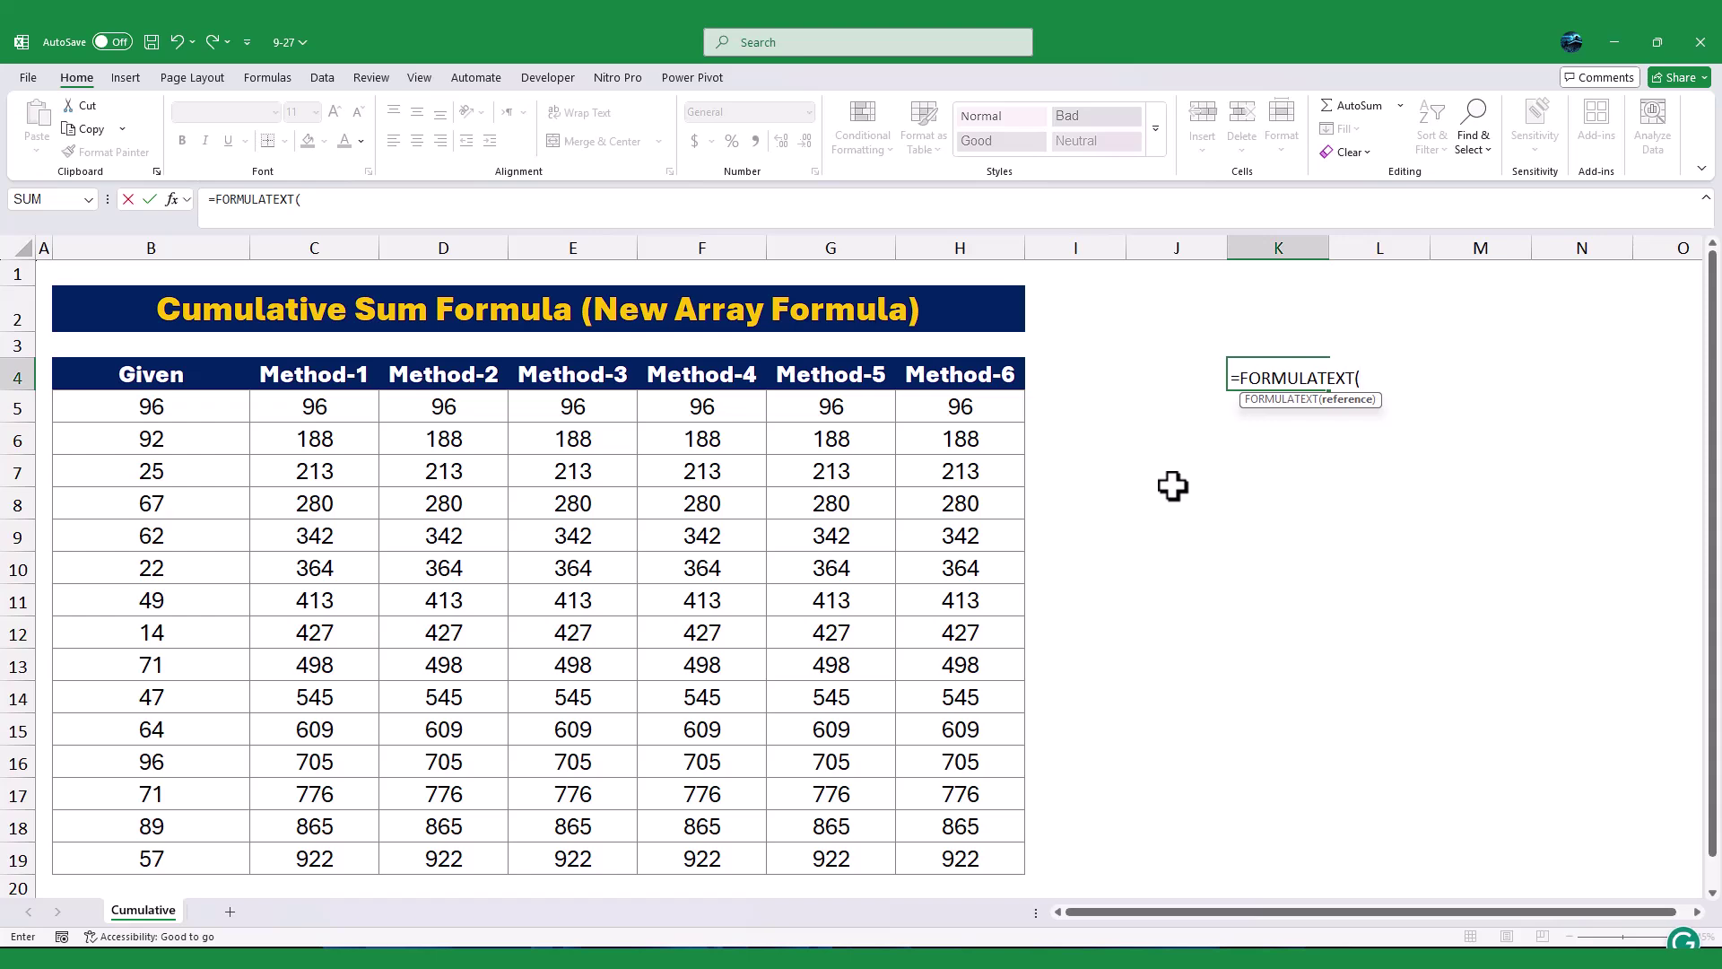
click(345, 406)
key(Return)
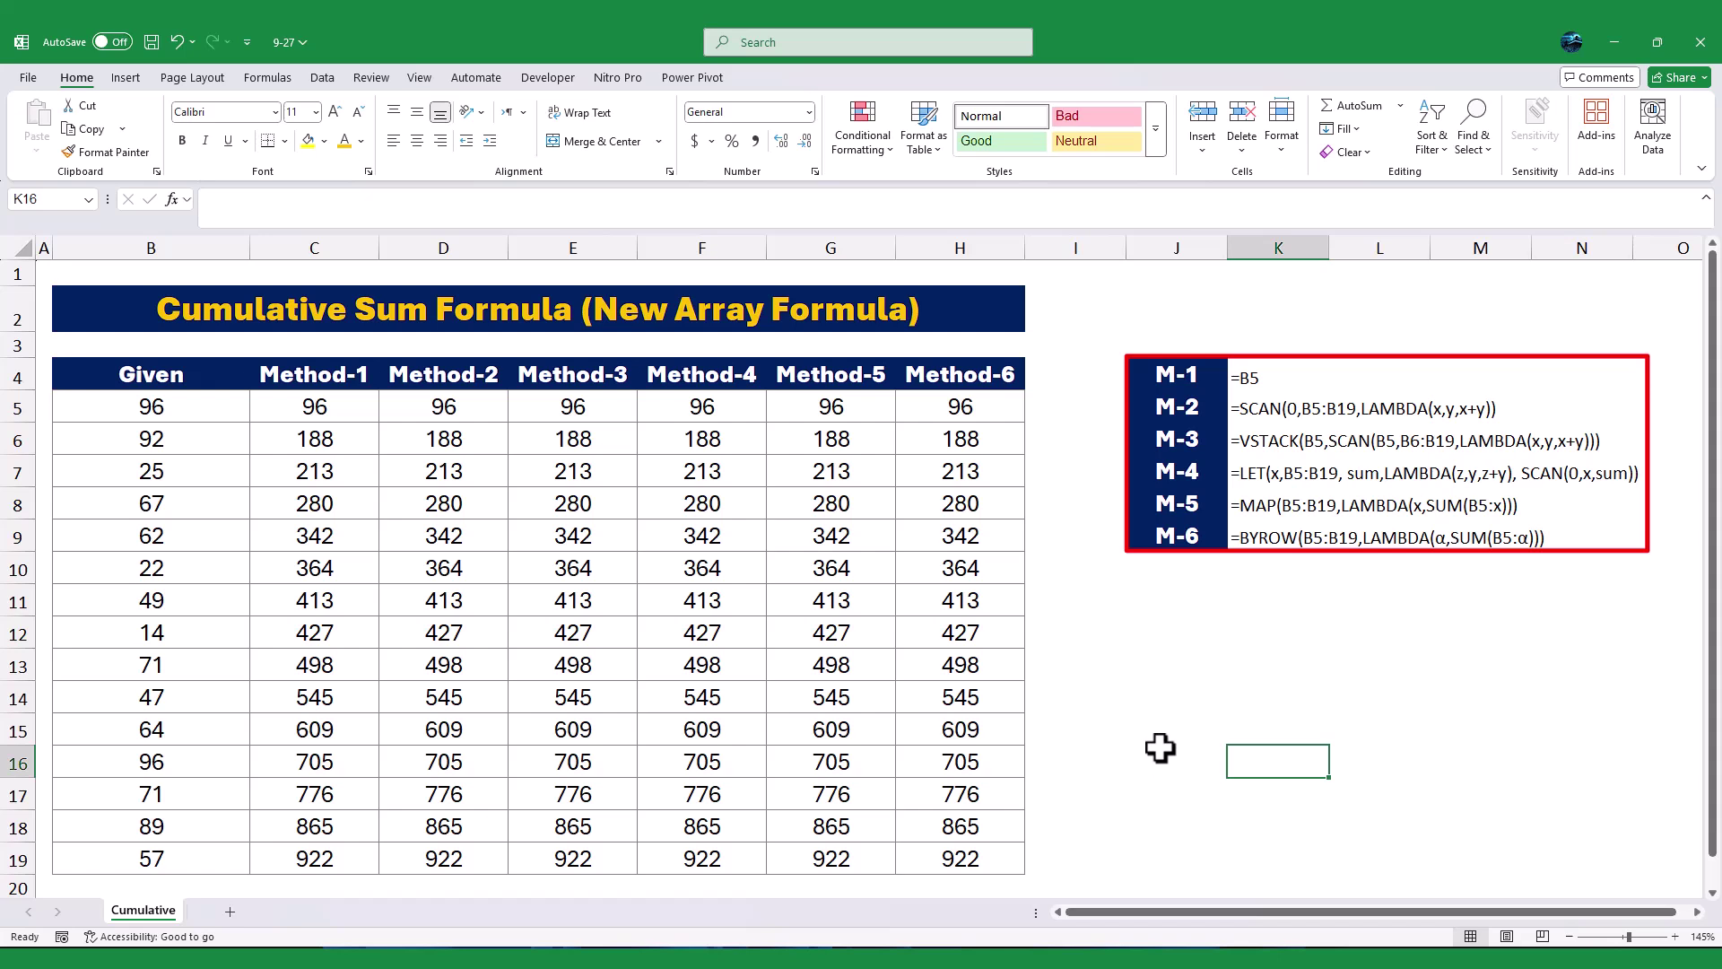
Highlight the list of the six method formulas in J4:N9 for review
drag(1165, 386, 1547, 536)
click(1519, 619)
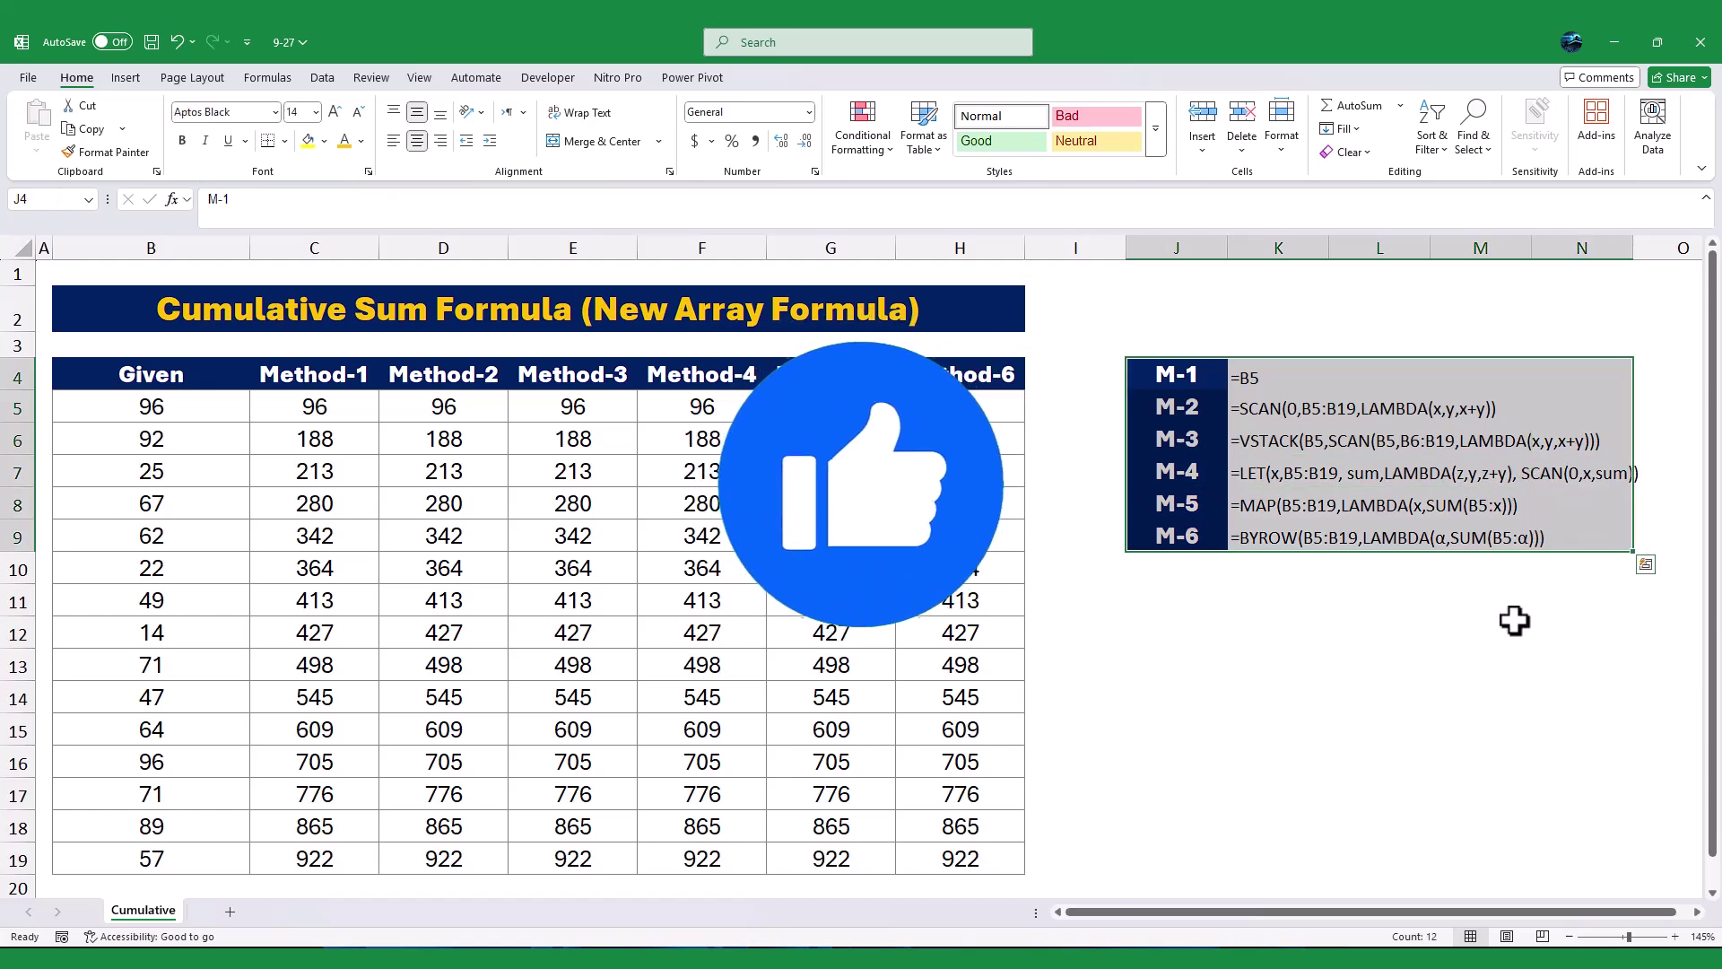